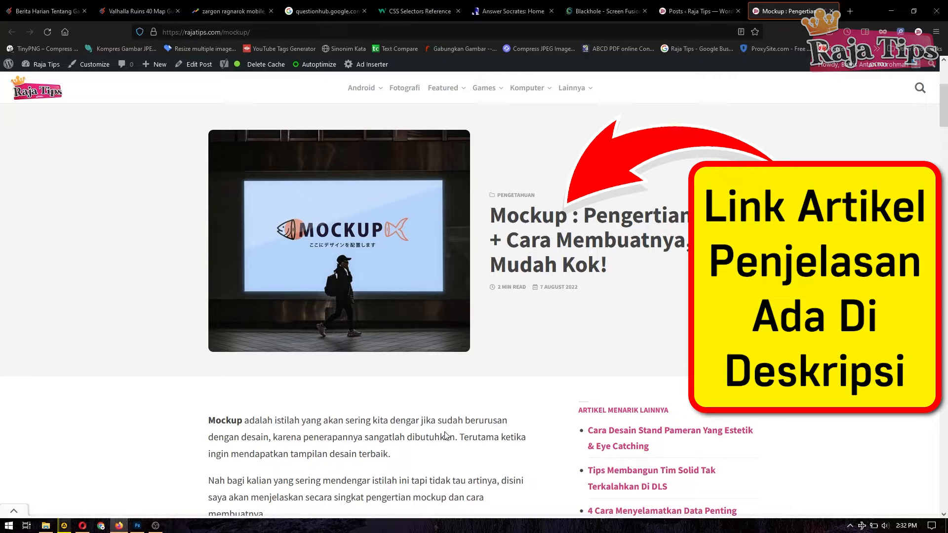
Step: Scroll through the Freepik mockup search results grid, then move to the Japan advertising mockup page
{"action": "scroll", "coordinate": [443, 404], "scroll_direction": "up", "scroll_amount": 1}
{"action": "left_click", "coordinate": [82, 525]}
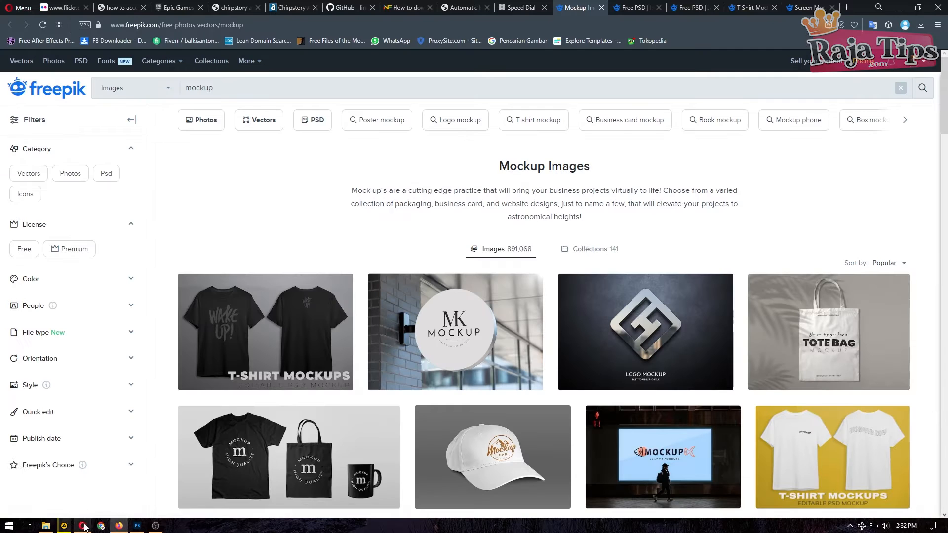
{"action": "scroll", "coordinate": [500, 376], "scroll_direction": "down", "scroll_amount": 3}
{"action": "scroll", "coordinate": [686, 191], "scroll_direction": "up", "scroll_amount": 2}
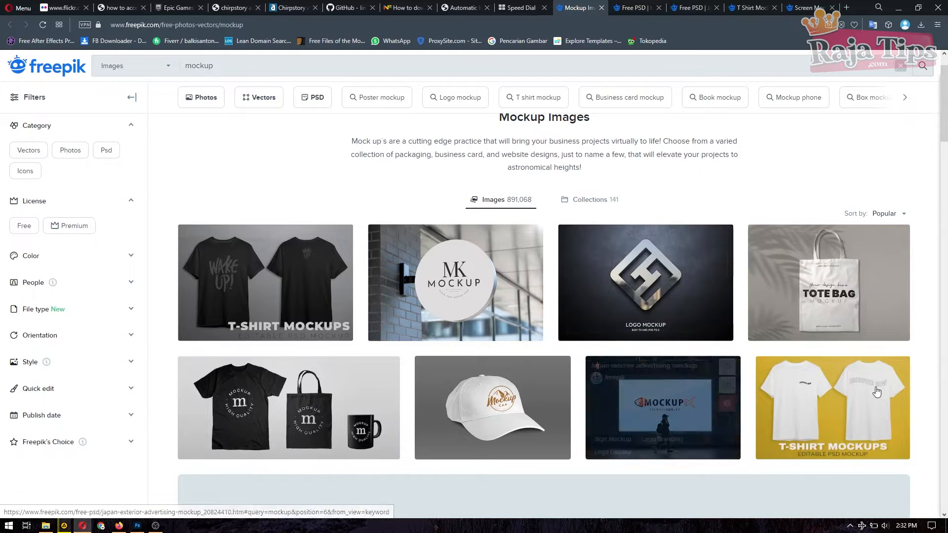
{"action": "scroll", "coordinate": [514, 267], "scroll_direction": "down", "scroll_amount": 4}
{"action": "scroll", "coordinate": [514, 266], "scroll_direction": "down", "scroll_amount": 4}
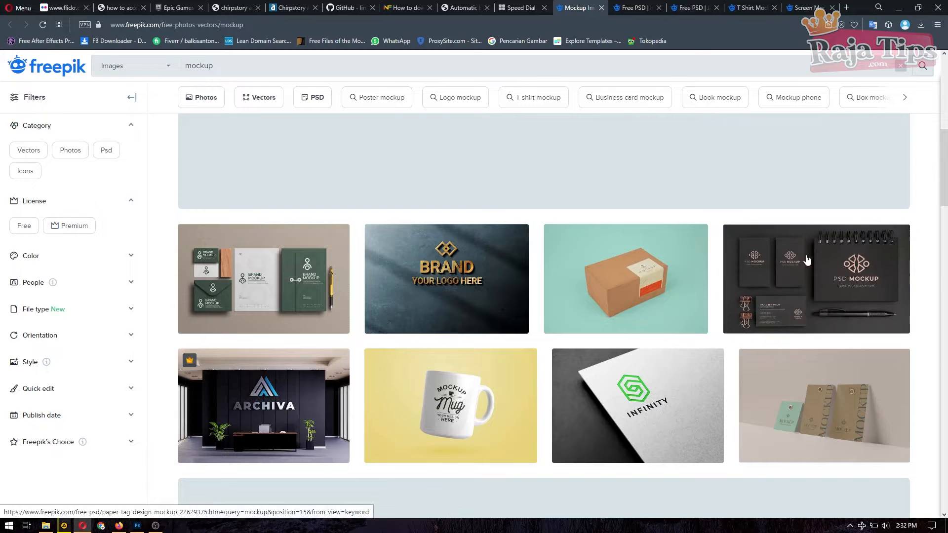
{"action": "scroll", "coordinate": [360, 366], "scroll_direction": "down", "scroll_amount": 12}
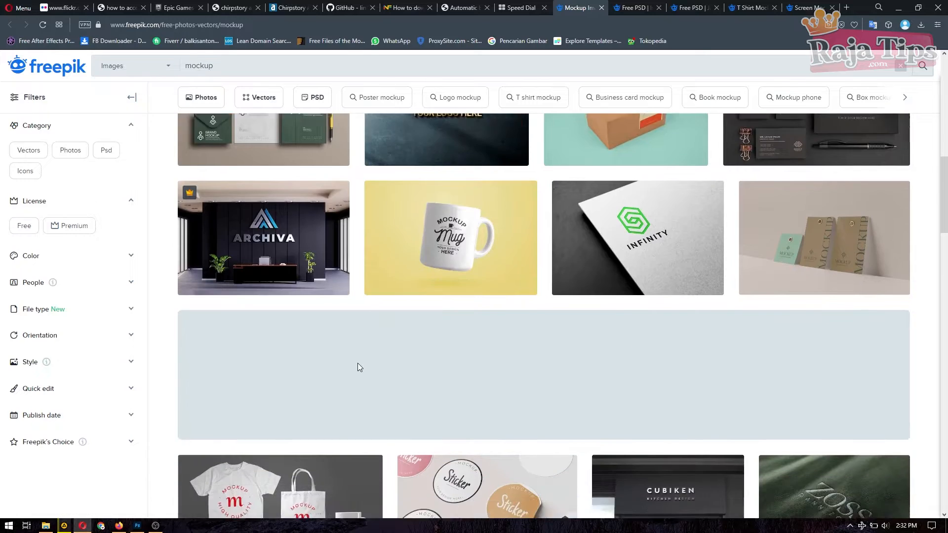
{"action": "scroll", "coordinate": [513, 324], "scroll_direction": "up", "scroll_amount": 8}
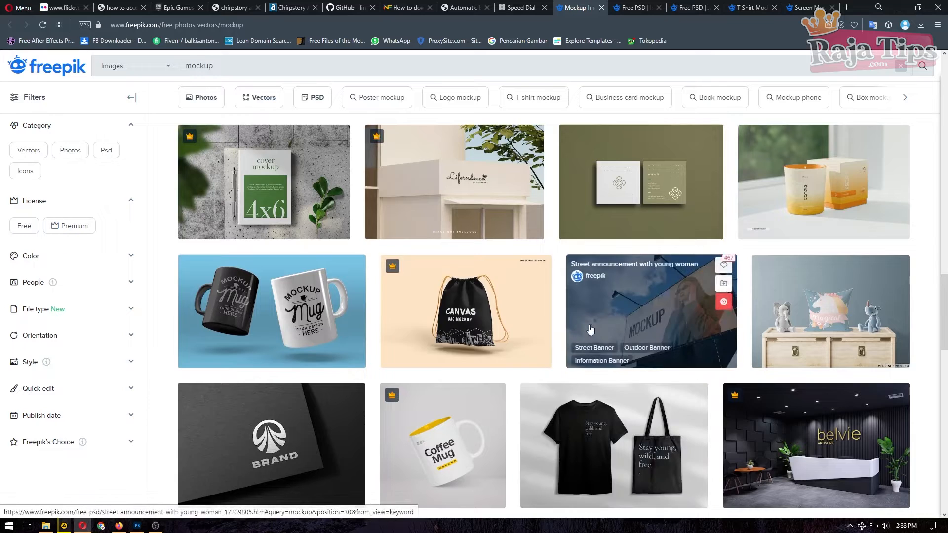
{"action": "scroll", "coordinate": [523, 373], "scroll_direction": "down", "scroll_amount": 4}
{"action": "scroll", "coordinate": [504, 393], "scroll_direction": "down", "scroll_amount": 9}
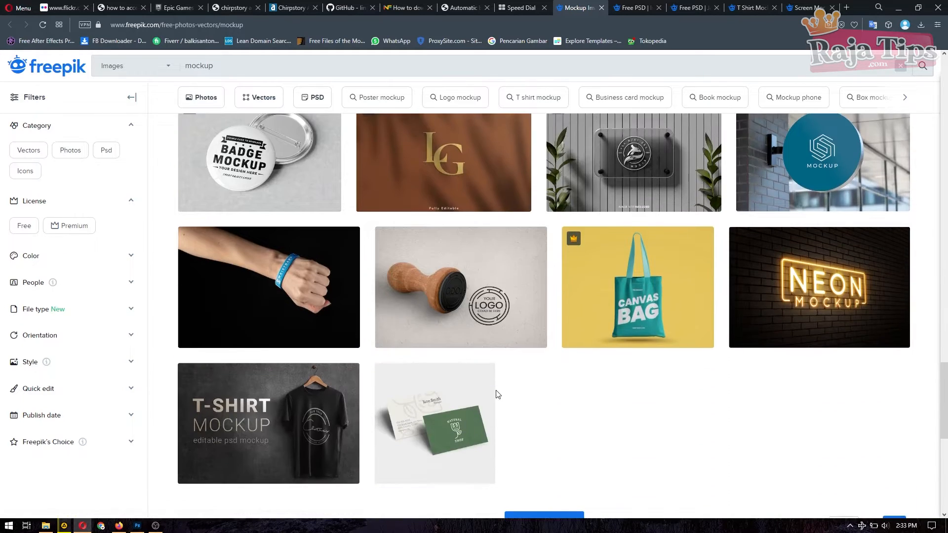
{"action": "scroll", "coordinate": [529, 374], "scroll_direction": "up", "scroll_amount": 4}
{"action": "scroll", "coordinate": [529, 373], "scroll_direction": "up", "scroll_amount": 15}
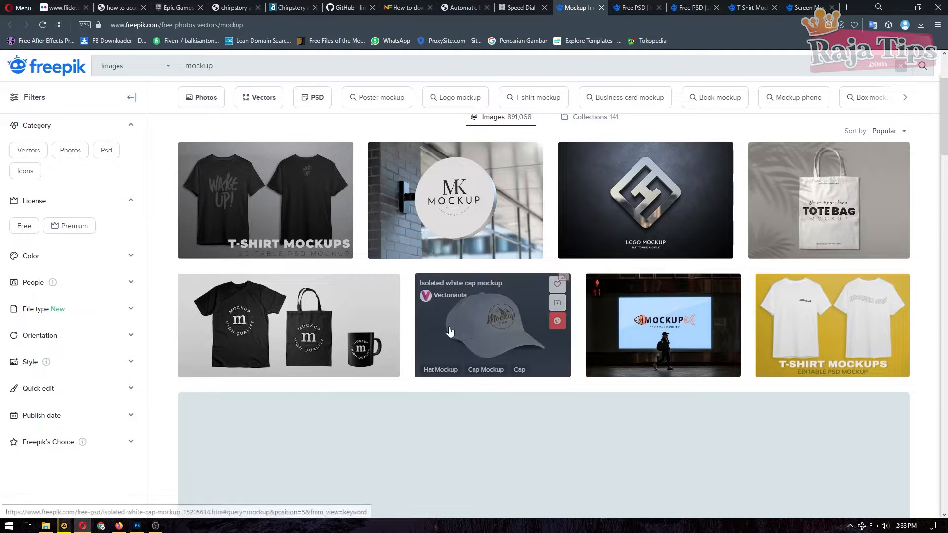
{"action": "left_click", "coordinate": [682, 7]}
Step: View the T-shirt mockup results and the free isolated white cap mockup page, then bring up Downloads
{"action": "left_click", "coordinate": [736, 7]}
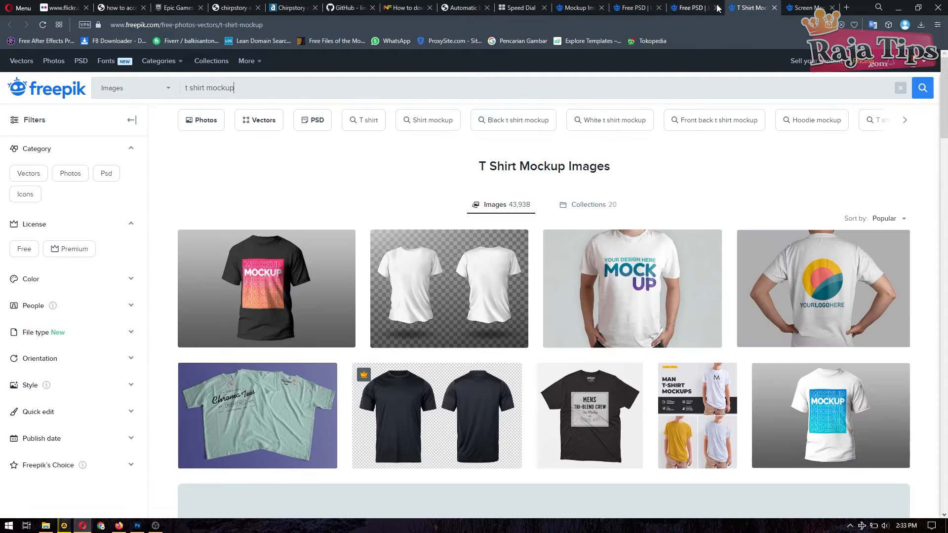
{"action": "left_click", "coordinate": [635, 7]}
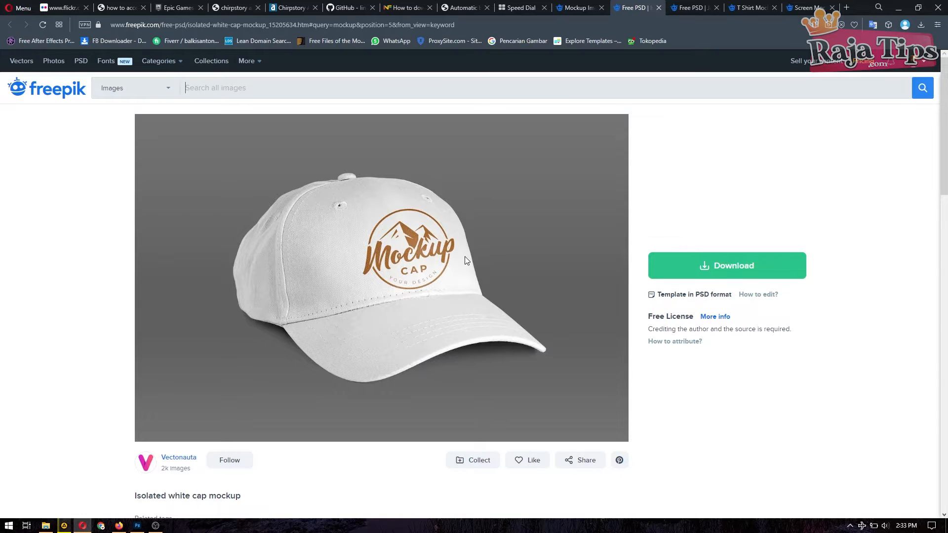
{"action": "scroll", "coordinate": [443, 256], "scroll_direction": "down", "scroll_amount": 1}
{"action": "scroll", "coordinate": [443, 257], "scroll_direction": "up", "scroll_amount": 1}
{"action": "left_click", "coordinate": [49, 528]}
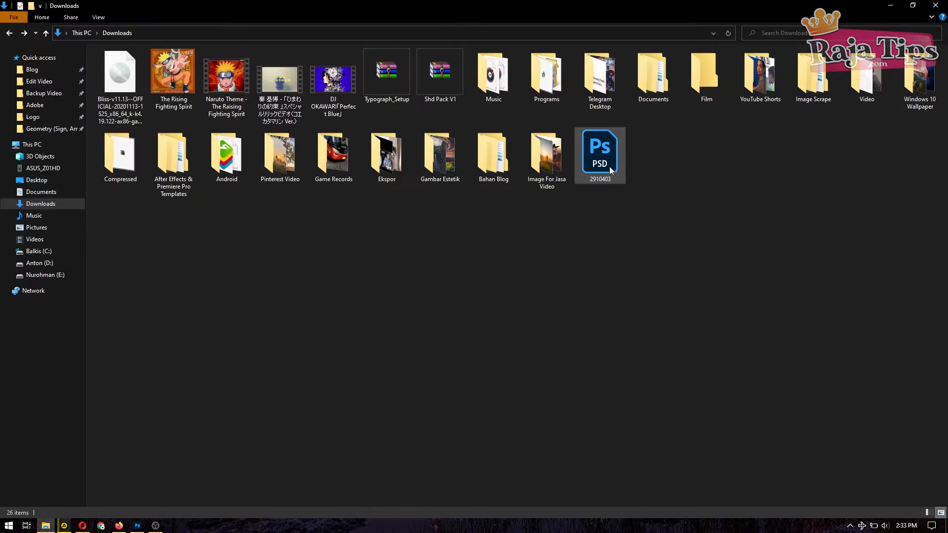
Step: Open 2910403.psd from the Downloads folder in Photoshop
{"action": "double_click", "coordinate": [609, 167]}
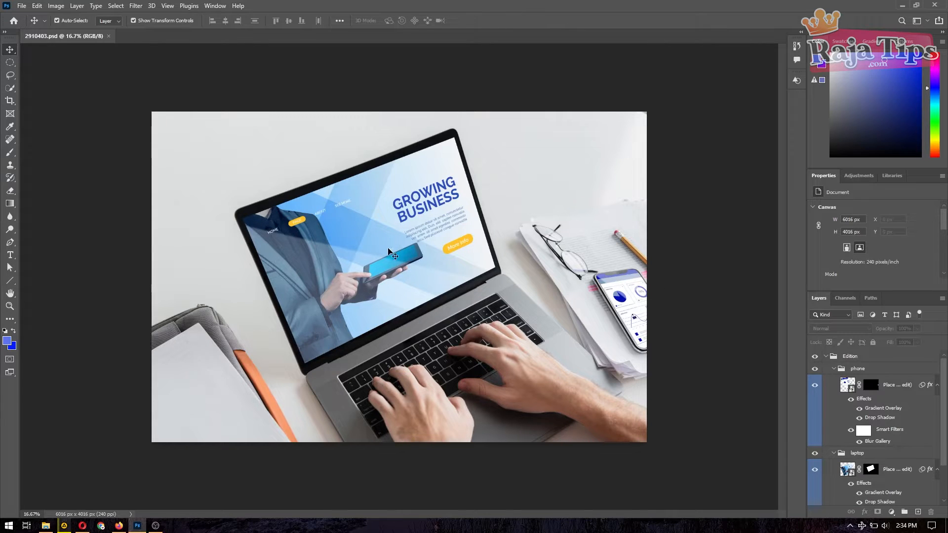
Step: Select and deselect the laptop screen smart object, then return to the Freepik cap mockup page
{"action": "left_click", "coordinate": [376, 235]}
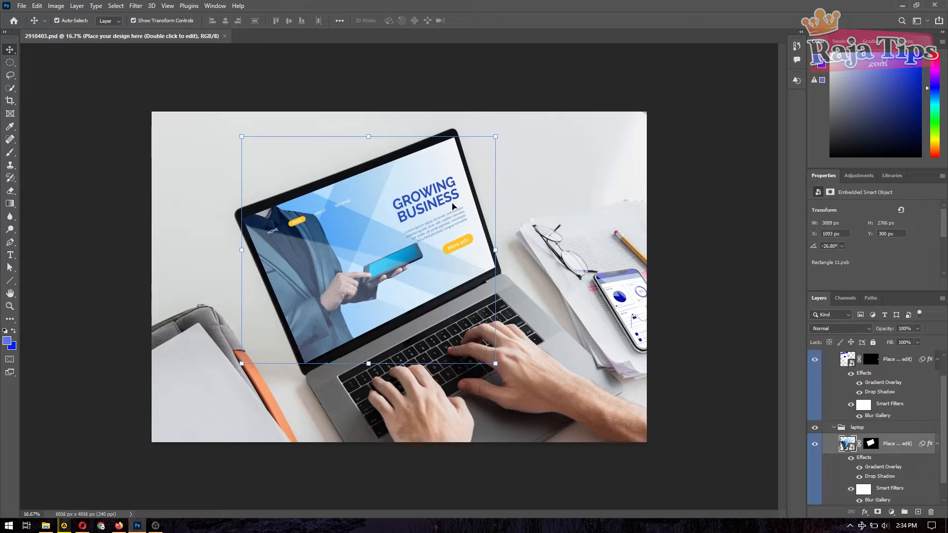
{"action": "left_click", "coordinate": [710, 163]}
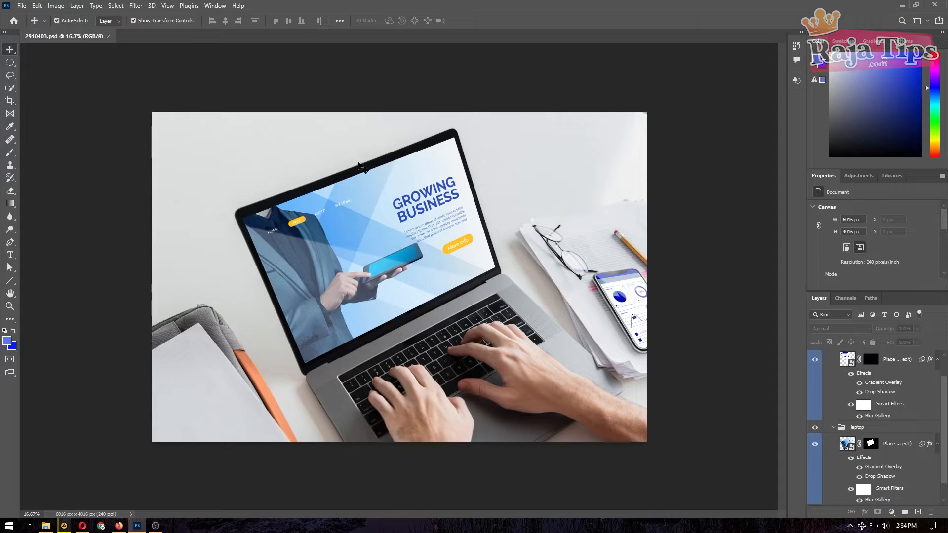
{"action": "left_click", "coordinate": [83, 526]}
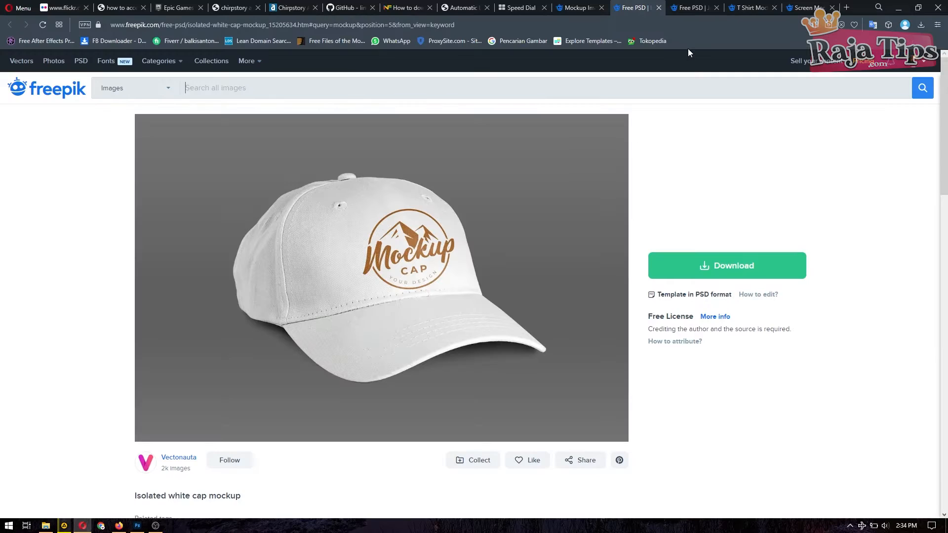
Step: Look at the Japan exterior advertising mockup, then the T Shirt Mockup results listing 43,938 images
{"action": "left_click", "coordinate": [691, 8]}
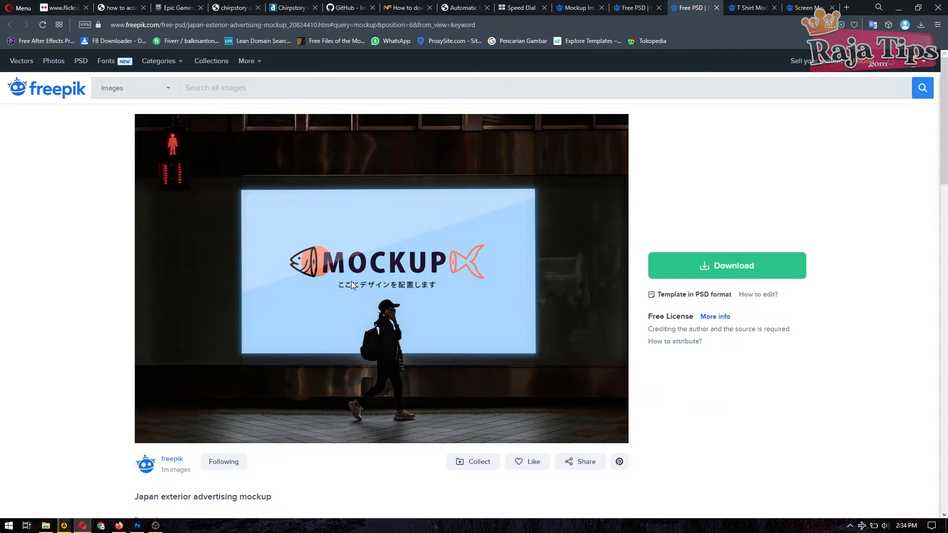
{"action": "left_click", "coordinate": [751, 8]}
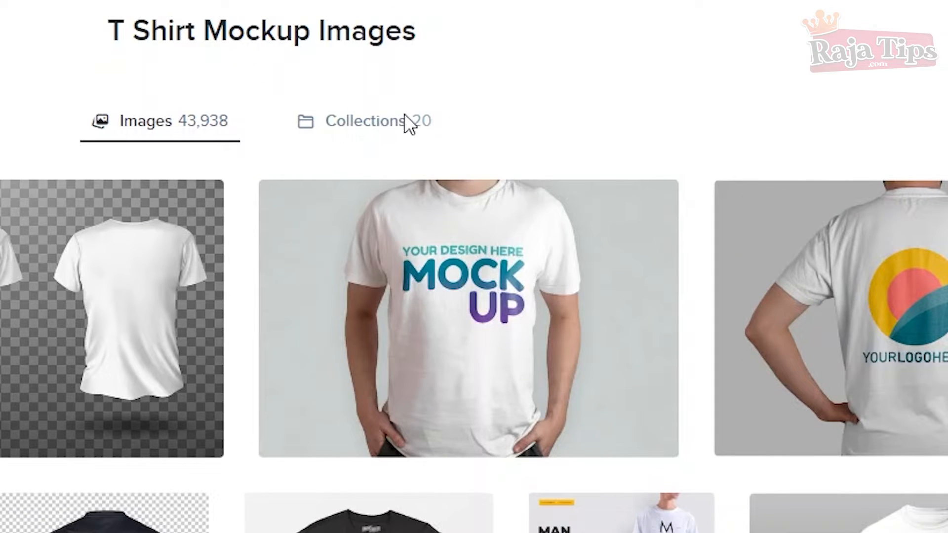
{"action": "mouse_move", "coordinate": [408, 265]}
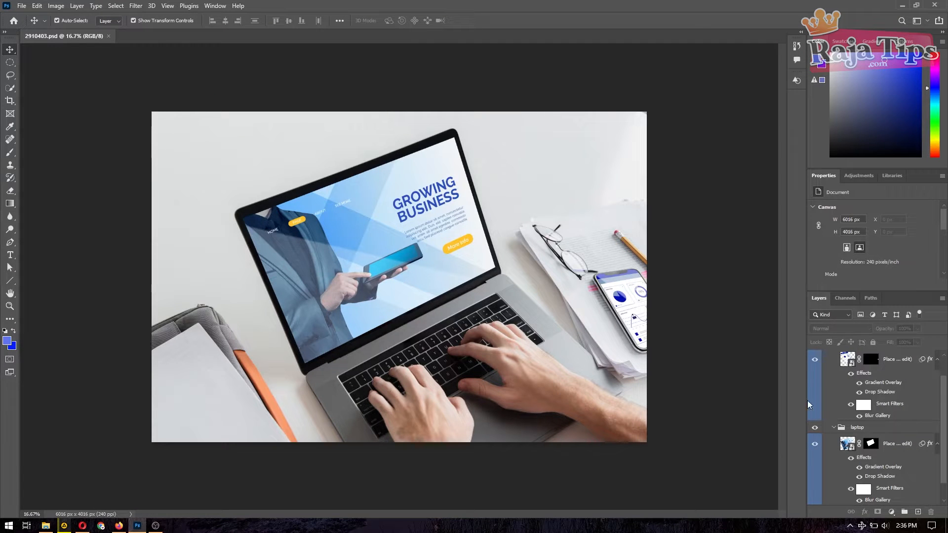
Step: Inspect the phone screen layer and its embedded design, then return to the 2910403 mockup
{"action": "left_click", "coordinate": [856, 359]}
{"action": "left_click", "coordinate": [692, 427]}
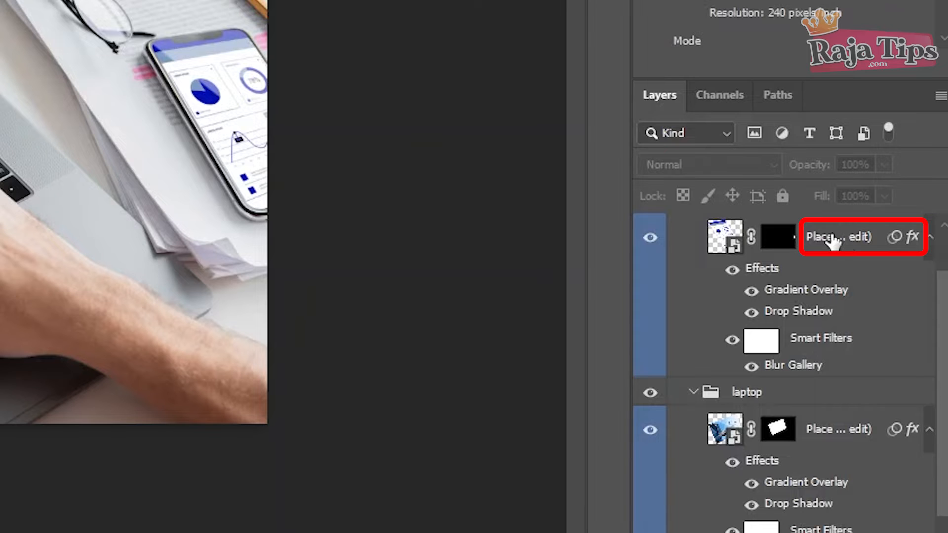
{"action": "left_click", "coordinate": [824, 239]}
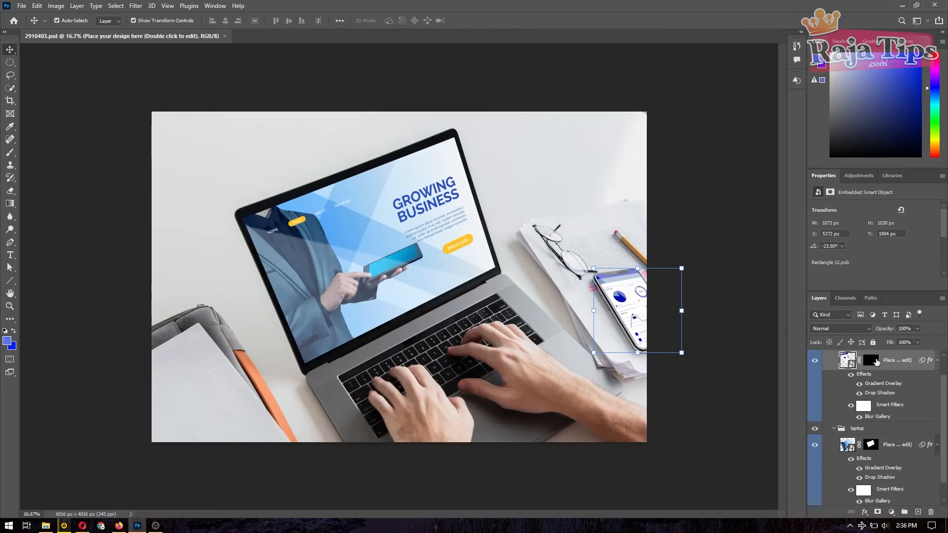
{"action": "left_click", "coordinate": [871, 361]}
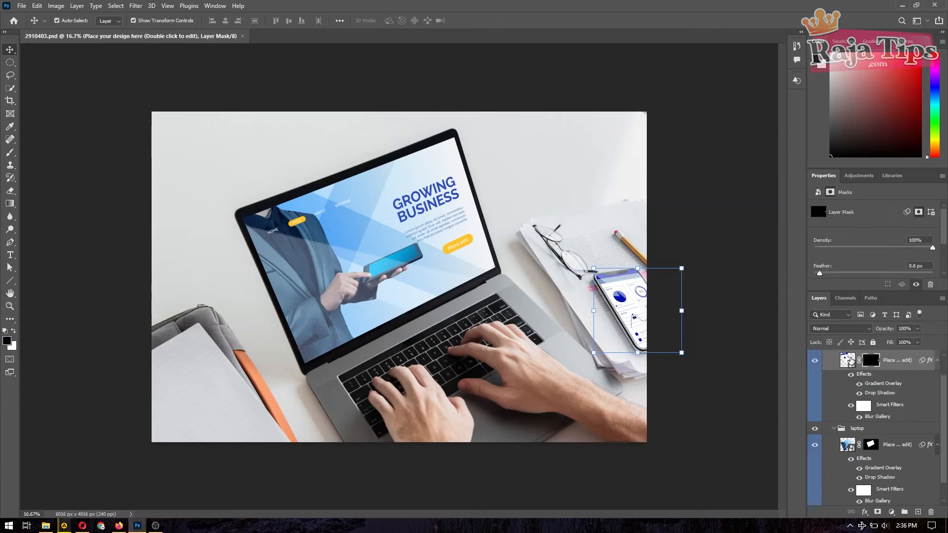
{"action": "left_click", "coordinate": [849, 361]}
{"action": "double_click", "coordinate": [851, 361]}
{"action": "left_click", "coordinate": [163, 36]}
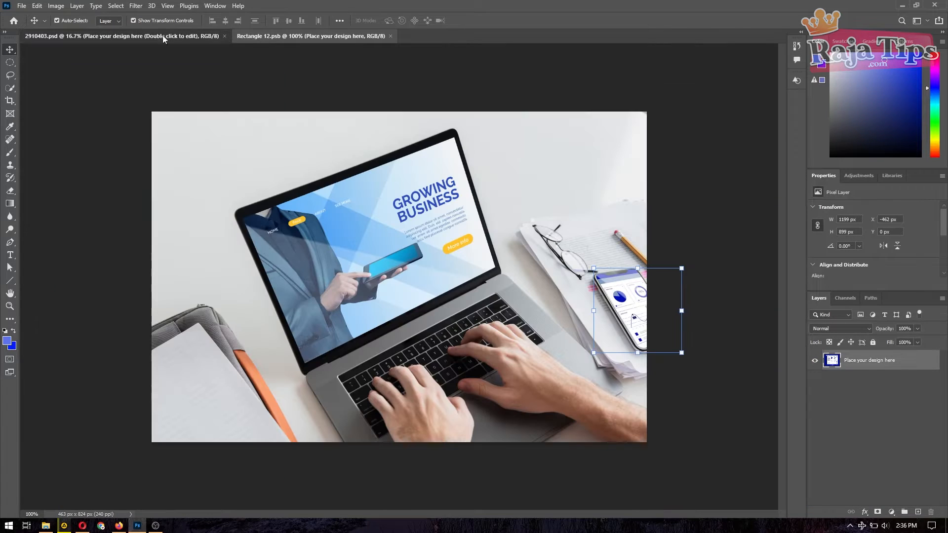
Step: Select the laptop screen layer and open its Rectangle 11.psb design, then open a new File Explorer window
{"action": "left_click", "coordinate": [896, 473]}
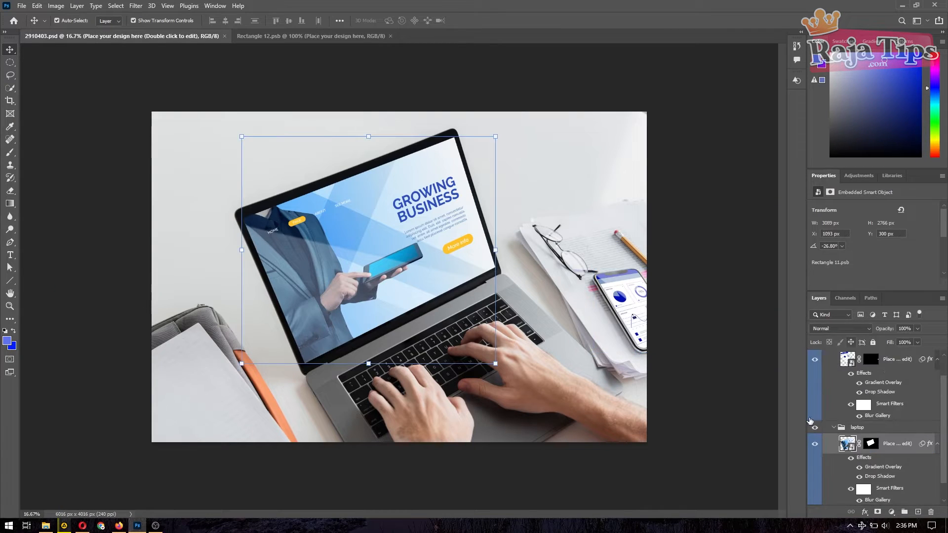
{"action": "left_click", "coordinate": [637, 321]}
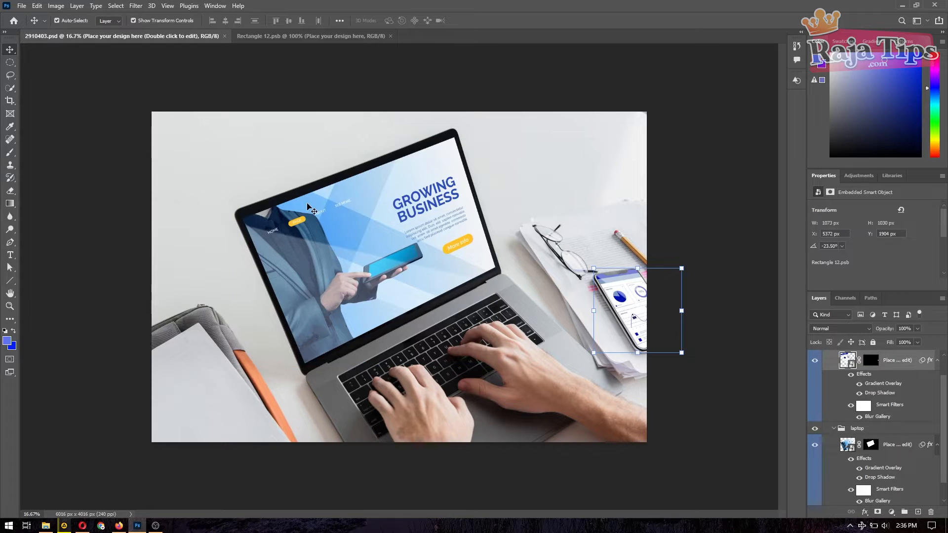
{"action": "left_click", "coordinate": [272, 248]}
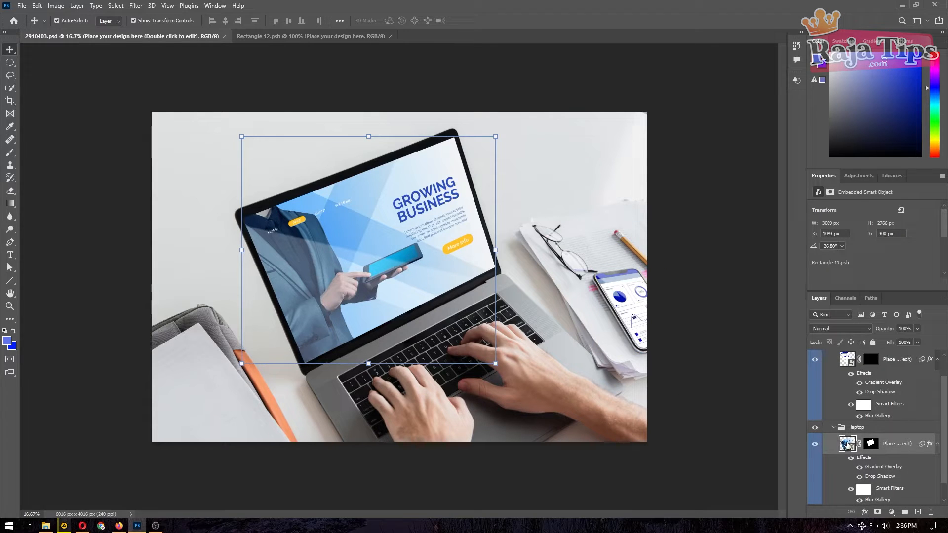
{"action": "double_click", "coordinate": [844, 445]}
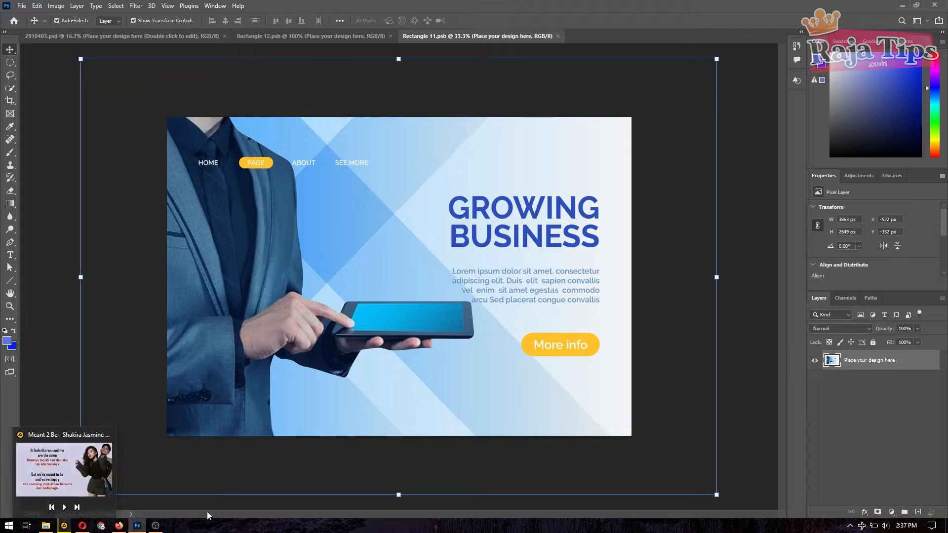
{"action": "key", "text": "super+e"}
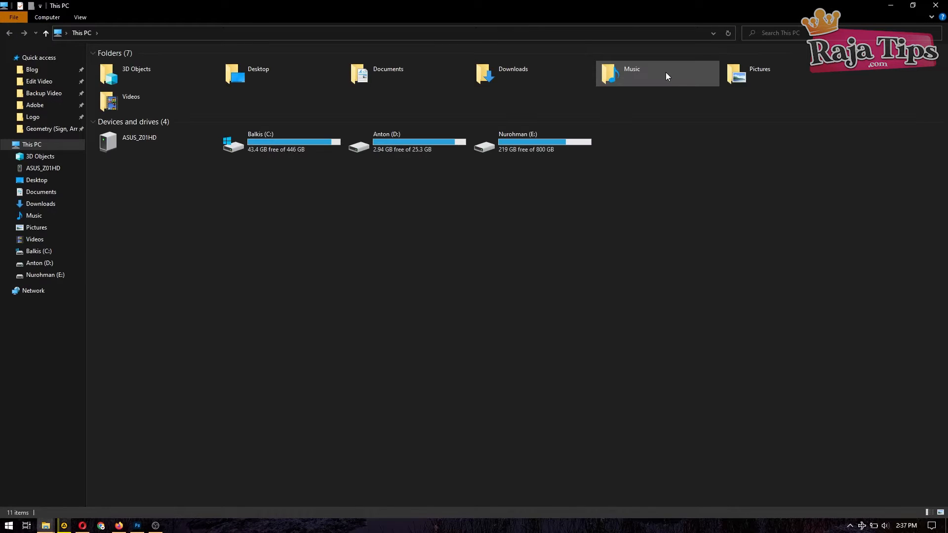
Step: Drag pexels-cliford-mervil-2398220 from Downloads > Image For Jasa Video into Rectangle 11.psb
{"action": "double_click", "coordinate": [527, 75]}
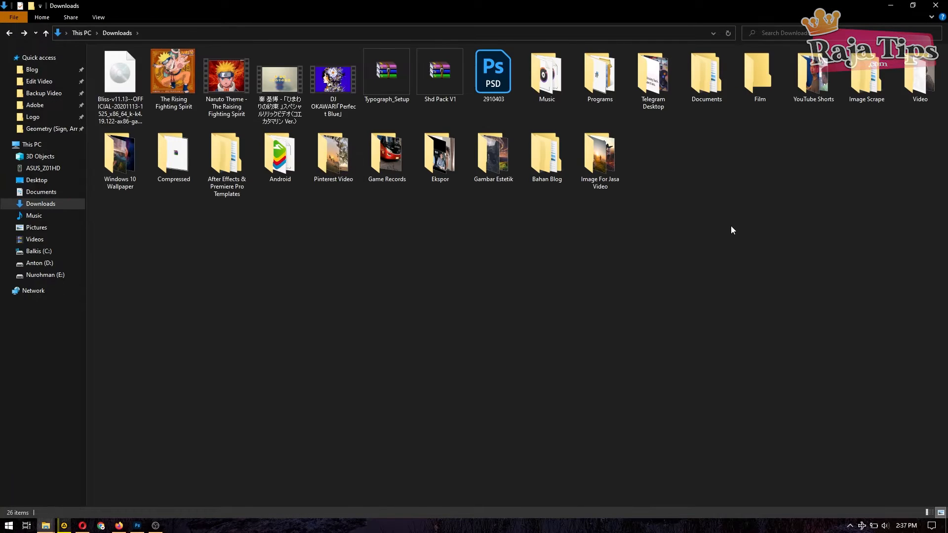
{"action": "double_click", "coordinate": [602, 172]}
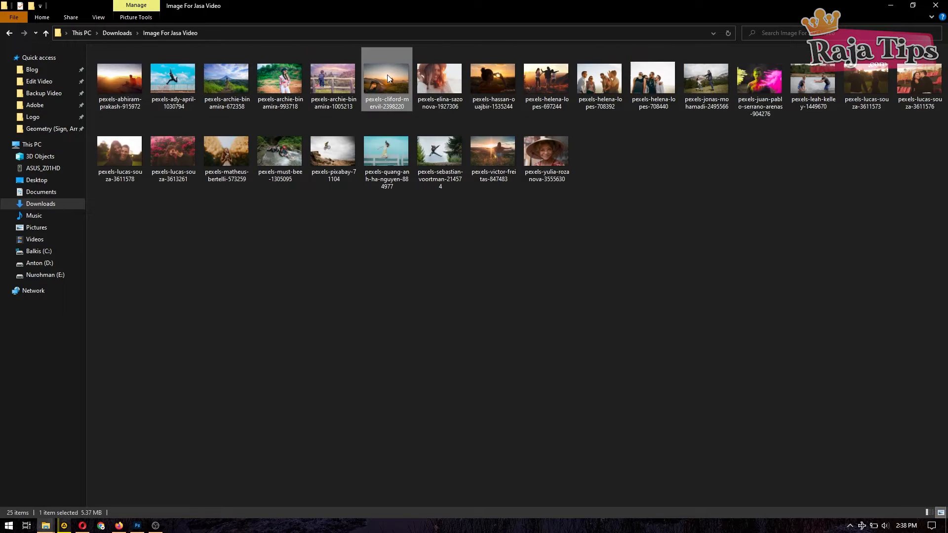
{"action": "left_click_drag", "start_coordinate": [387, 75], "coordinate": [455, 105]}
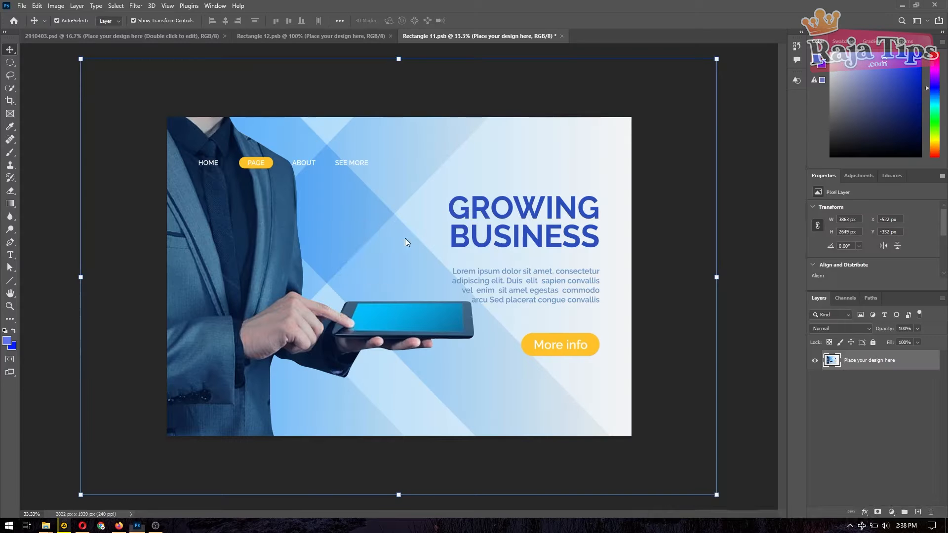
{"action": "left_click_drag", "start_coordinate": [405, 239], "coordinate": [355, 268]}
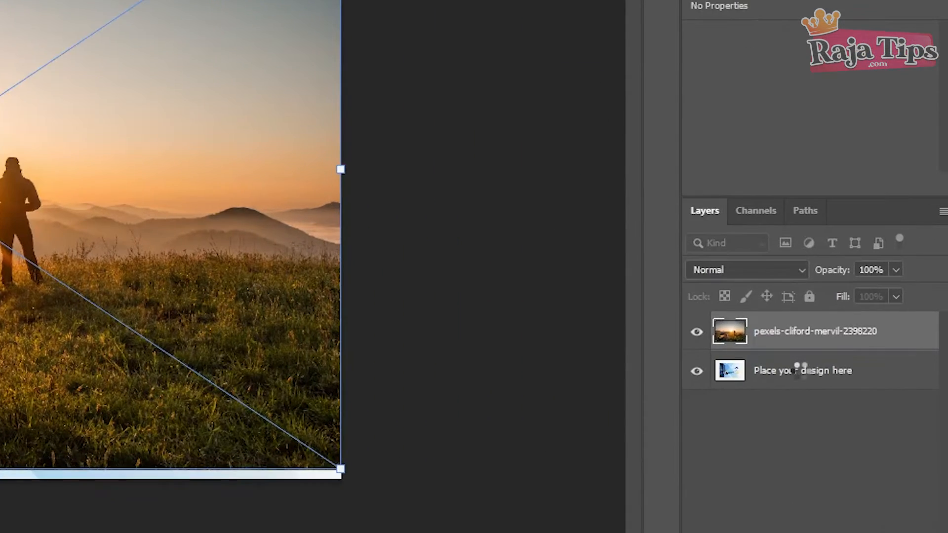
Step: Delete the 'Place your design here' placeholder and enlarge the tent sunset photo to fill the canvas
{"action": "left_click", "coordinate": [870, 380]}
{"action": "key", "text": "Delete"}
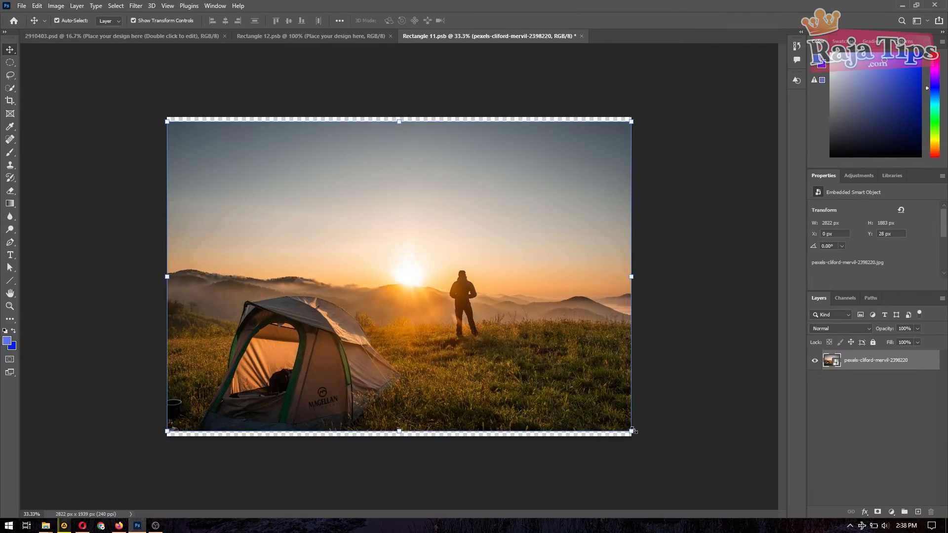
{"action": "left_click_drag", "start_coordinate": [341, 479], "coordinate": [388, 504]}
{"action": "left_click_drag", "start_coordinate": [657, 451], "coordinate": [658, 451]}
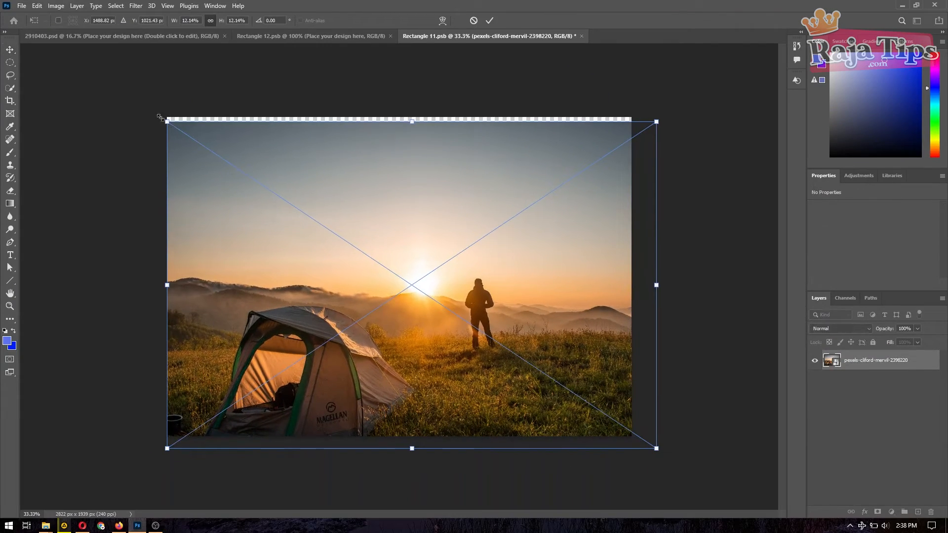
{"action": "left_click_drag", "start_coordinate": [167, 121], "coordinate": [149, 110]}
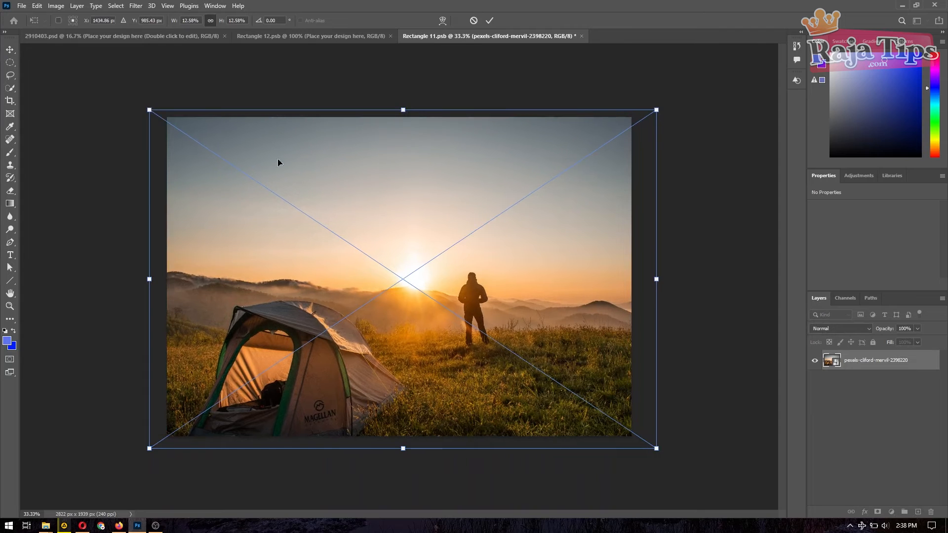
{"action": "left_click", "coordinate": [488, 21]}
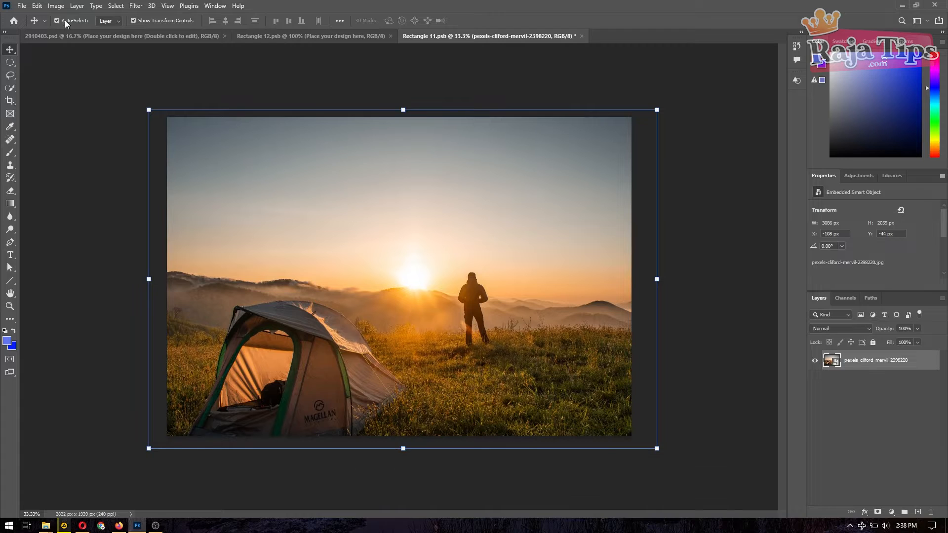
Step: Save Rectangle 11.psb and close it to return to the 2910403 mockup
{"action": "left_click", "coordinate": [22, 6]}
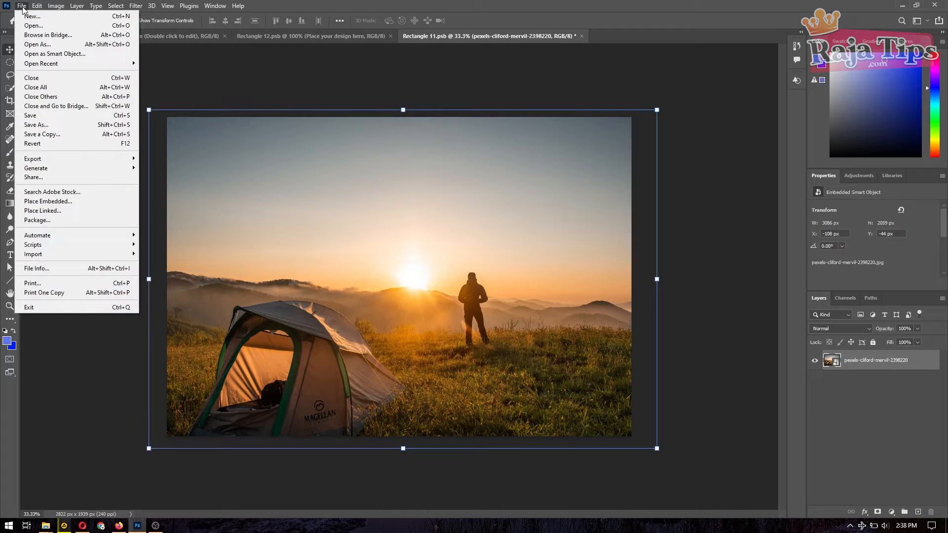
{"action": "left_click", "coordinate": [40, 117]}
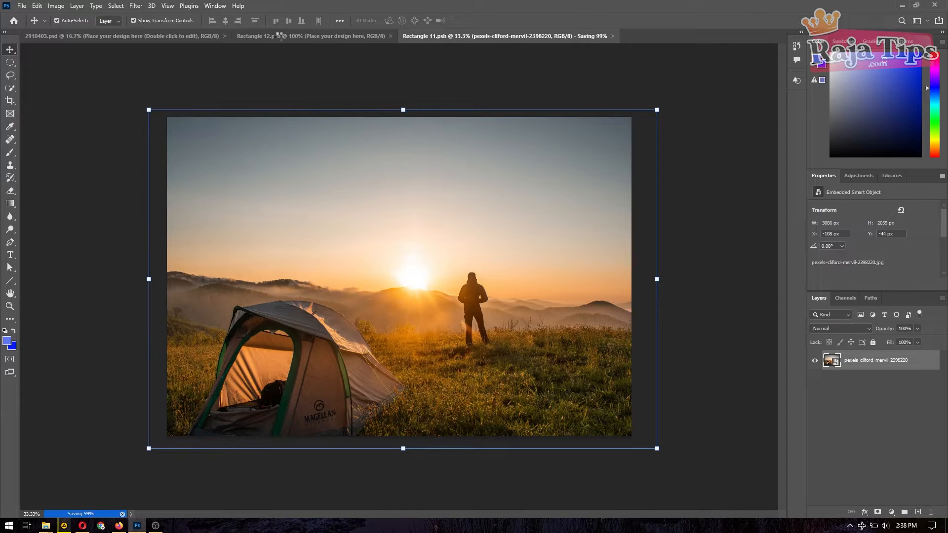
{"action": "left_click", "coordinate": [579, 36]}
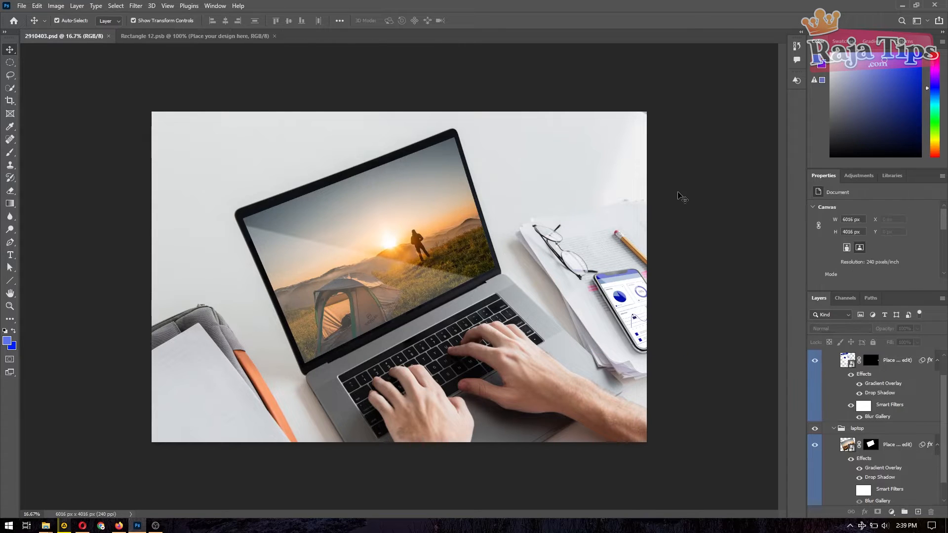
Step: Select the phone screen smart object layer and open Rectangle 12.psb for editing
{"action": "left_click", "coordinate": [634, 300]}
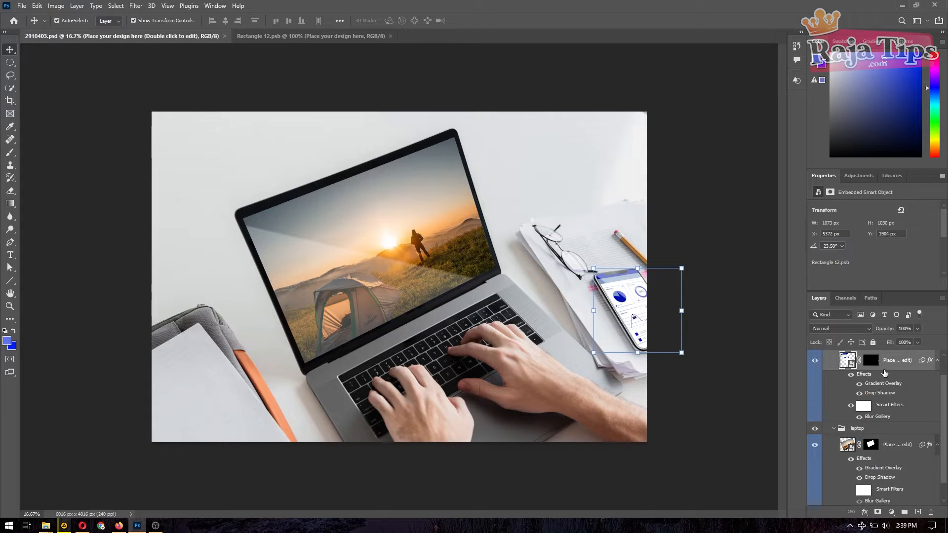
{"action": "left_click", "coordinate": [696, 359]}
{"action": "left_click", "coordinate": [876, 362]}
{"action": "left_click", "coordinate": [699, 390]}
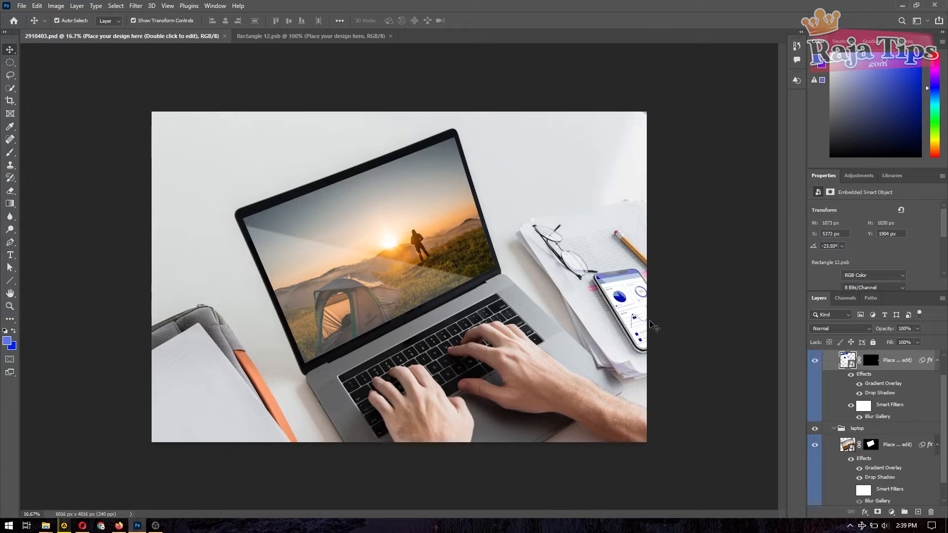
{"action": "left_click", "coordinate": [636, 332]}
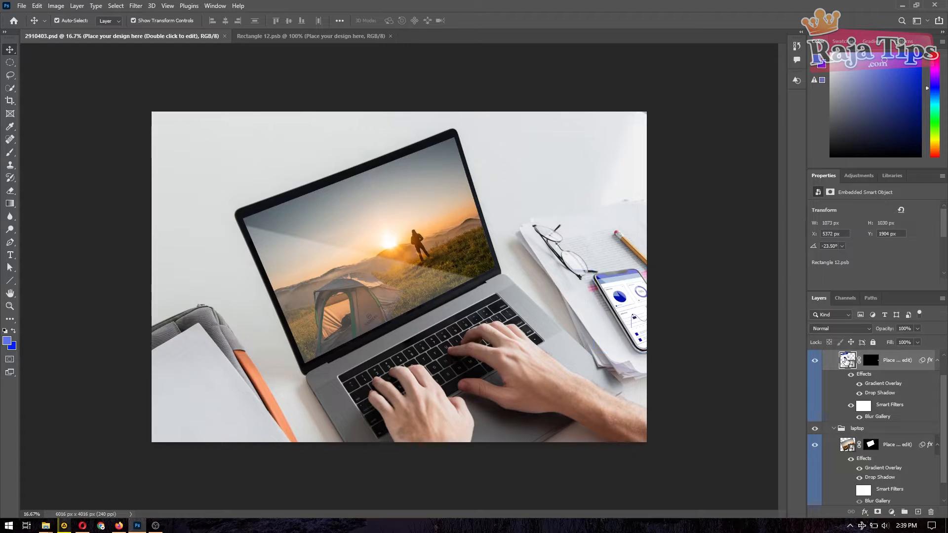
{"action": "double_click", "coordinate": [845, 361]}
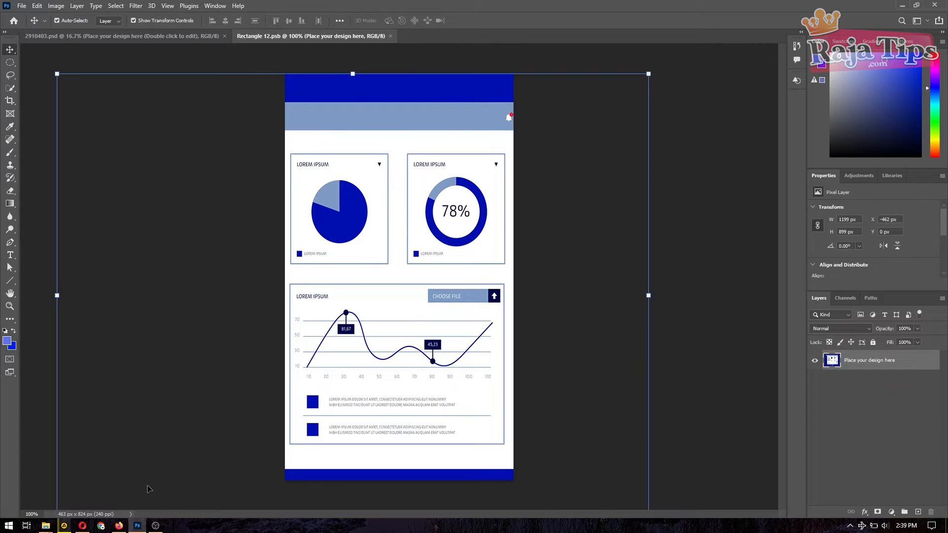
Step: Drag pexels-matheus-bertelli-573259 from the Image For Jasa Video folder into Rectangle 12.psb
{"action": "mouse_move", "coordinate": [45, 526]}
{"action": "left_click", "coordinate": [158, 472]}
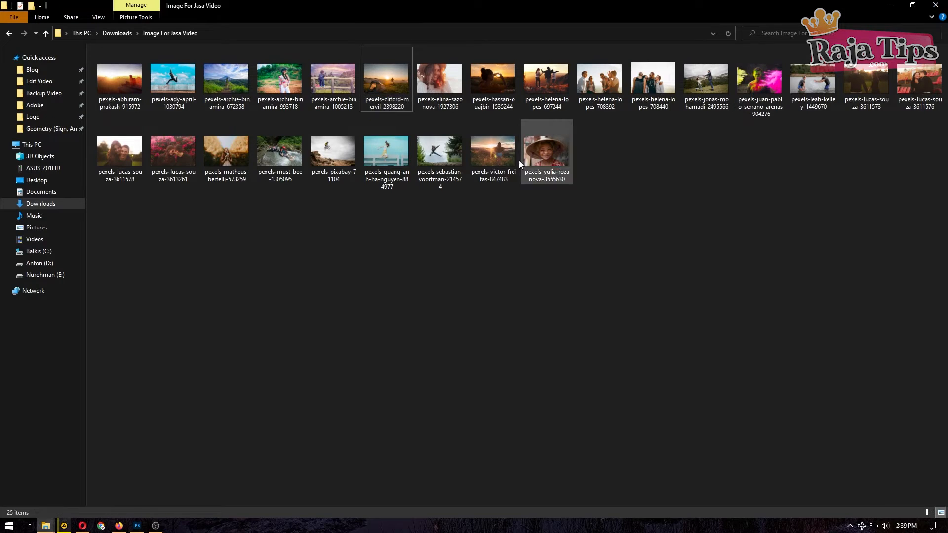
{"action": "left_click", "coordinate": [227, 159]}
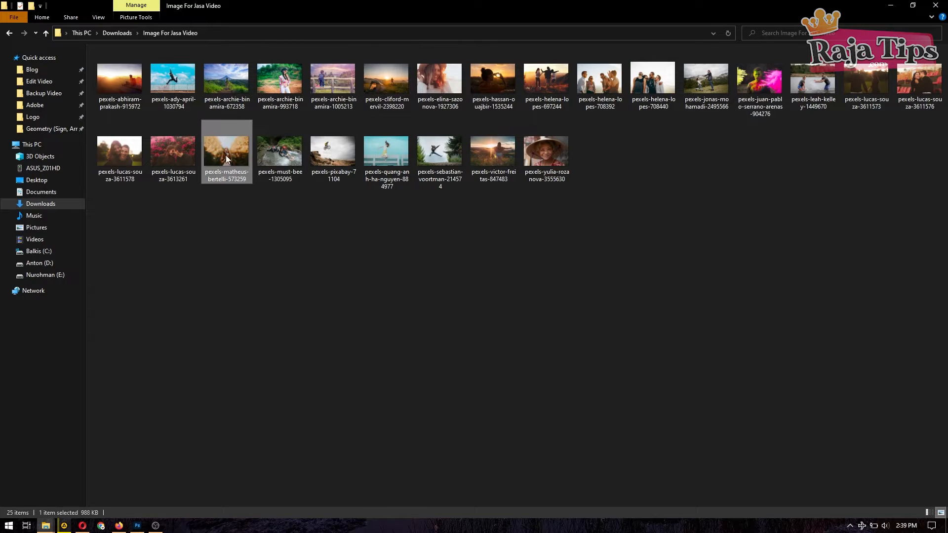
{"action": "left_click_drag", "start_coordinate": [227, 159], "coordinate": [340, 273]}
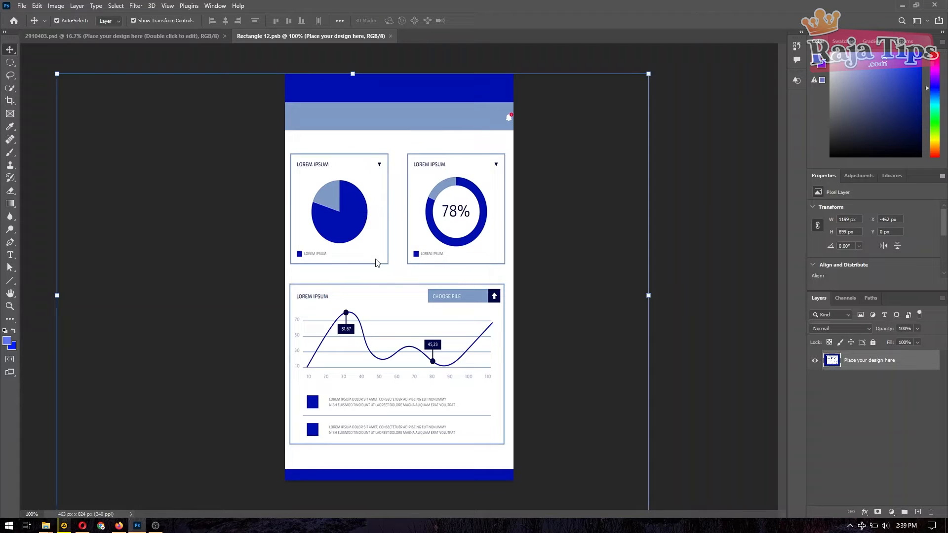
{"action": "left_click_drag", "start_coordinate": [375, 263], "coordinate": [375, 262]}
Step: Enlarge and nudge the red-haired girl photo to fill the phone screen, then commit
{"action": "left_click_drag", "start_coordinate": [513, 354], "coordinate": [686, 467]}
{"action": "left_click_drag", "start_coordinate": [285, 200], "coordinate": [85, 67]}
{"action": "left_click_drag", "start_coordinate": [686, 414], "coordinate": [684, 402]}
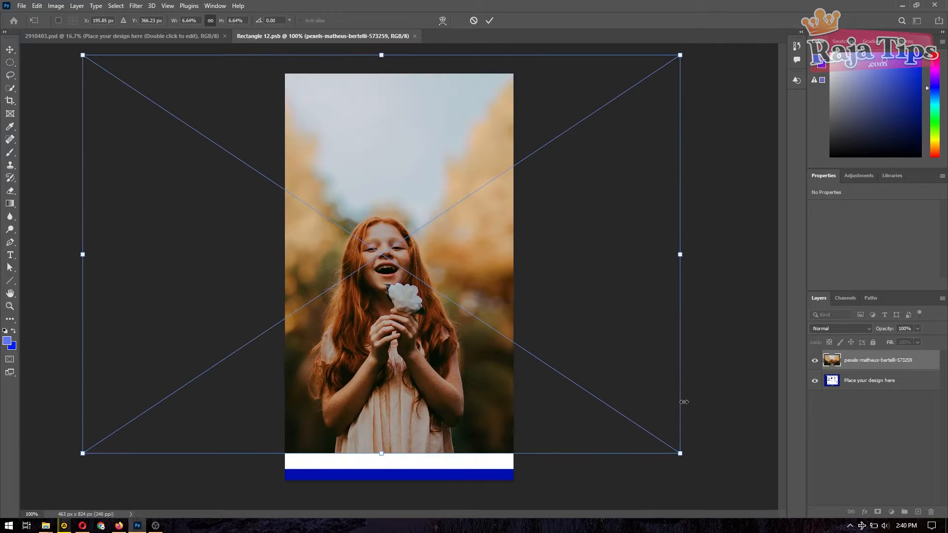
{"action": "left_click_drag", "start_coordinate": [680, 453], "coordinate": [719, 500]}
{"action": "left_click_drag", "start_coordinate": [511, 307], "coordinate": [506, 310]}
{"action": "left_click", "coordinate": [489, 20]}
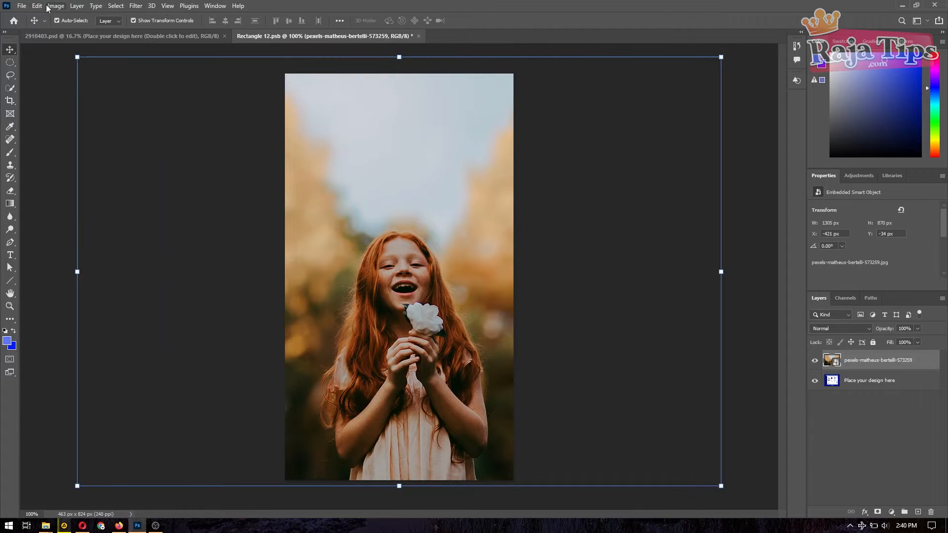
Step: Save Rectangle 12.psb, dismiss the save error, close it, and return to the Freepik results
{"action": "left_click", "coordinate": [22, 5]}
{"action": "left_click", "coordinate": [30, 116]}
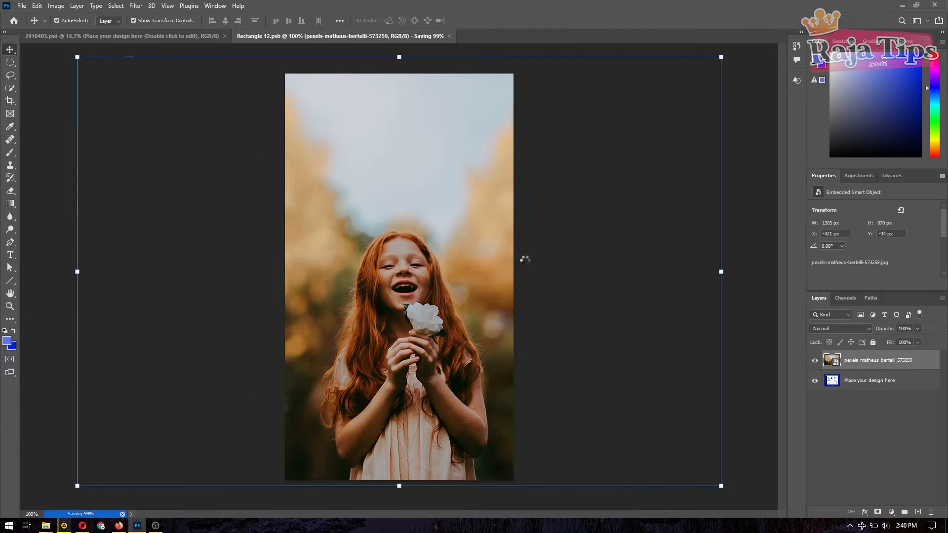
{"action": "left_click", "coordinate": [421, 197]}
{"action": "left_click", "coordinate": [414, 37]}
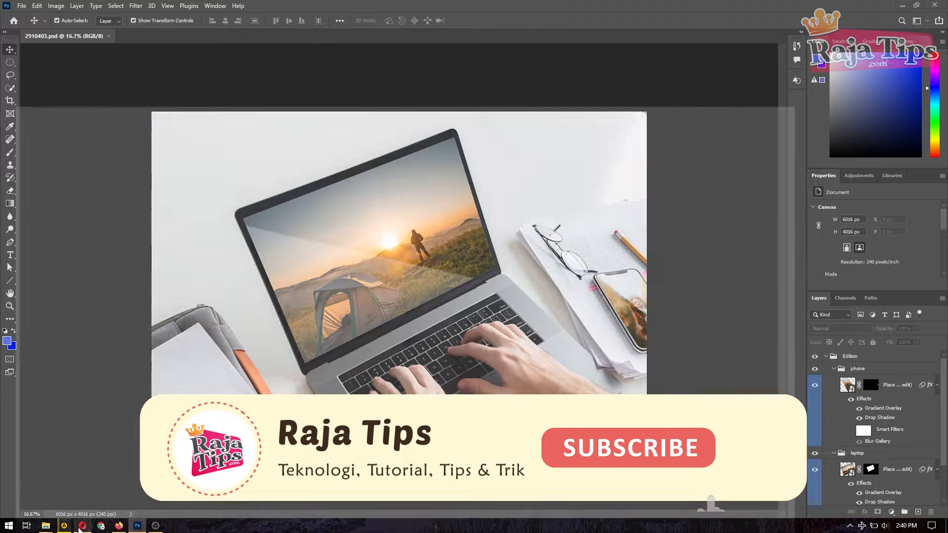
{"action": "left_click", "coordinate": [66, 528]}
Step: Browse the Freepik mockup results, then return to the 2910403 laptop mockup in Photoshop
{"action": "scroll", "coordinate": [714, 249], "scroll_direction": "down", "scroll_amount": 5}
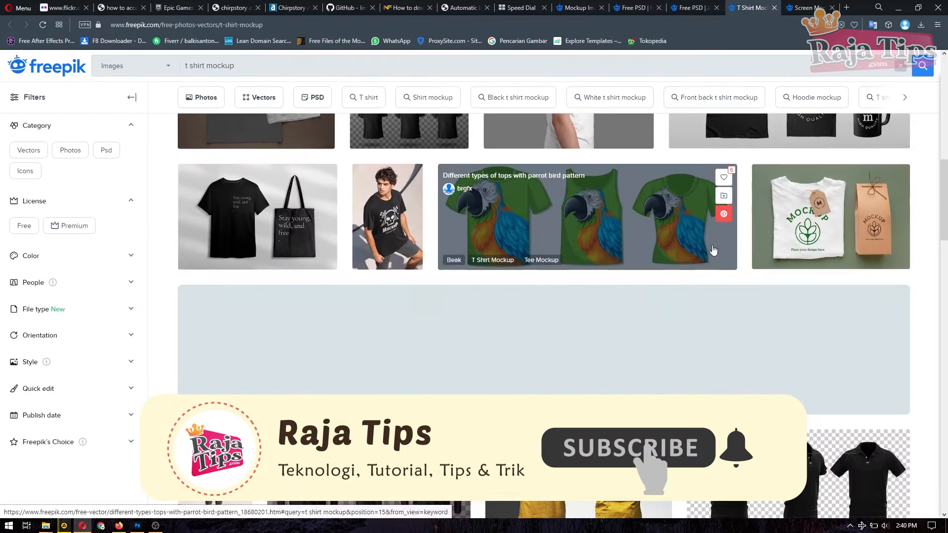
{"action": "scroll", "coordinate": [627, 273], "scroll_direction": "down", "scroll_amount": 3}
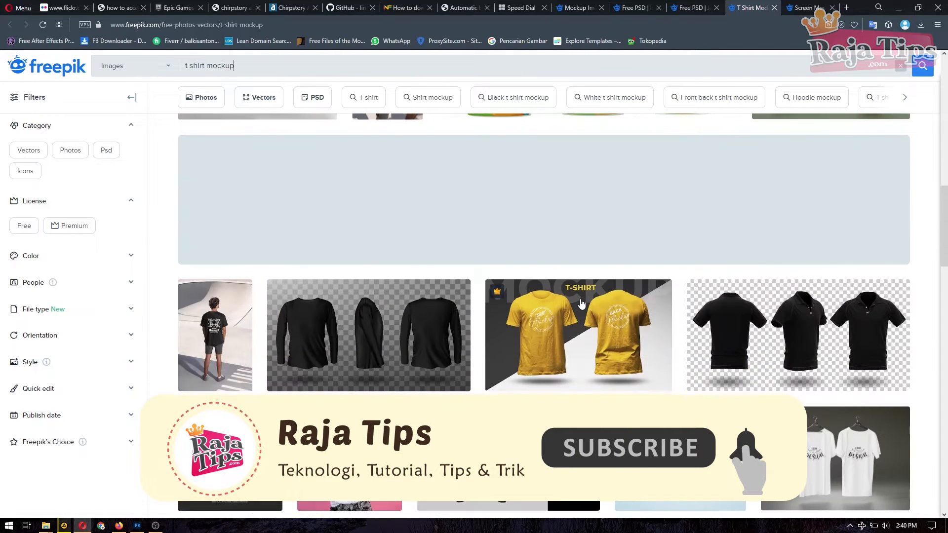
{"action": "scroll", "coordinate": [582, 303], "scroll_direction": "down", "scroll_amount": 1}
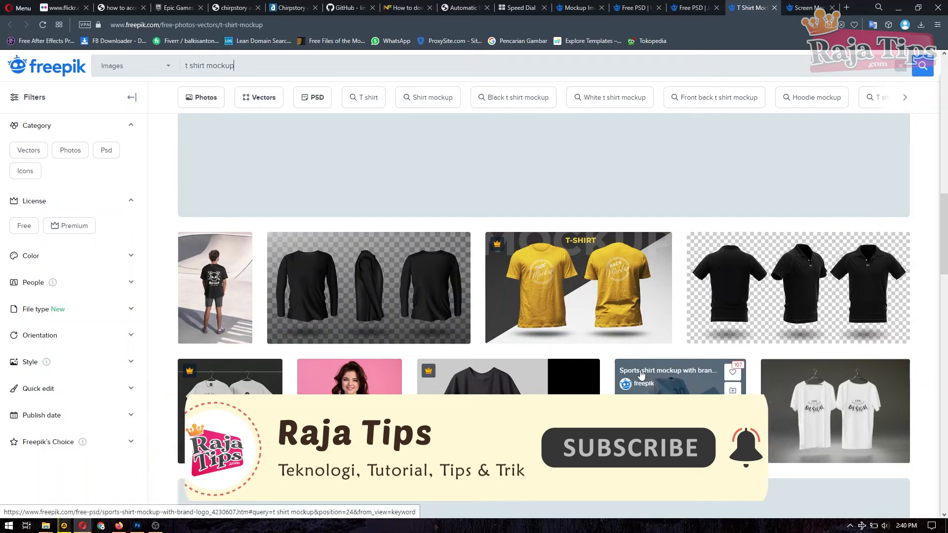
{"action": "scroll", "coordinate": [662, 296], "scroll_direction": "down", "scroll_amount": 3}
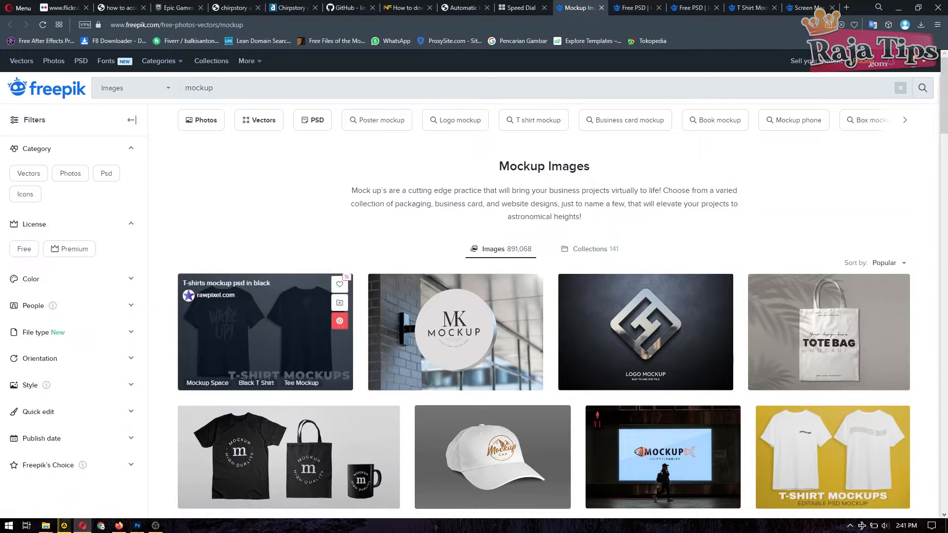
{"action": "left_click", "coordinate": [137, 525]}
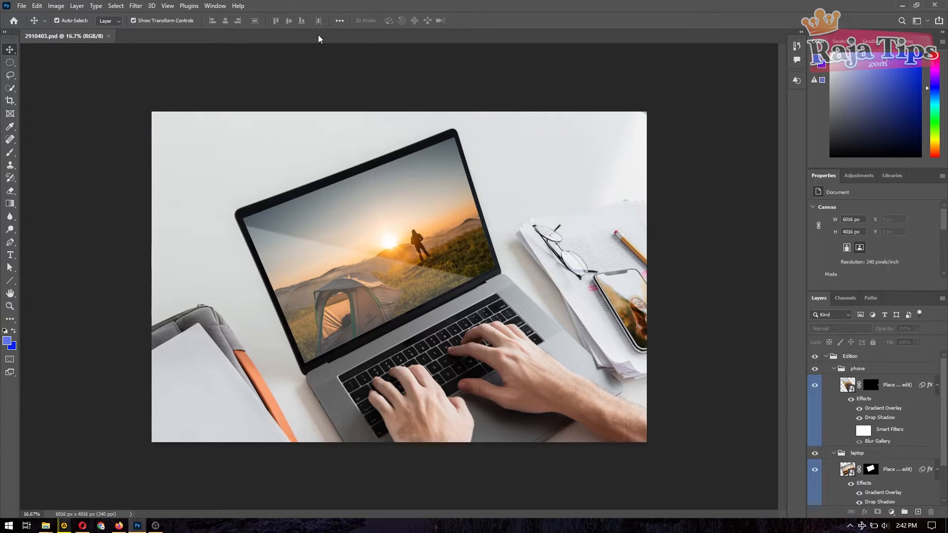
{"action": "left_click", "coordinate": [46, 525]}
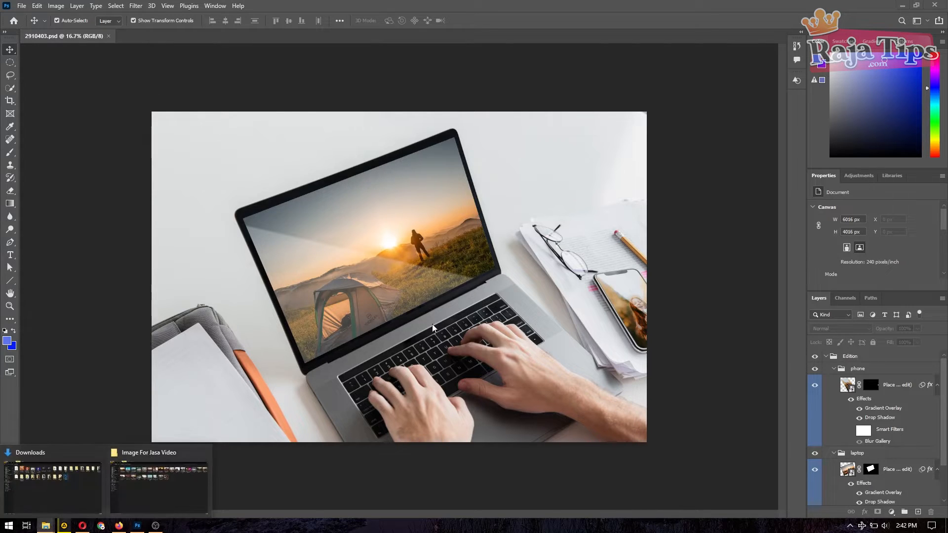
{"action": "left_click", "coordinate": [52, 487]}
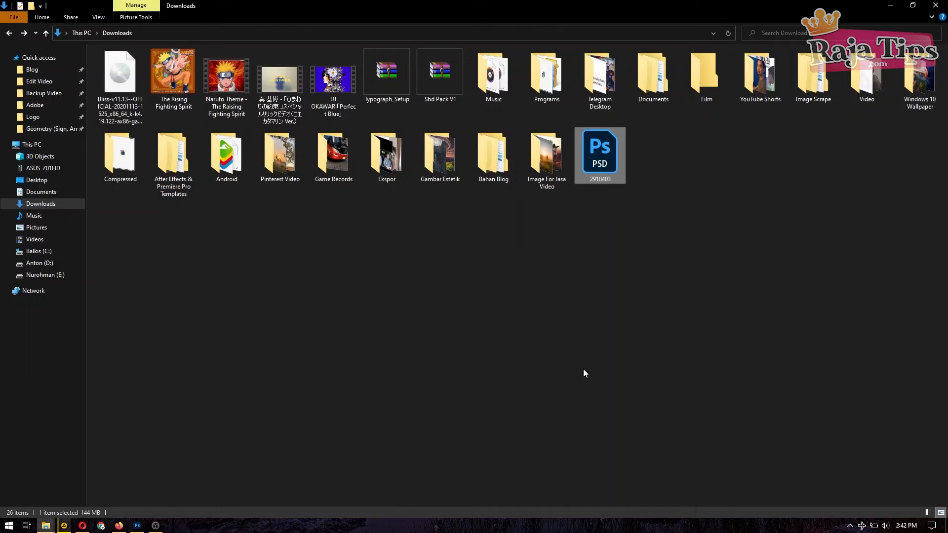
{"action": "right_click", "coordinate": [602, 164]}
{"action": "left_click", "coordinate": [661, 393]}
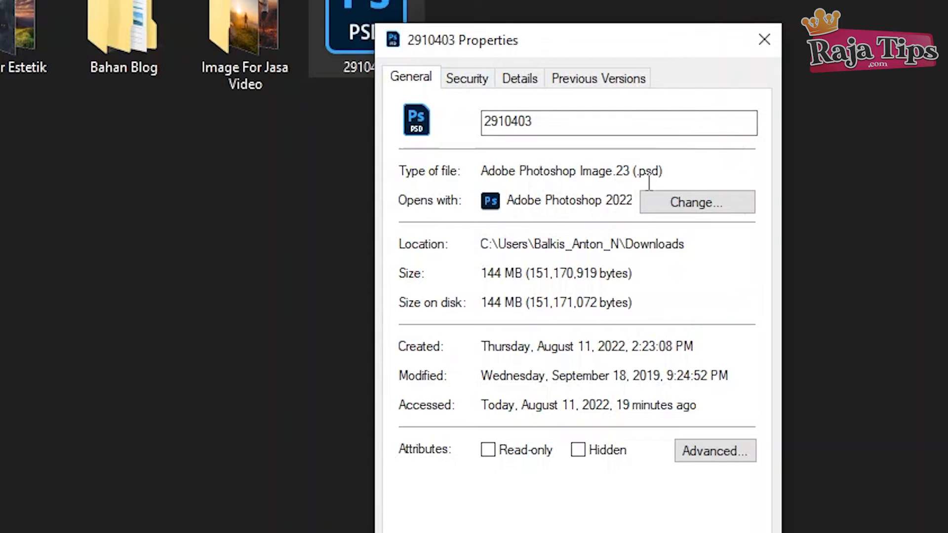
{"action": "double_click", "coordinate": [640, 173]}
{"action": "key", "text": "Escape"}
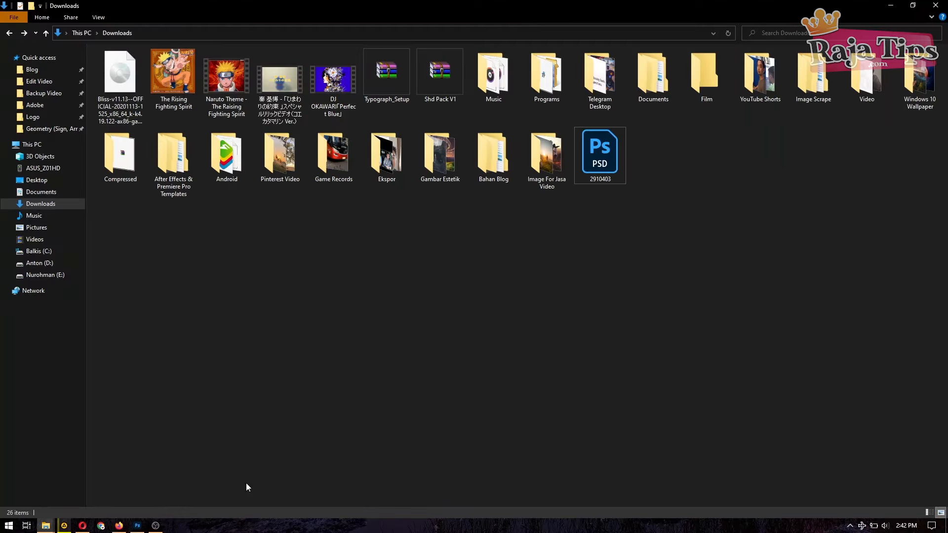
{"action": "left_click", "coordinate": [137, 526]}
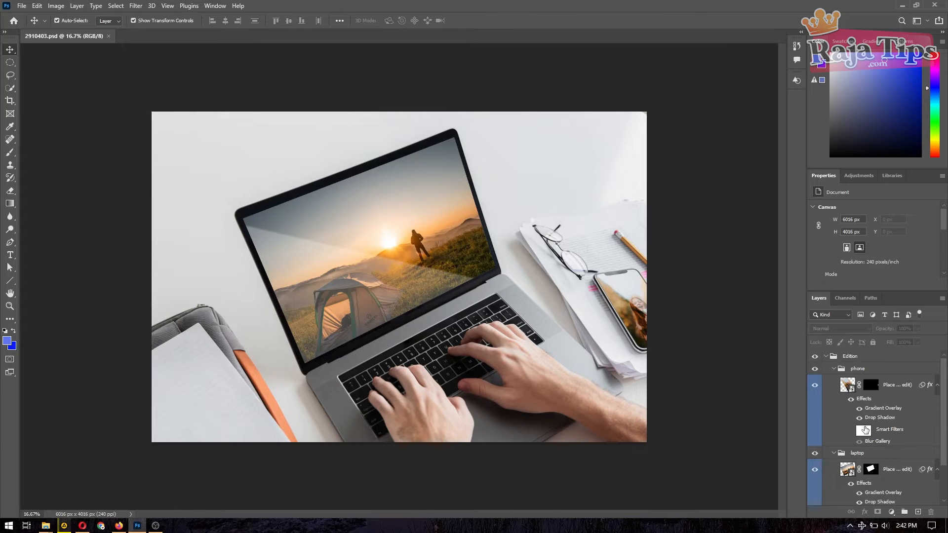
{"action": "scroll", "coordinate": [834, 373], "scroll_direction": "down", "scroll_amount": 2}
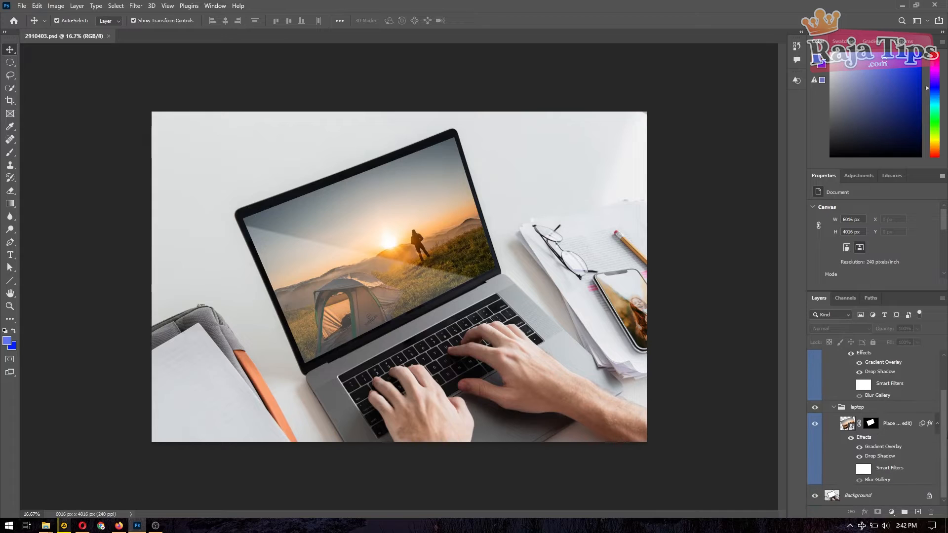
{"action": "scroll", "coordinate": [836, 373], "scroll_direction": "up", "scroll_amount": 2}
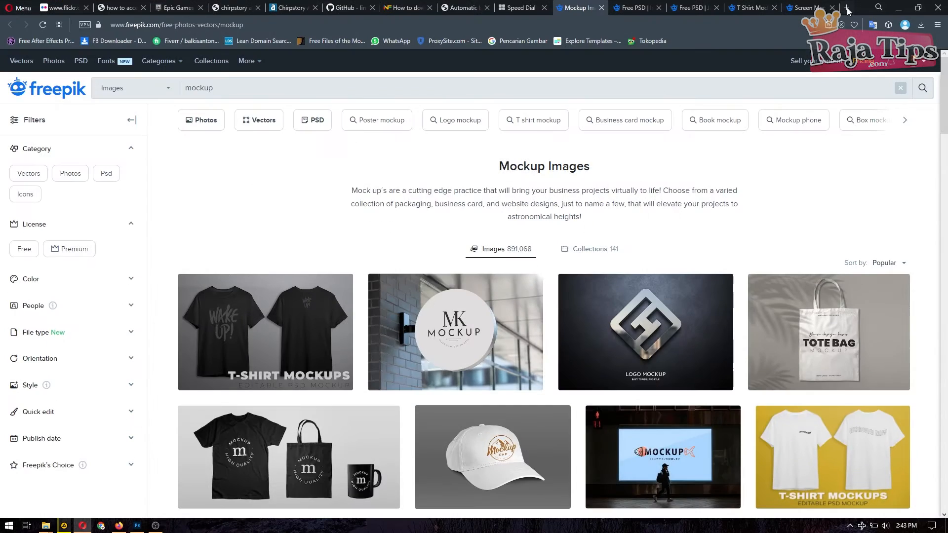
Step: Search the web for 'pexels' in a new browser tab
{"action": "left_click", "coordinate": [847, 8]}
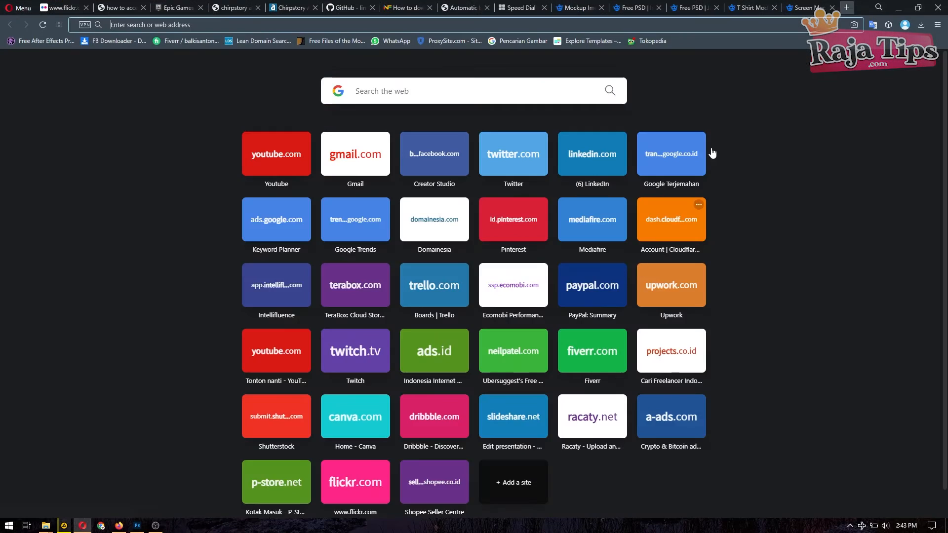
{"action": "left_click", "coordinate": [428, 90]}
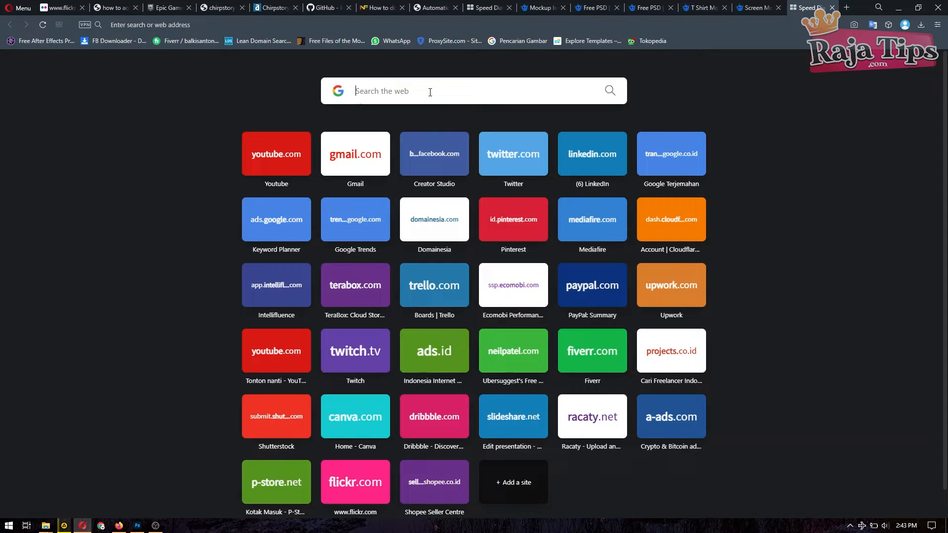
{"action": "type", "text": "pexels"}
{"action": "key", "text": "Return"}
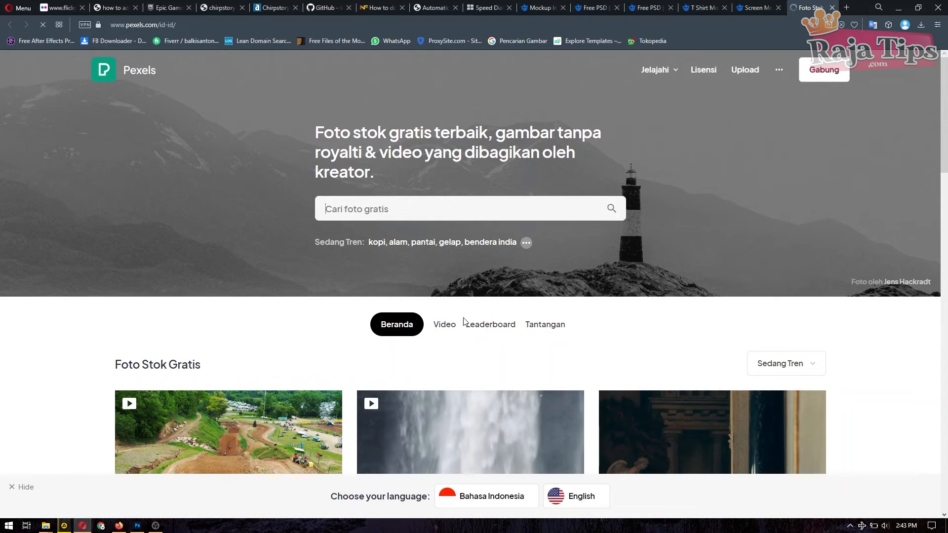
Step: Search Pexels stock photos for 'laptop screen'
{"action": "scroll", "coordinate": [494, 316], "scroll_direction": "down", "scroll_amount": 4}
{"action": "scroll", "coordinate": [547, 300], "scroll_direction": "up", "scroll_amount": 5}
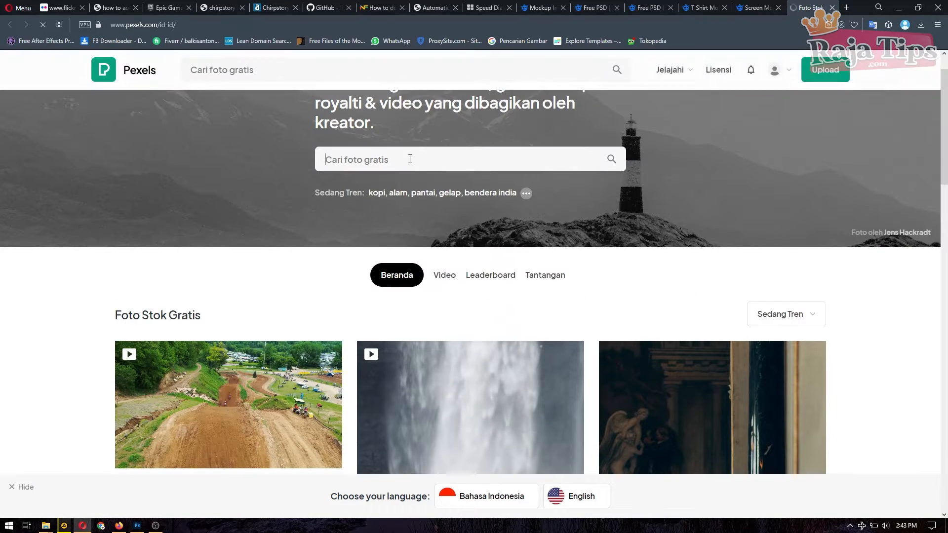
{"action": "left_click", "coordinate": [410, 159]}
{"action": "type", "text": "laptop sc"}
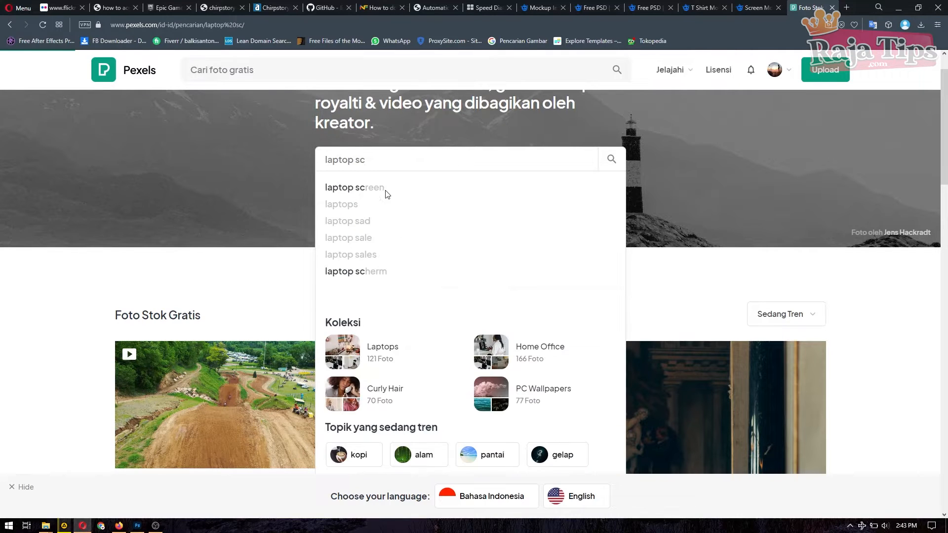
{"action": "key", "text": "Return"}
{"action": "type", "text": "reen"}
{"action": "key", "text": "Return"}
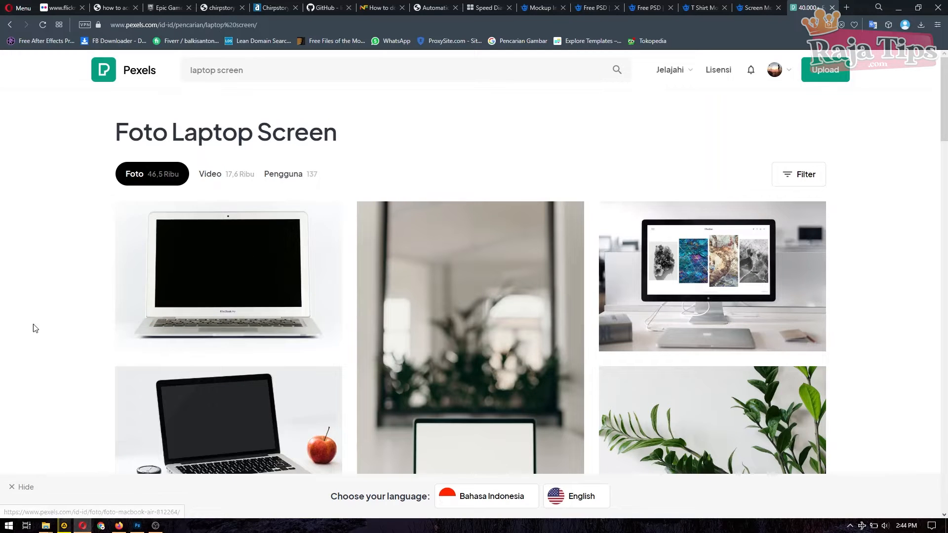
Step: Download the white MacBook Air photo with the black screen and select it in Downloads
{"action": "right_click", "coordinate": [212, 268]}
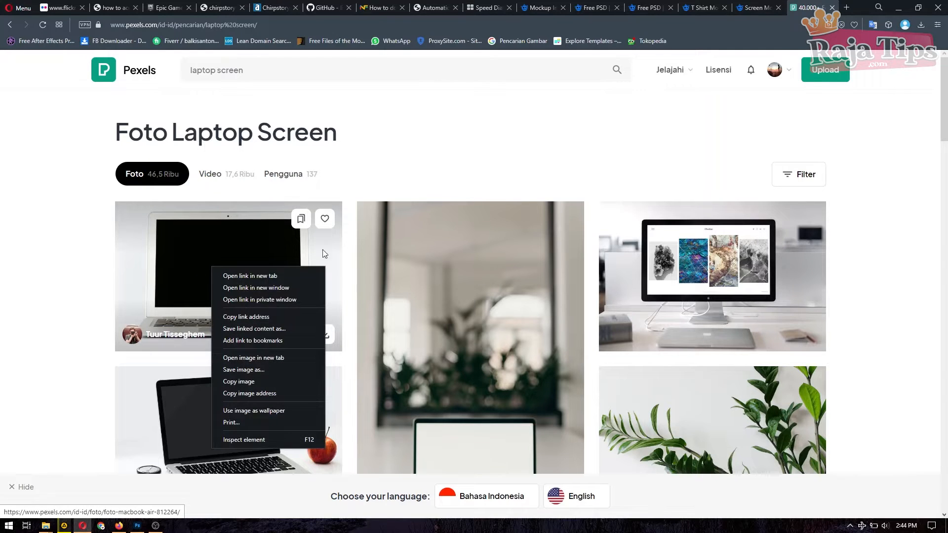
{"action": "left_click_drag", "start_coordinate": [351, 349], "coordinate": [326, 341]}
{"action": "left_click", "coordinate": [326, 341]}
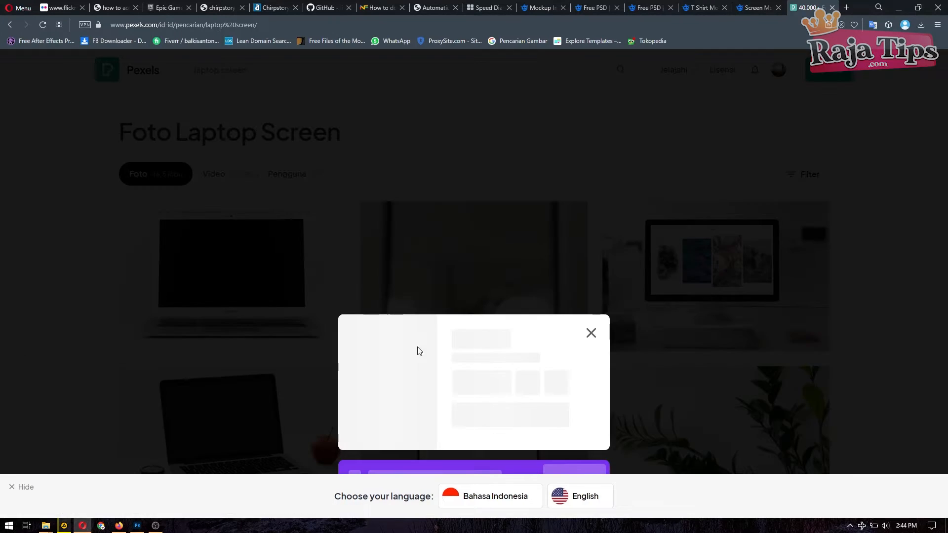
{"action": "left_click", "coordinate": [592, 333]}
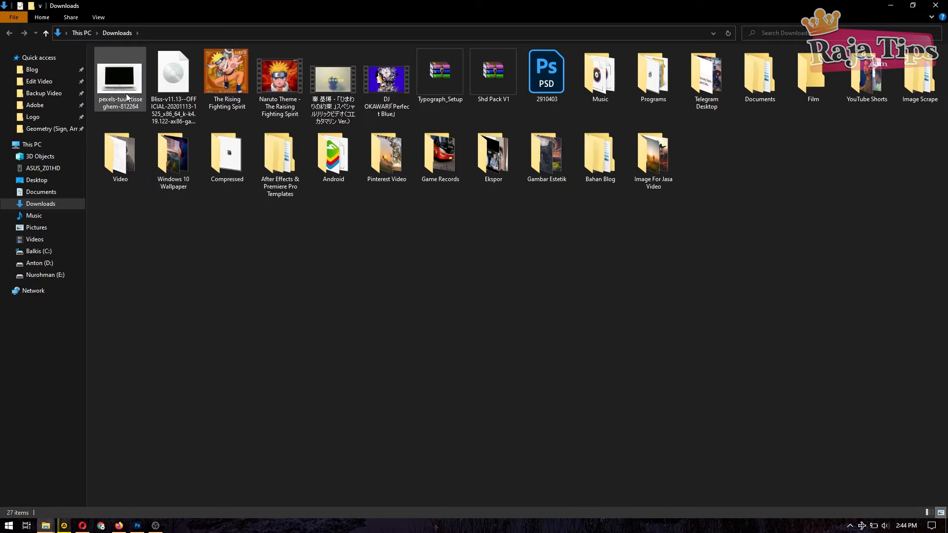
{"action": "left_click", "coordinate": [110, 78]}
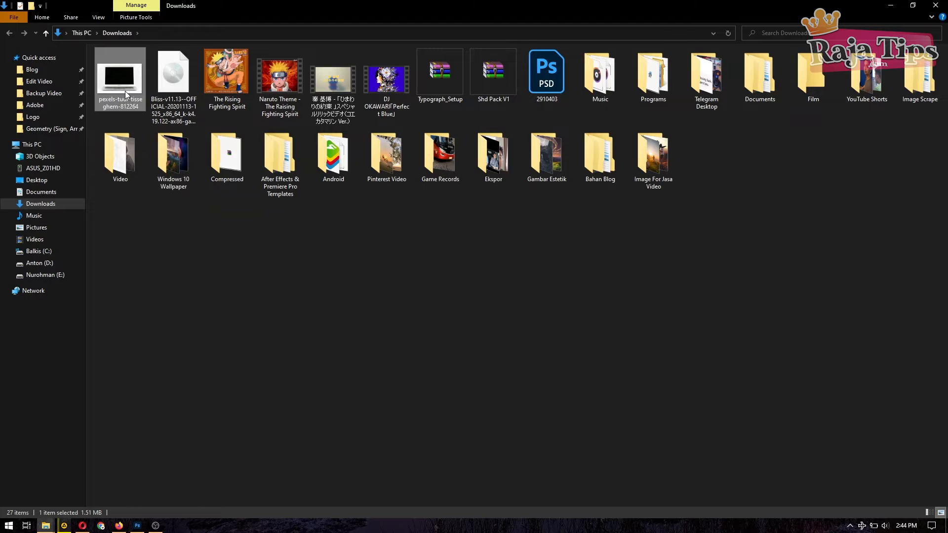
Step: Open pexels-tuur-tisseghem-812264.jpg in Photoshop and unlock its Background into Layer 0
{"action": "left_click_drag", "start_coordinate": [127, 94], "coordinate": [316, 262]}
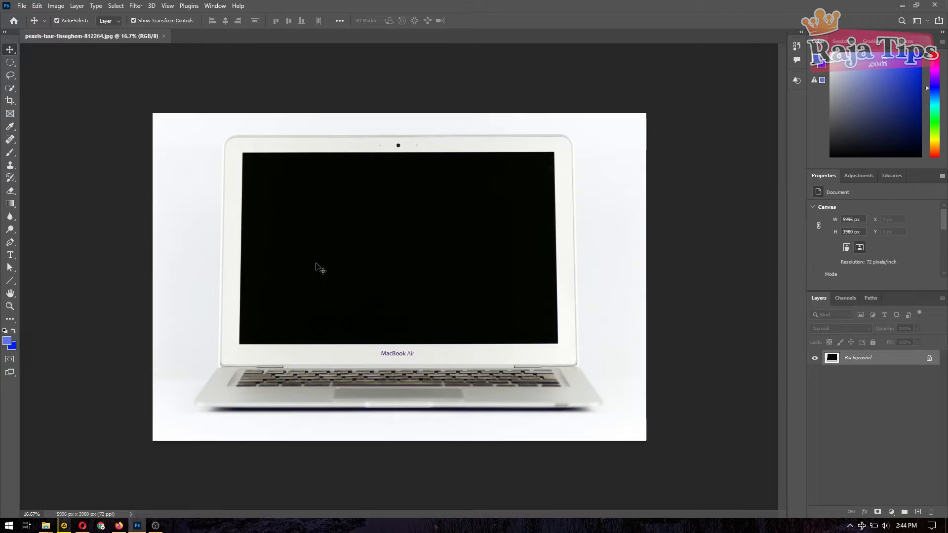
{"action": "left_click", "coordinate": [930, 362]}
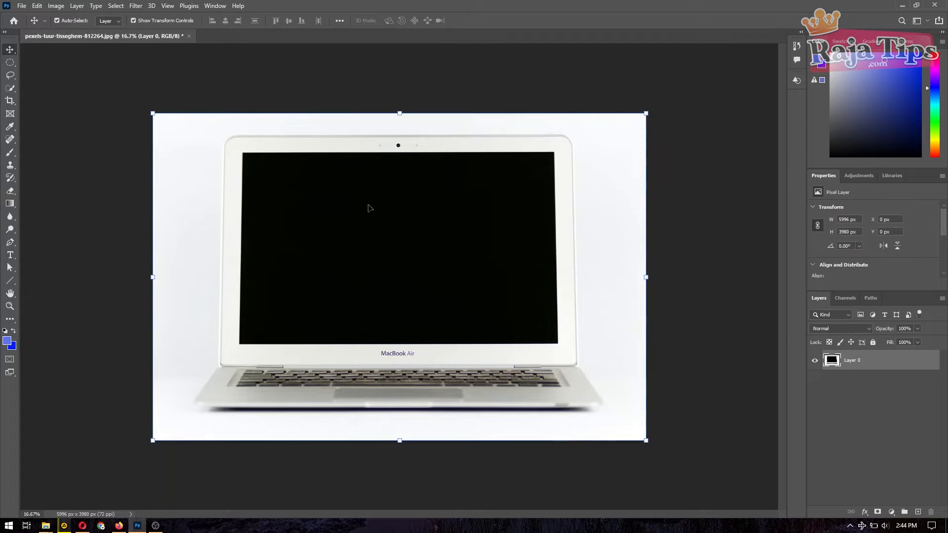
{"action": "left_click_drag", "start_coordinate": [369, 205], "coordinate": [364, 269]}
{"action": "key", "text": "ctrl+z"}
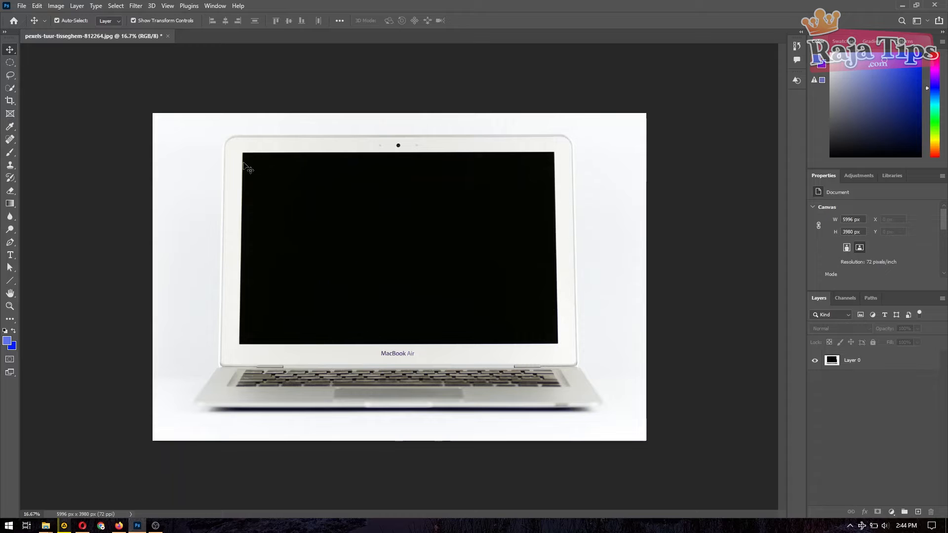
{"action": "key", "text": "ctrl+plus"}
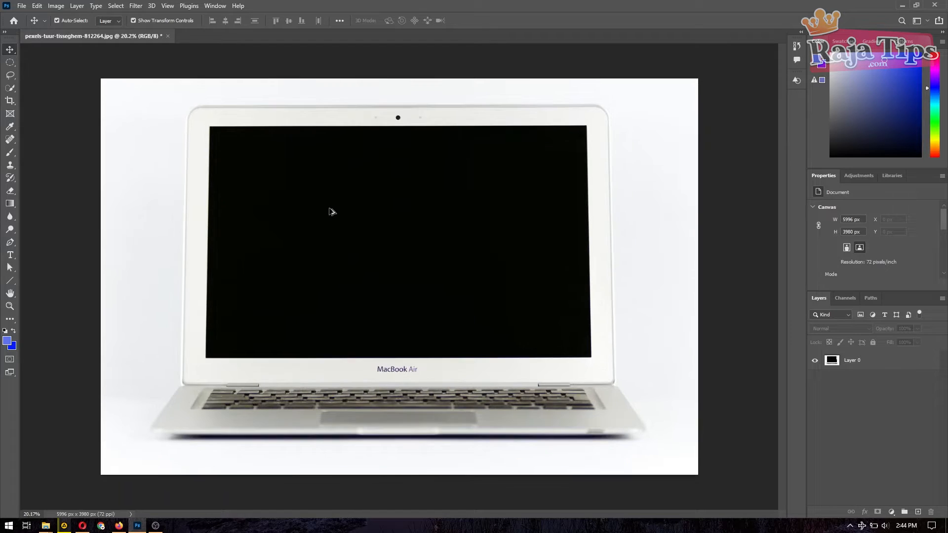
Step: Quick-select the MacBook's black screen on Layer 0, delete it, and deselect
{"action": "left_click", "coordinate": [11, 88]}
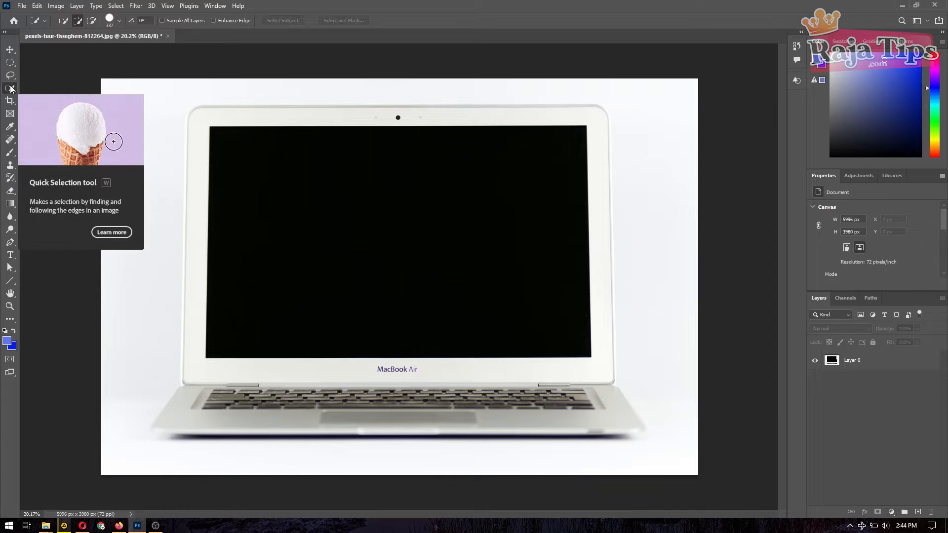
{"action": "left_click", "coordinate": [233, 163]}
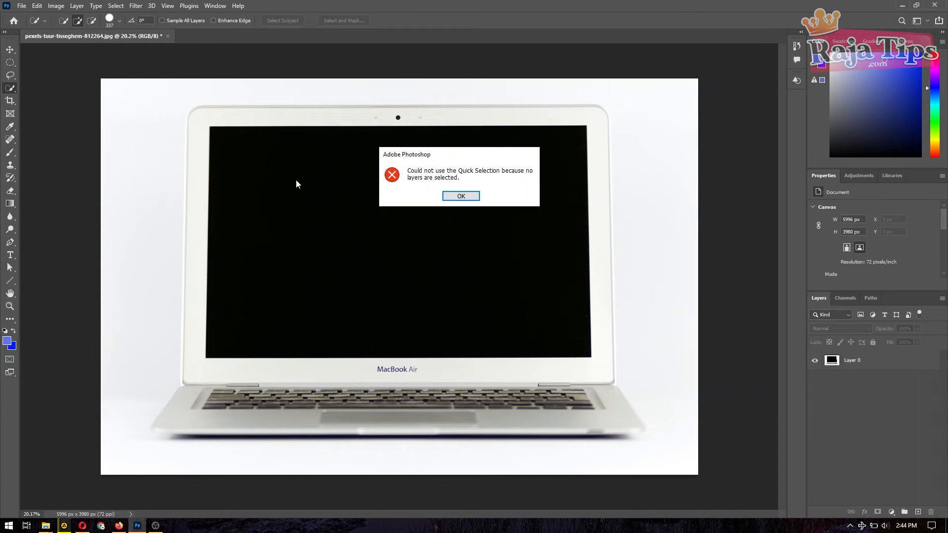
{"action": "left_click", "coordinate": [465, 197]}
{"action": "left_click", "coordinate": [858, 366]}
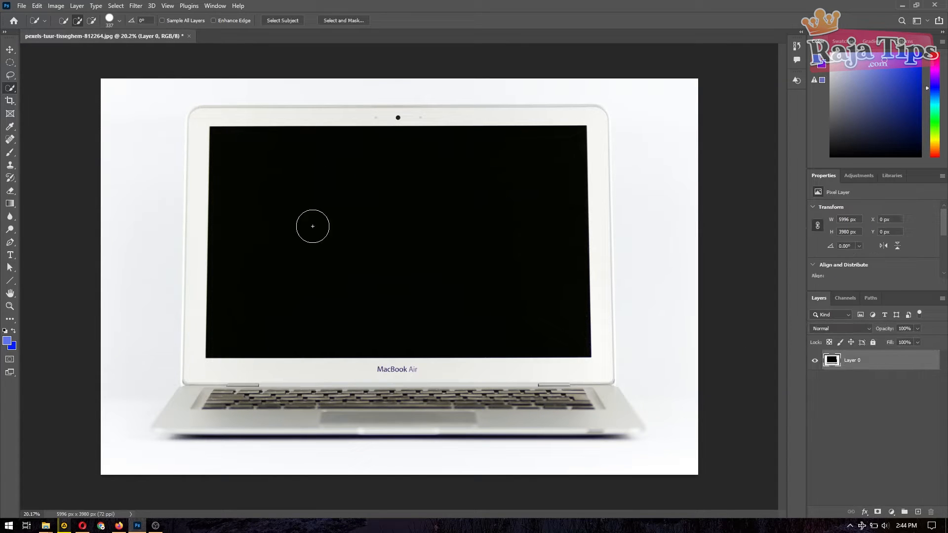
{"action": "mouse_move", "coordinate": [251, 171]}
{"action": "left_mouse_down"}
{"action": "mouse_move", "coordinate": [284, 199]}
{"action": "mouse_move", "coordinate": [444, 259]}
{"action": "left_mouse_up"}
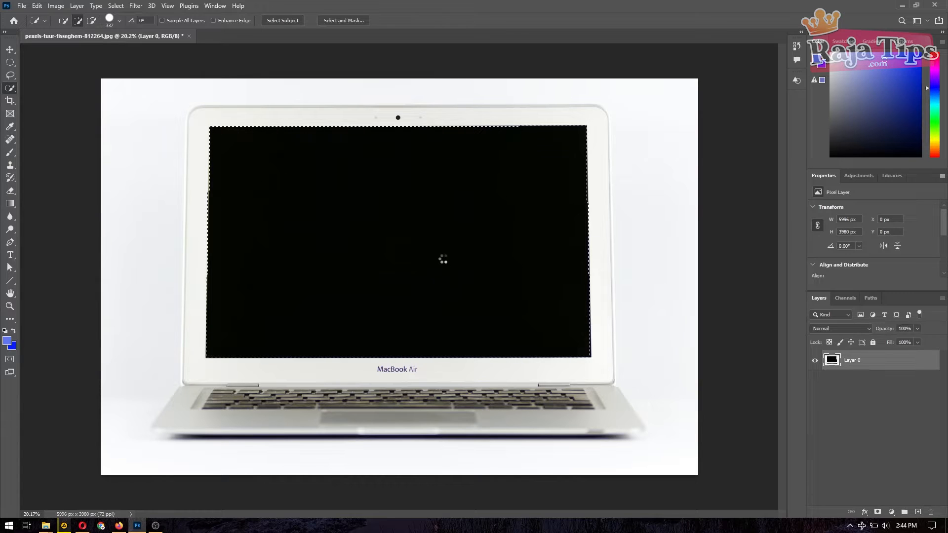
{"action": "key", "text": "Delete"}
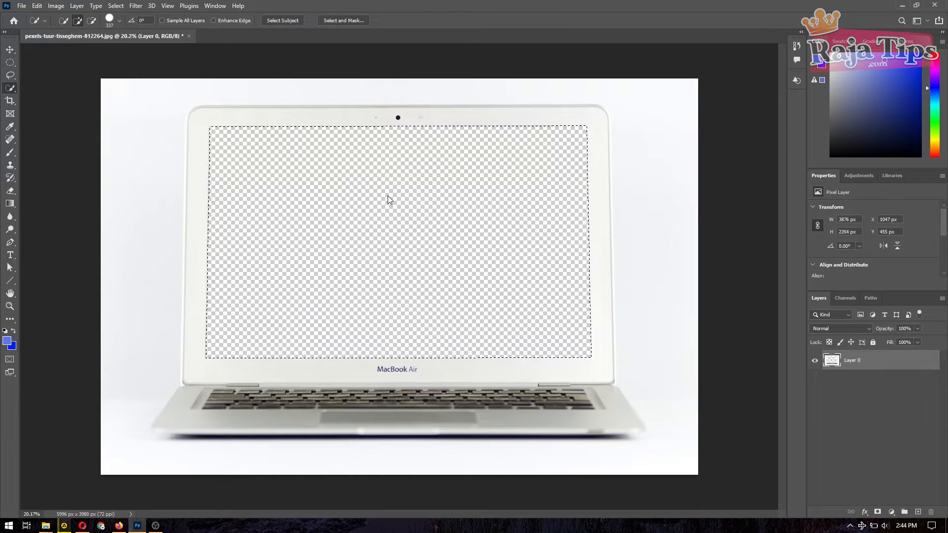
{"action": "left_click", "coordinate": [11, 50]}
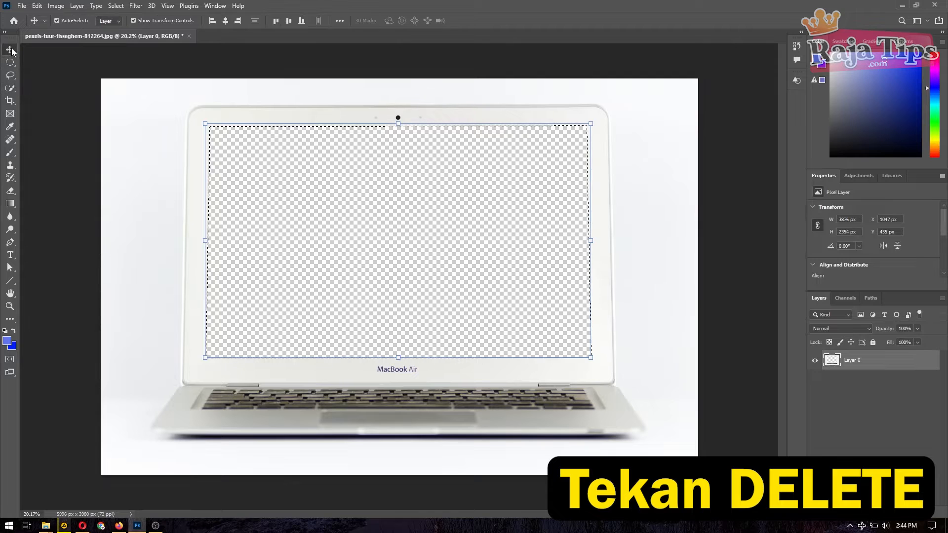
{"action": "key", "text": "ctrl+d"}
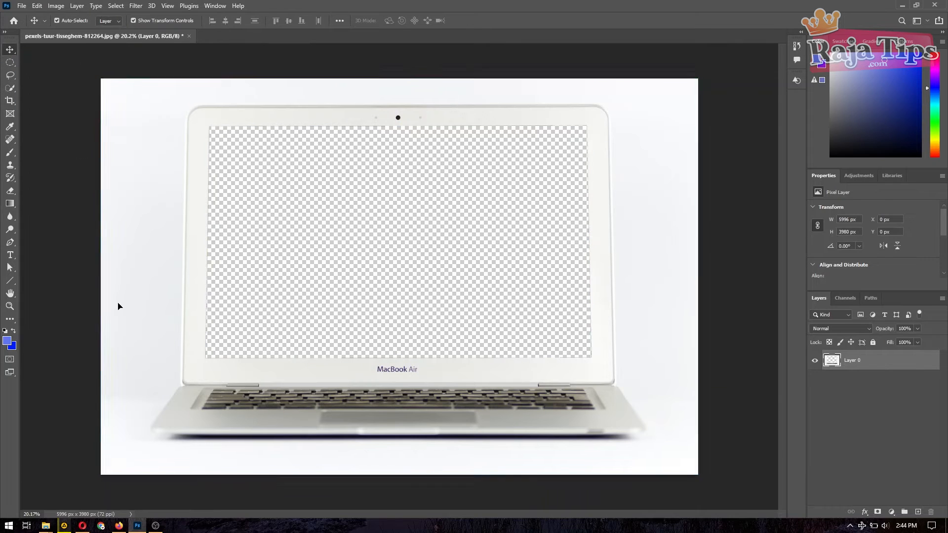
{"action": "left_click", "coordinate": [728, 359]}
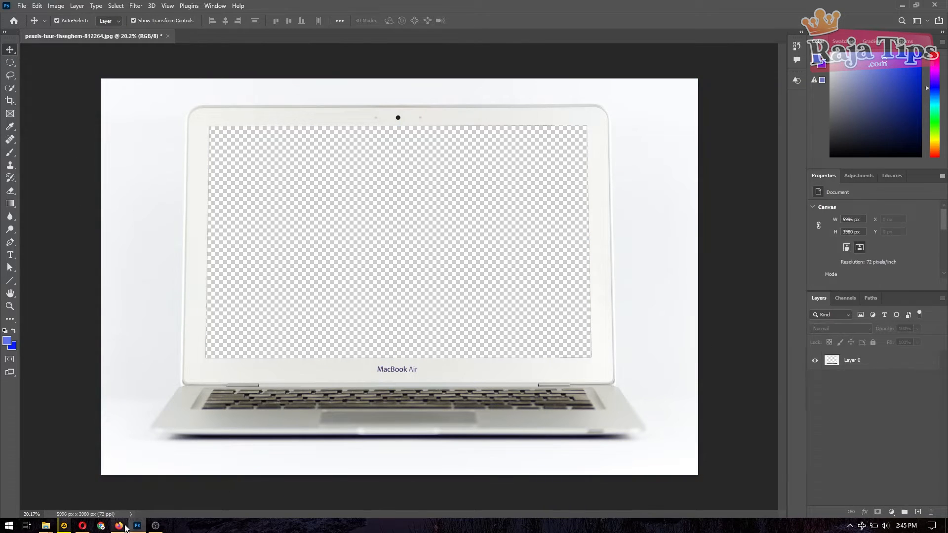
Step: Search the Raja Tips site for 'hapus background' and scroll the results
{"action": "left_click", "coordinate": [121, 526]}
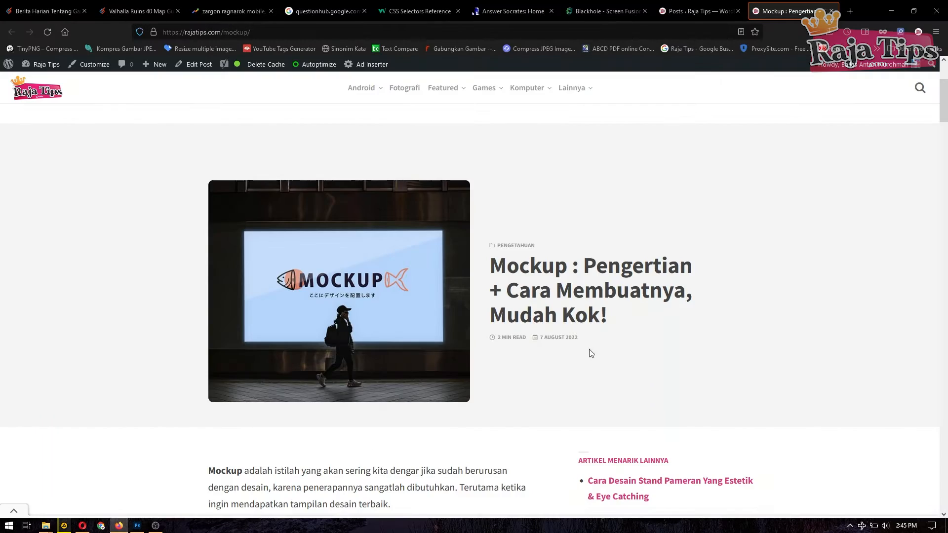
{"action": "left_click", "coordinate": [920, 89]}
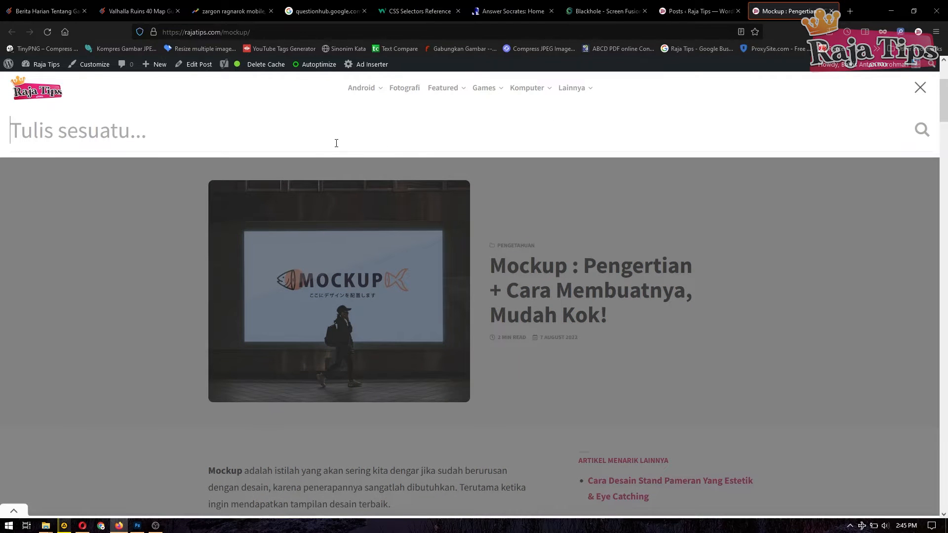
{"action": "type", "text": "hapius"}
{"action": "key", "text": "BackSpace"}
{"action": "key", "text": "BackSpace"}
{"action": "key", "text": "BackSpace"}
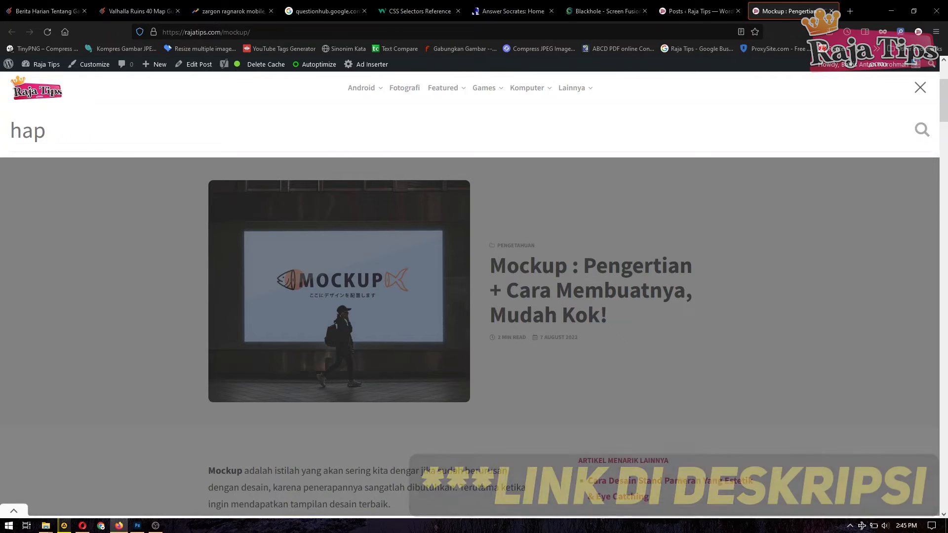
{"action": "type", "text": "us backg"}
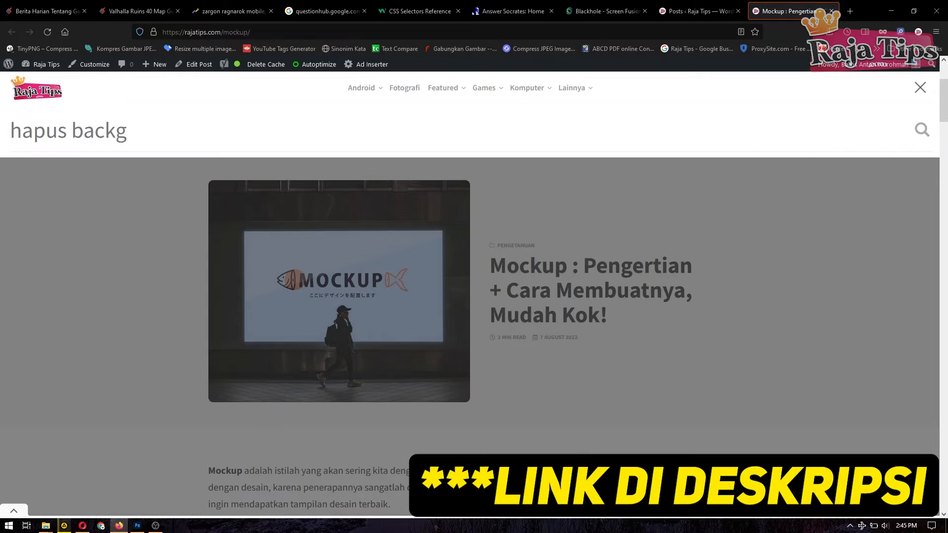
{"action": "type", "text": "round"}
{"action": "key", "text": "Return"}
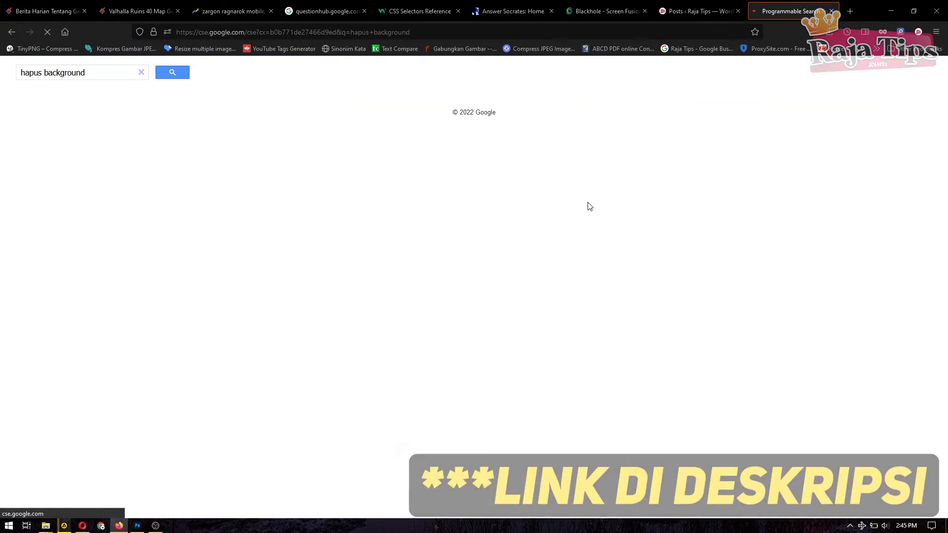
{"action": "scroll", "coordinate": [304, 179], "scroll_direction": "down", "scroll_amount": 5}
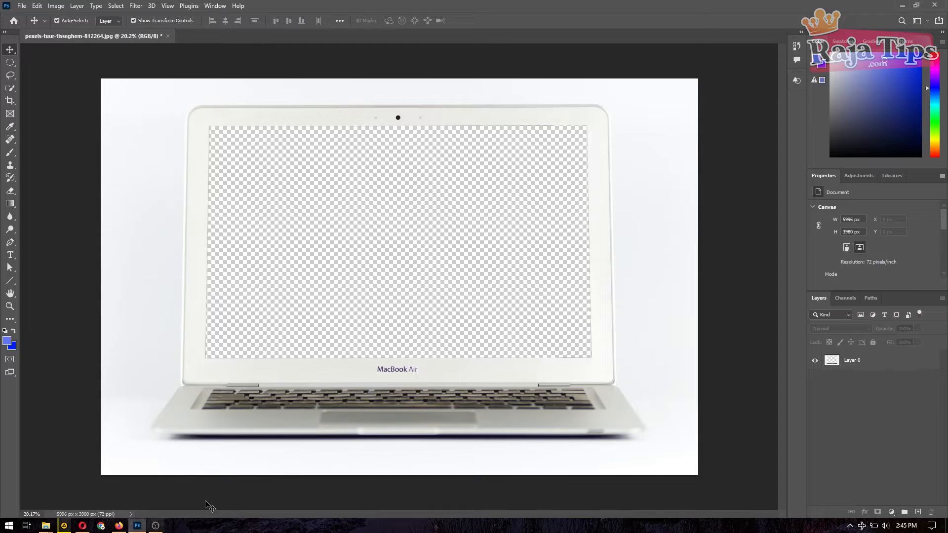
Step: Return to the transparent-screen MacBook image in Photoshop with the Move tool active
{"action": "left_click", "coordinate": [137, 526]}
{"action": "left_click", "coordinate": [10, 88]}
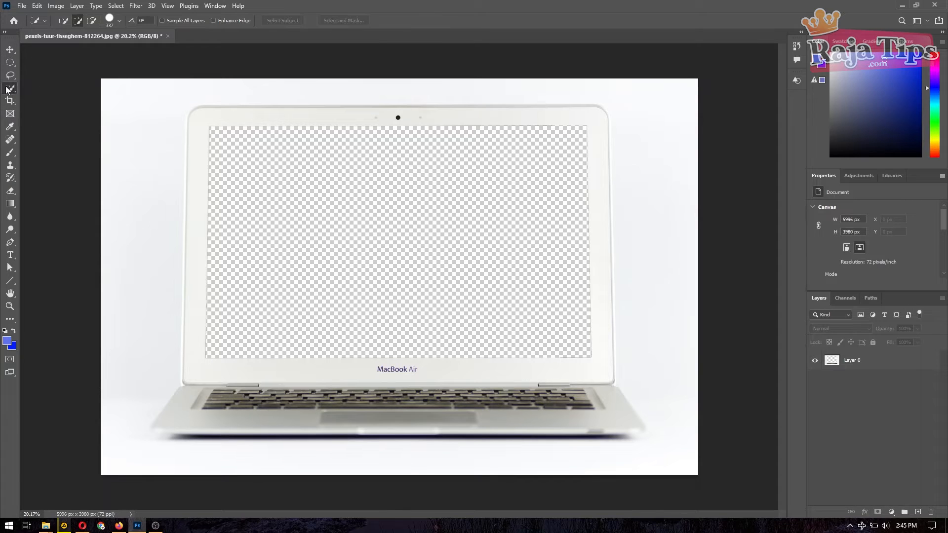
{"action": "left_click", "coordinate": [10, 49]}
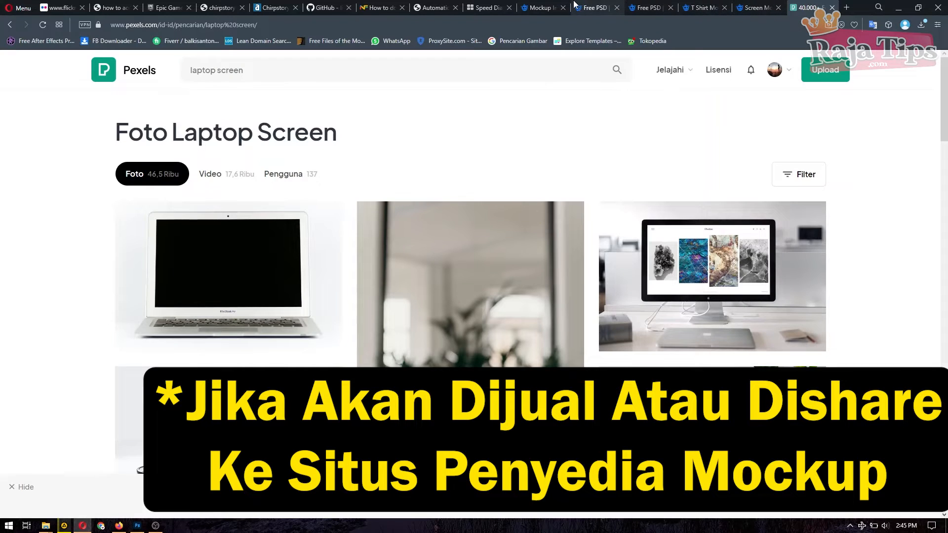
Step: Switch to the Freepik Mockup Images results tab and scroll through it
{"action": "left_click", "coordinate": [573, 5]}
{"action": "left_click", "coordinate": [536, 5]}
{"action": "scroll", "coordinate": [498, 340], "scroll_direction": "down", "scroll_amount": 3}
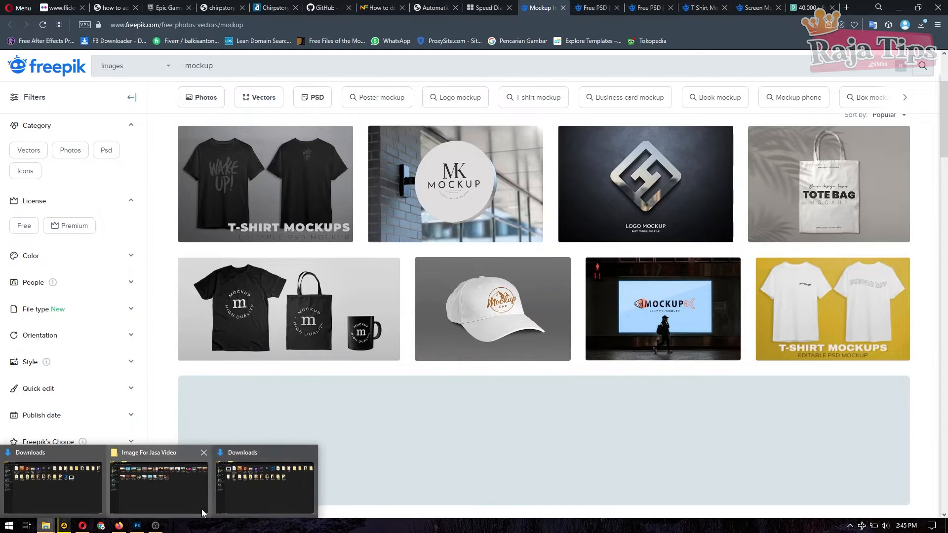
Step: Place 6vb0QQ5 from Downloads > Windows 10 Wallpaper onto the laptop photo and enlarge it
{"action": "left_click", "coordinate": [279, 484]}
{"action": "left_click", "coordinate": [651, 163]}
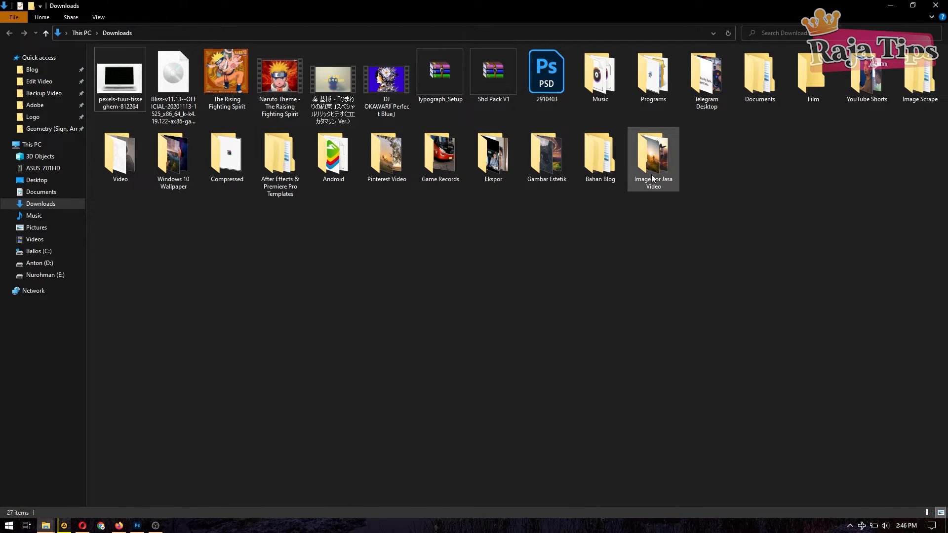
{"action": "left_click", "coordinate": [353, 218]}
{"action": "key", "text": "w"}
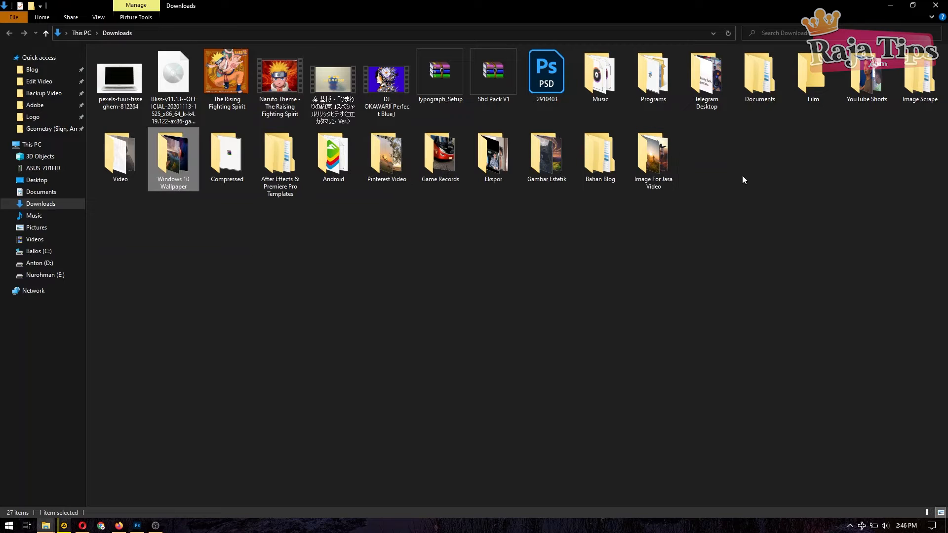
{"action": "double_click", "coordinate": [191, 177]}
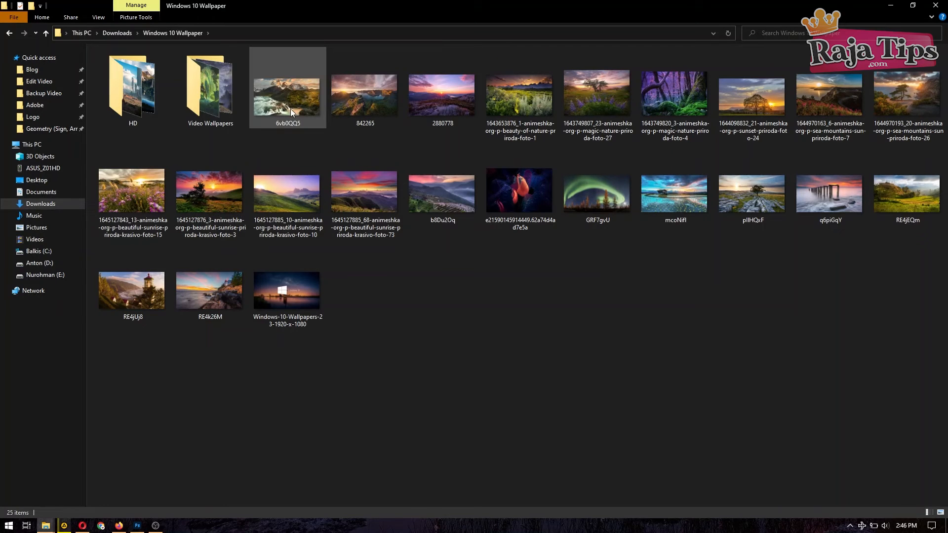
{"action": "left_click_drag", "start_coordinate": [290, 109], "coordinate": [341, 219]}
{"action": "left_click_drag", "start_coordinate": [497, 330], "coordinate": [384, 235]}
Step: Scale the 6vb0QQ5 image to cover the screen and move Layer 0 above it
{"action": "left_click_drag", "start_coordinate": [555, 328], "coordinate": [614, 361]}
{"action": "left_click_drag", "start_coordinate": [194, 360], "coordinate": [179, 369]}
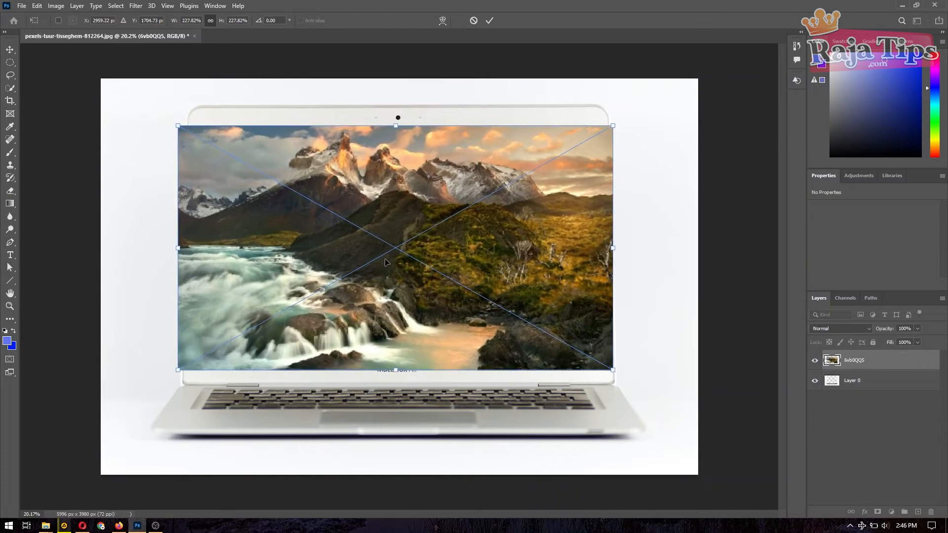
{"action": "left_click_drag", "start_coordinate": [822, 341], "coordinate": [821, 296]}
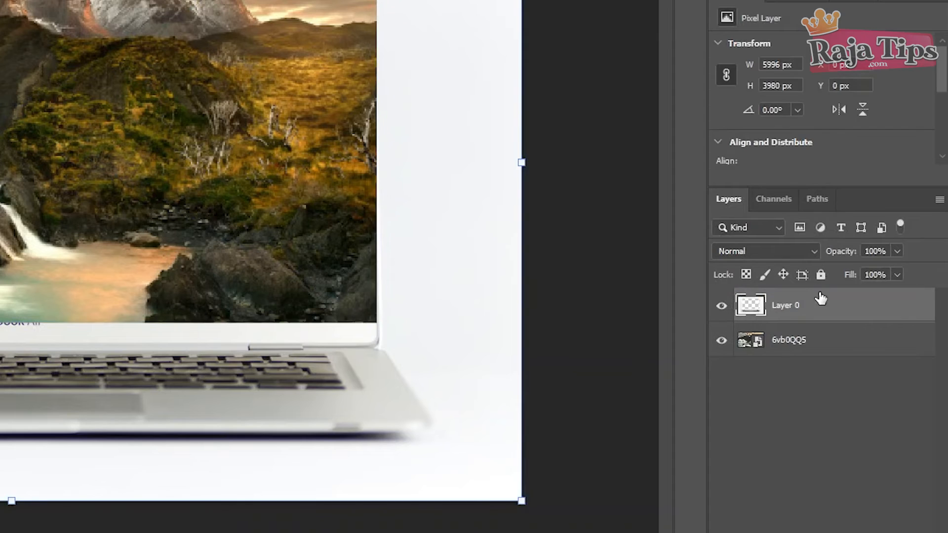
Step: Convert the 6vb0QQ5 layer to a smart object
{"action": "left_click", "coordinate": [854, 379]}
{"action": "left_click", "coordinate": [899, 414]}
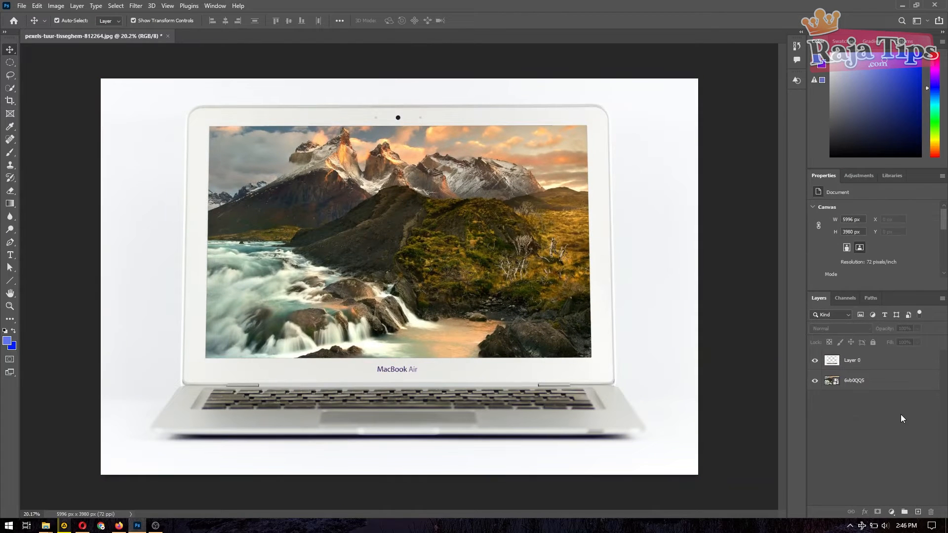
{"action": "right_click", "coordinate": [858, 379]}
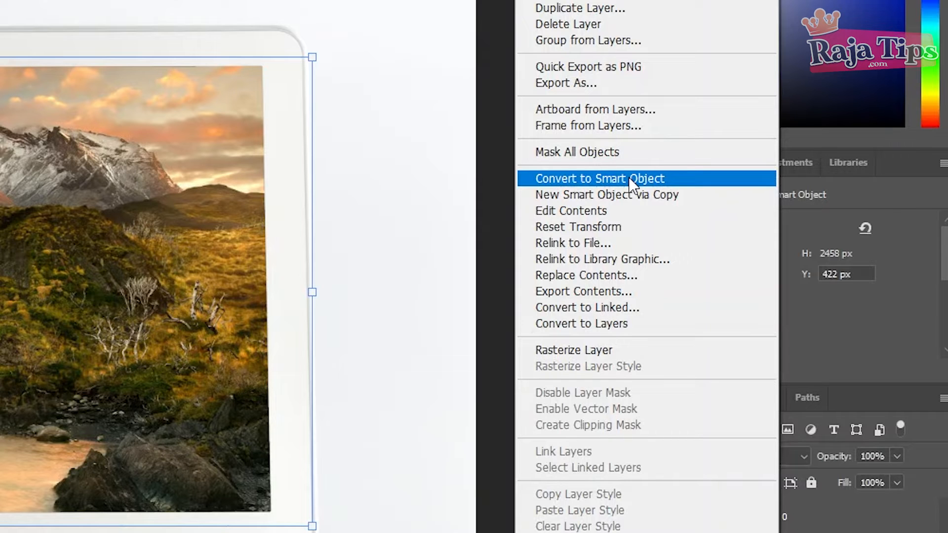
{"action": "left_click", "coordinate": [629, 177]}
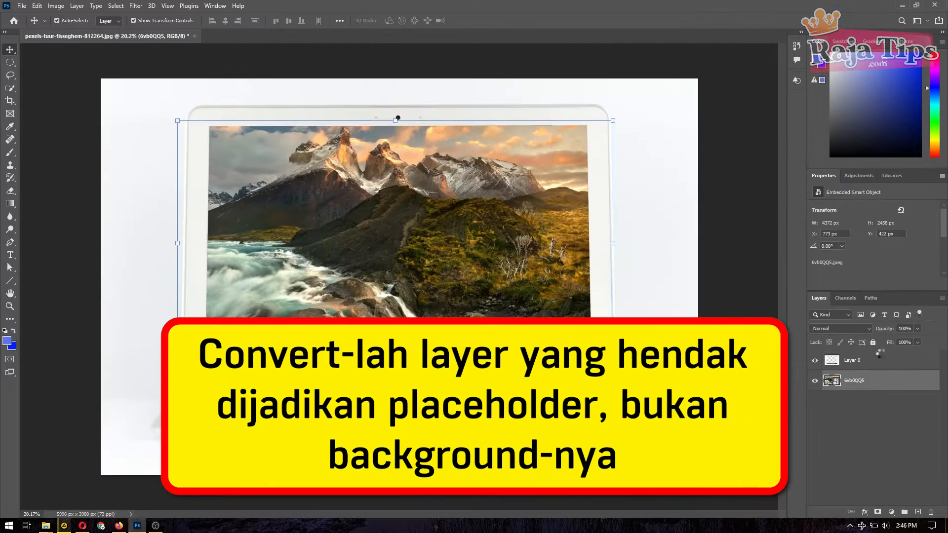
{"action": "left_click", "coordinate": [859, 420]}
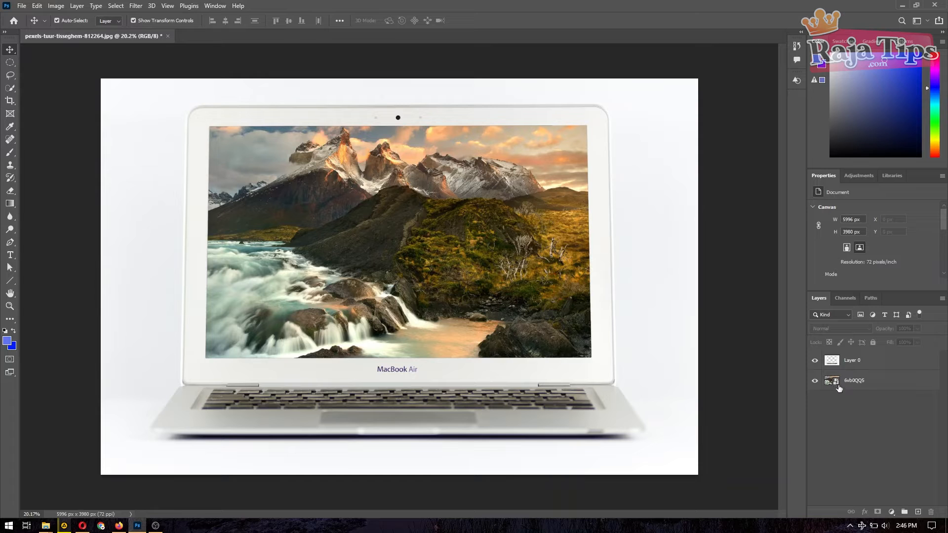
{"action": "left_click", "coordinate": [873, 381]}
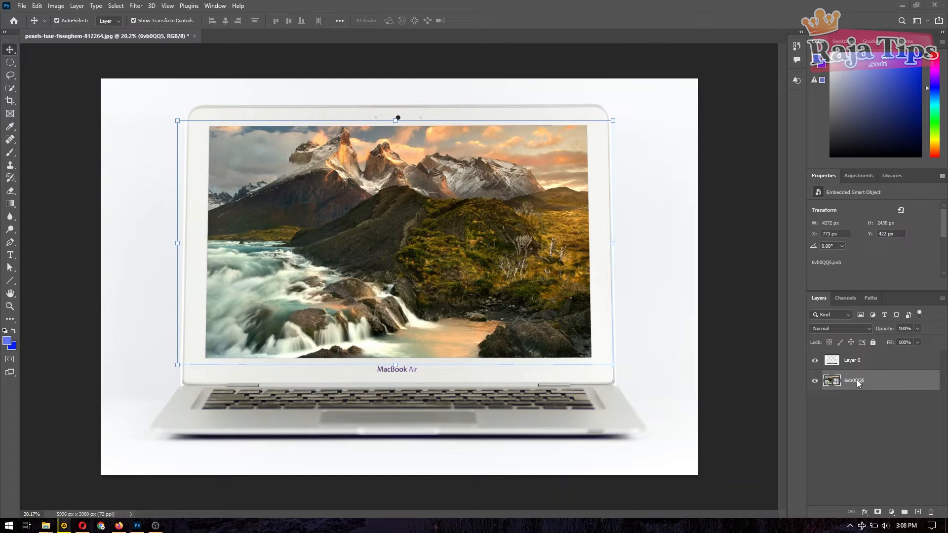
Step: Rename the 6vb0QQ5 smart object layer to 'PLACE YOUR DESIGN'
{"action": "double_click", "coordinate": [859, 384]}
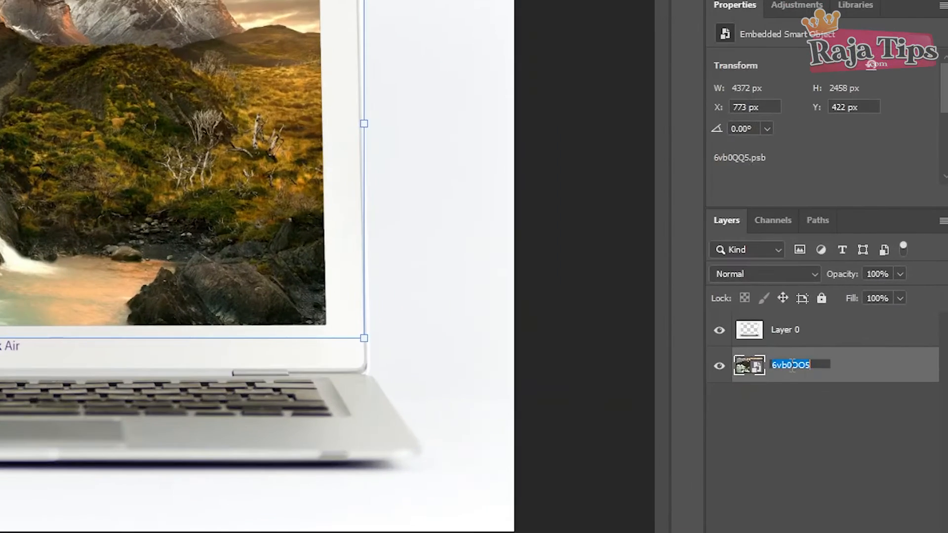
{"action": "type", "text": "pLACE YOUR DESIGN"}
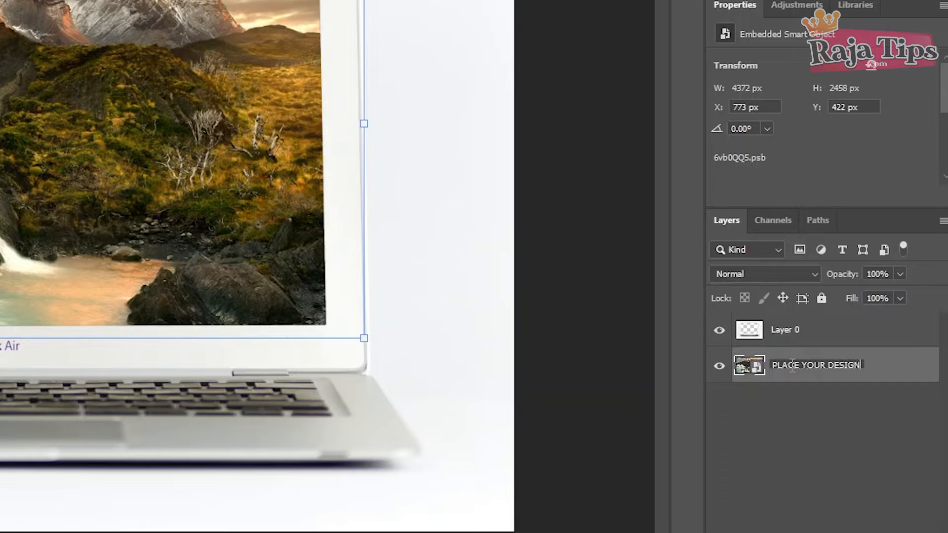
{"action": "key", "text": "Return"}
{"action": "left_click", "coordinate": [805, 489]}
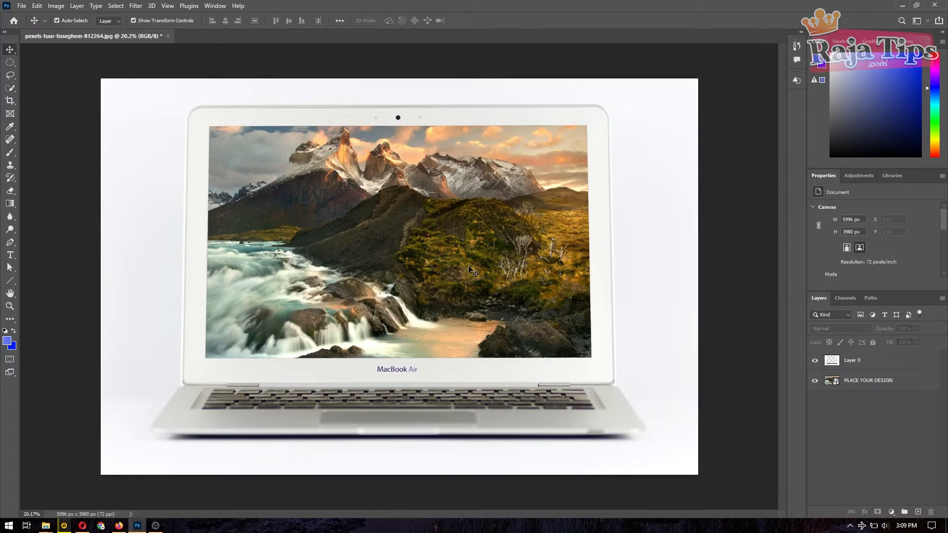
{"action": "left_click", "coordinate": [82, 525]}
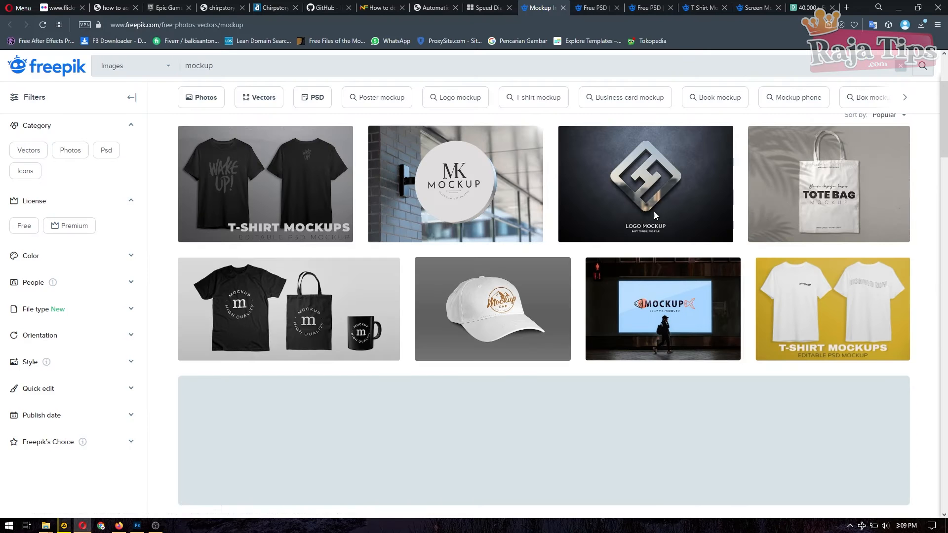
{"action": "left_click", "coordinate": [137, 526]}
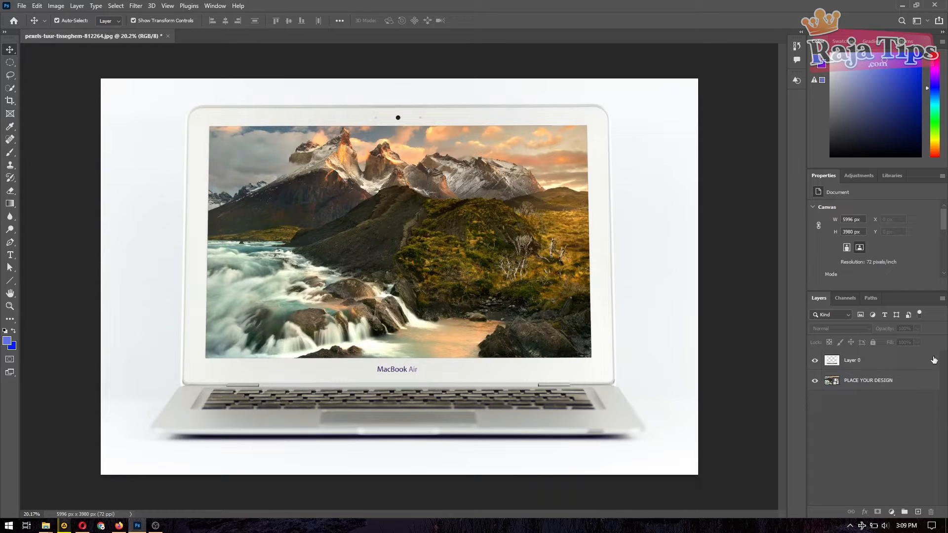
Step: Open the PLACE YOUR DESIGN smart object's contents for editing
{"action": "double_click", "coordinate": [865, 383]}
{"action": "left_click", "coordinate": [849, 395]}
{"action": "double_click", "coordinate": [835, 382]}
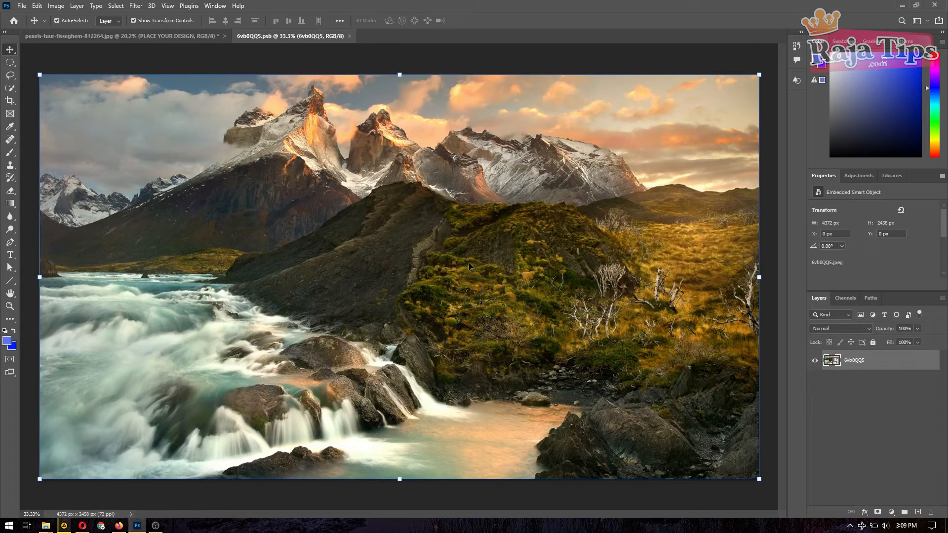
Step: Place the b8Du2Oq pink-sky terraced hills photo and scale it to fill the canvas
{"action": "left_click", "coordinate": [46, 525]}
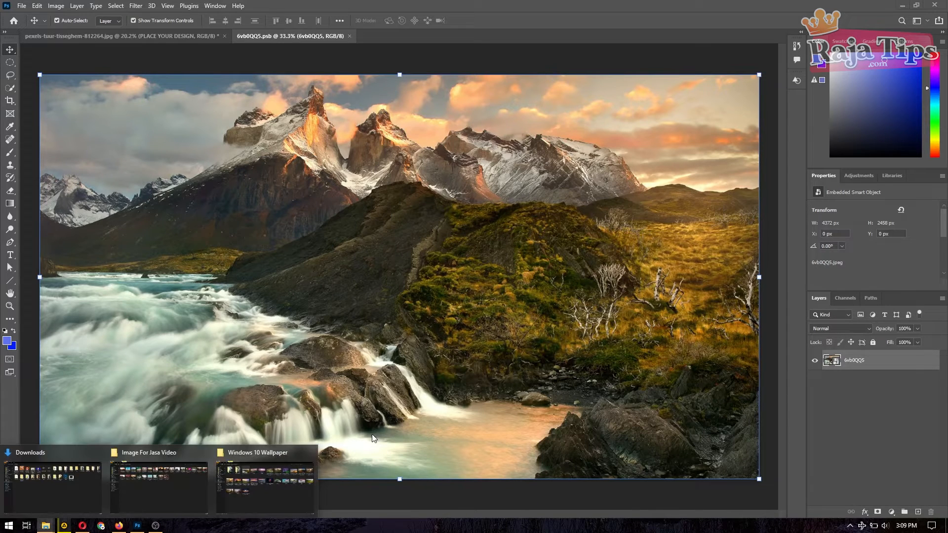
{"action": "left_click", "coordinate": [259, 487]}
{"action": "left_click_drag", "start_coordinate": [434, 197], "coordinate": [443, 302]}
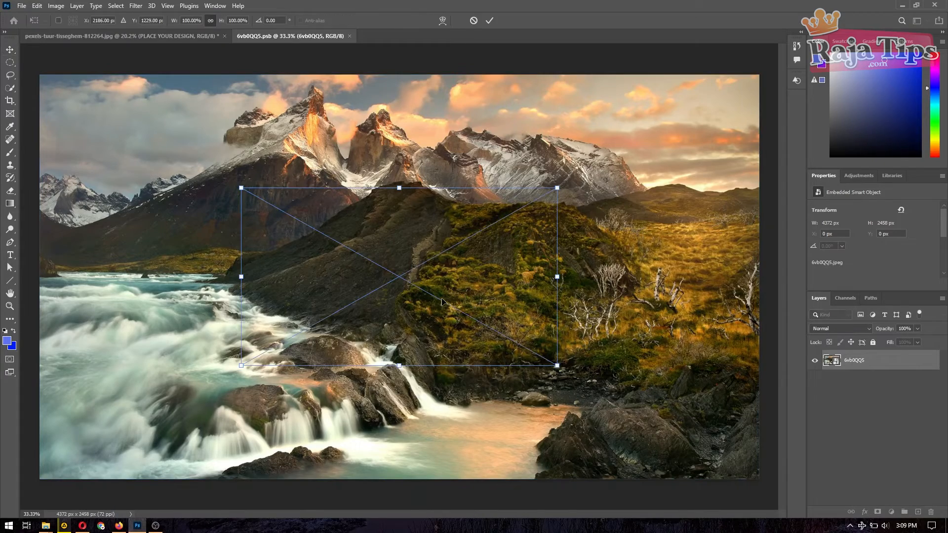
{"action": "left_click_drag", "start_coordinate": [558, 366], "coordinate": [775, 488]}
{"action": "left_click", "coordinate": [490, 20]}
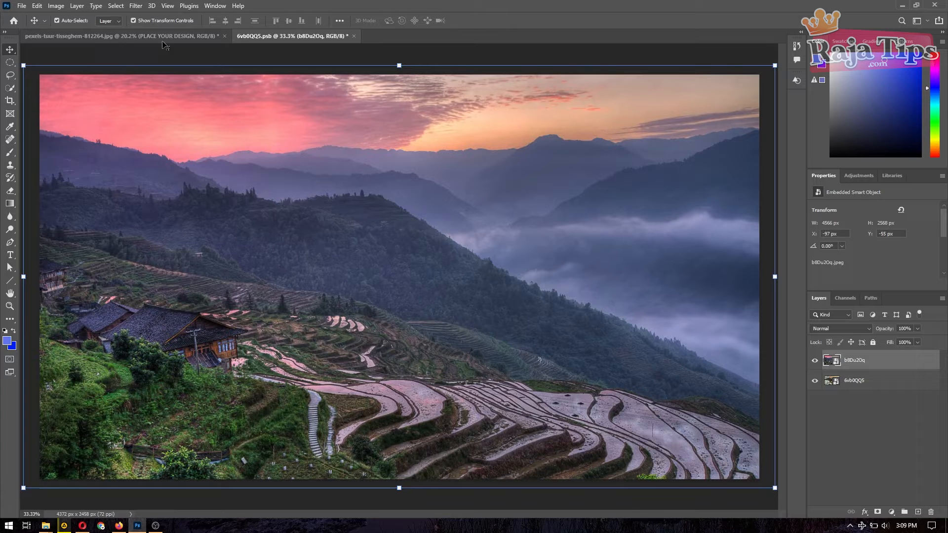
Step: Save the smart object contents, then return to the MacBook mockup and deselect Layer 0
{"action": "left_click", "coordinate": [22, 7]}
{"action": "left_click", "coordinate": [39, 115]}
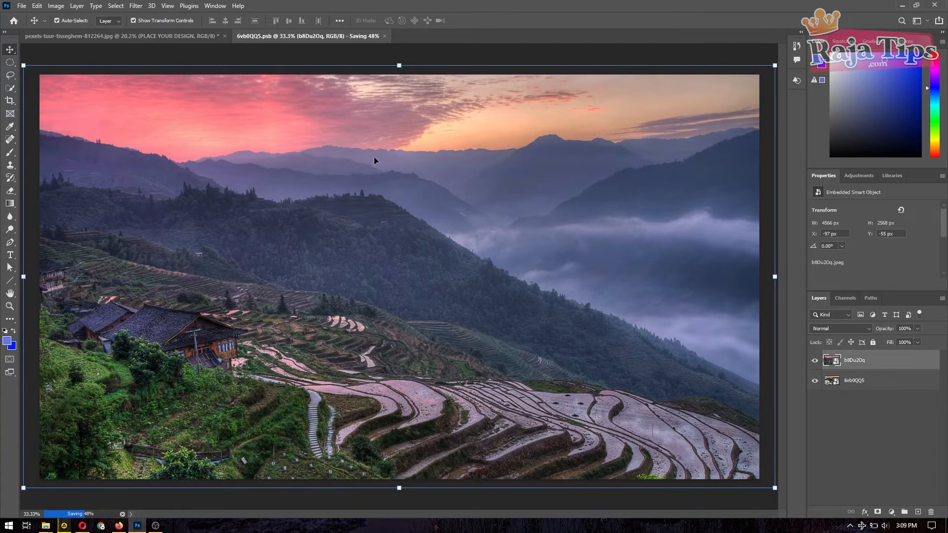
{"action": "left_click", "coordinate": [114, 35]}
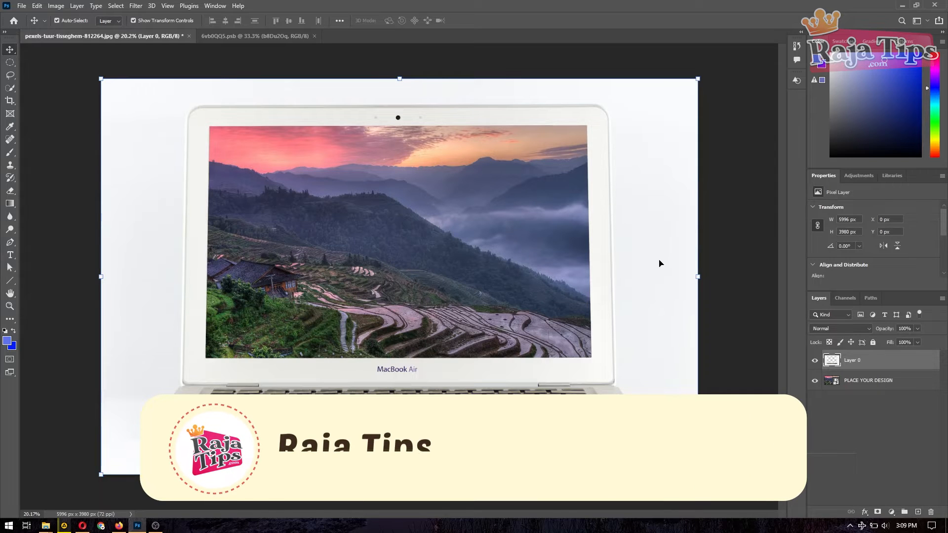
{"action": "left_click", "coordinate": [720, 246]}
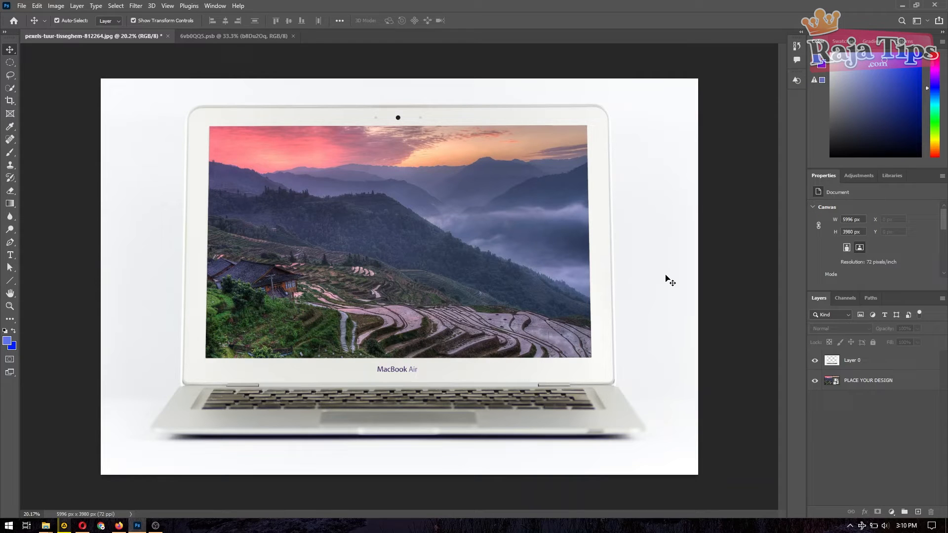
{"action": "left_click", "coordinate": [83, 526]}
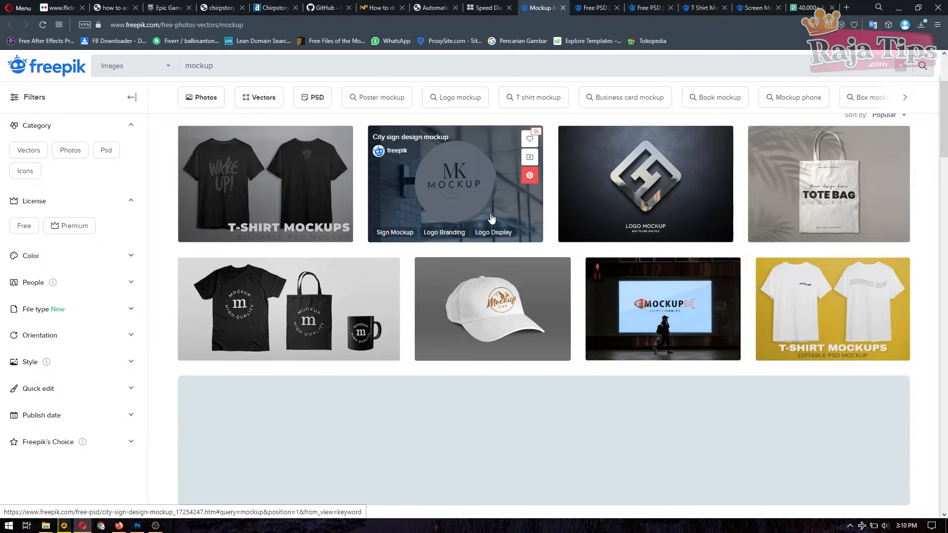
{"action": "scroll", "coordinate": [725, 265], "scroll_direction": "down", "scroll_amount": 15}
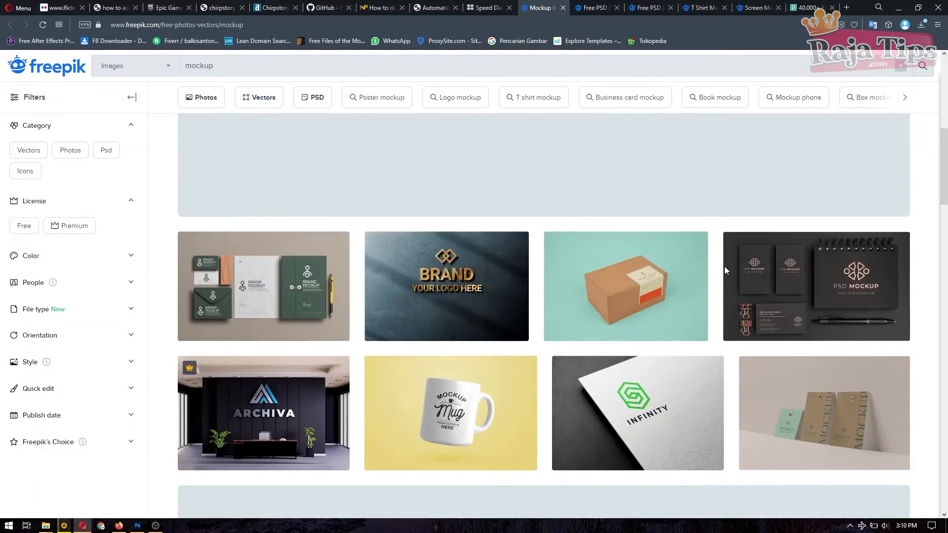
{"action": "scroll", "coordinate": [561, 317], "scroll_direction": "down", "scroll_amount": 12}
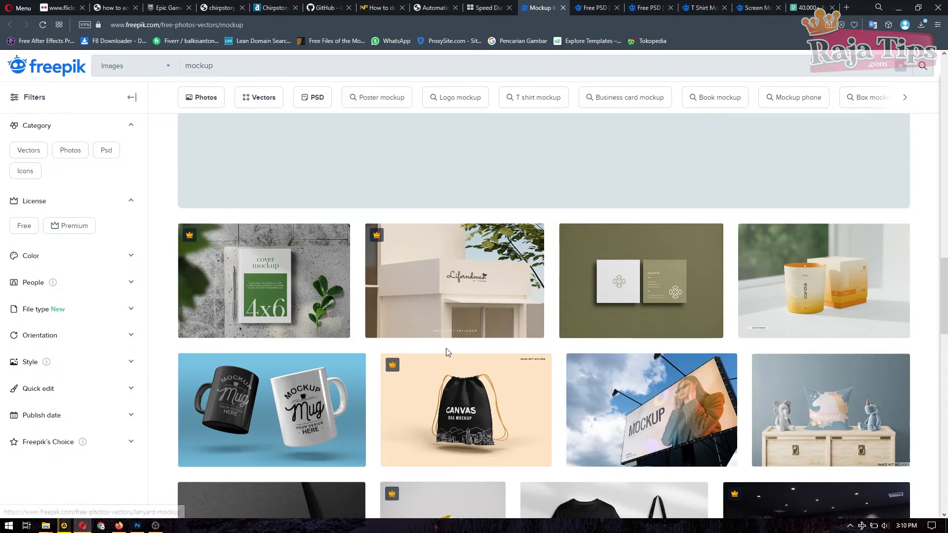
{"action": "scroll", "coordinate": [643, 377], "scroll_direction": "down", "scroll_amount": 2}
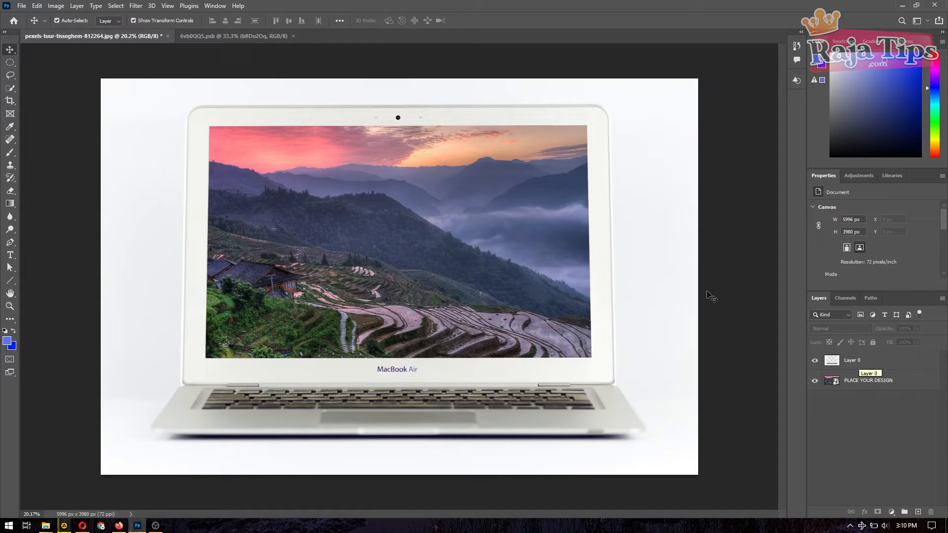
Step: Select and move the PLACE YOUR DESIGN screen image, then undo back to the original black-screen photo
{"action": "left_click", "coordinate": [869, 384]}
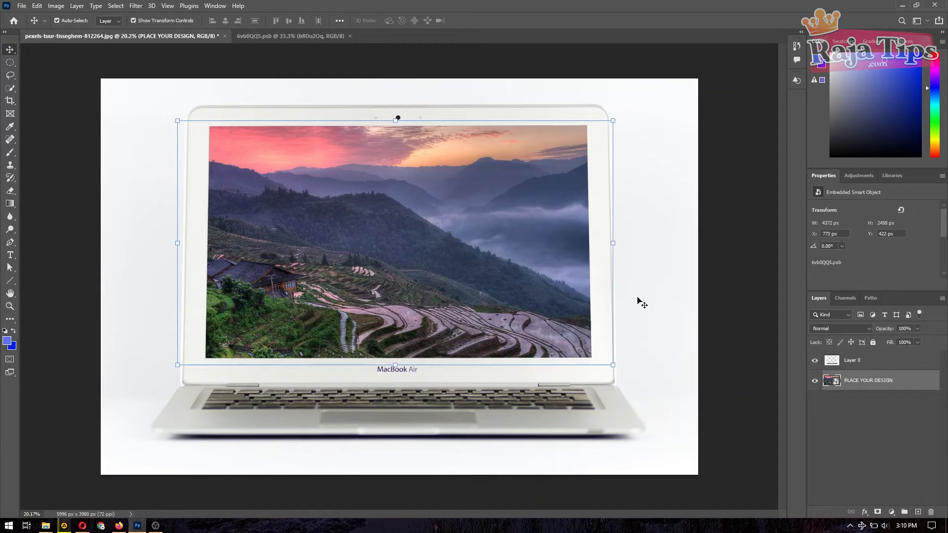
{"action": "left_click", "coordinate": [640, 302]}
{"action": "left_click", "coordinate": [523, 282]}
{"action": "left_click_drag", "start_coordinate": [431, 129], "coordinate": [353, 138]}
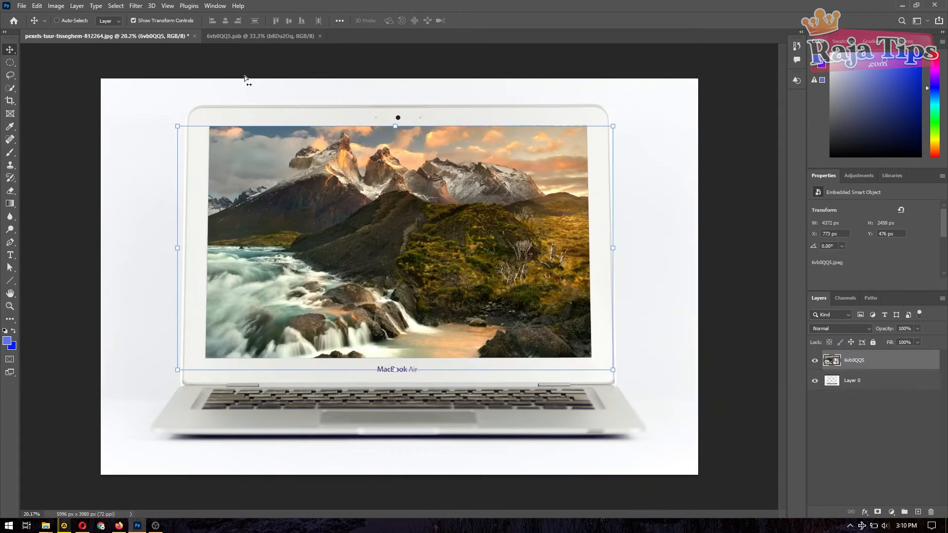
{"action": "key", "text": "ctrl+z"}
{"action": "key", "text": "ctrl+z"}
{"action": "key", "text": "ctrl+z"}
{"action": "key", "text": "ctrl+z"}
{"action": "key", "text": "ctrl+z"}
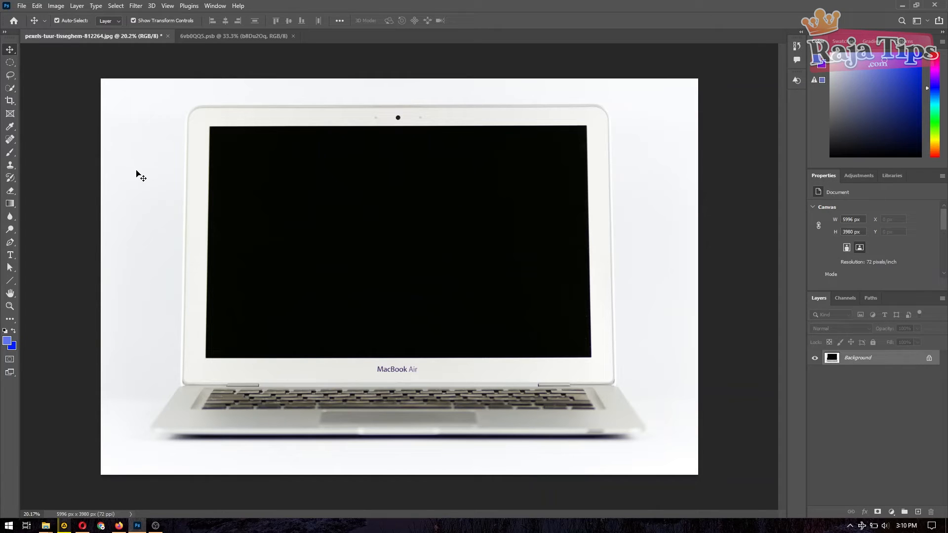
Step: Place Pen path points at the screen's top-left, bottom-left and top-right corners
{"action": "key", "text": "p"}
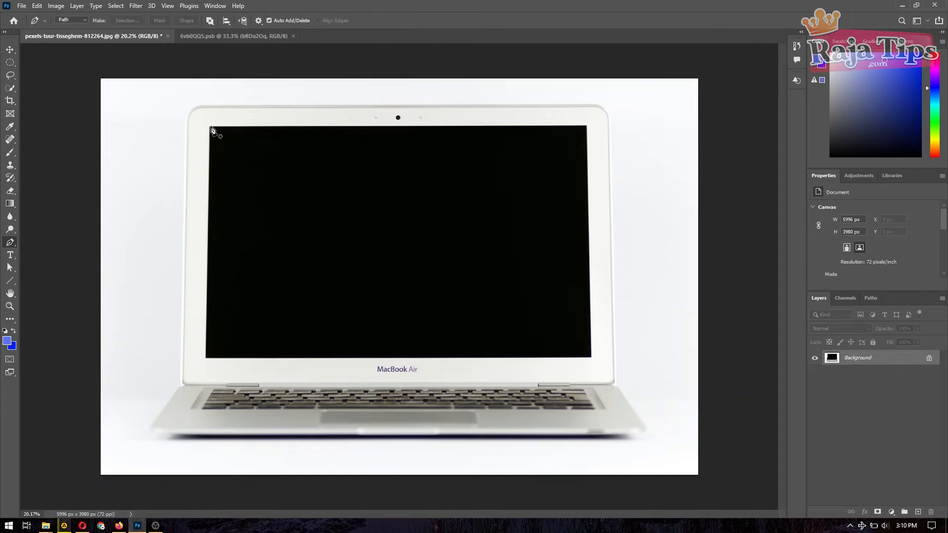
{"action": "scroll", "coordinate": [213, 130], "scroll_direction": "up", "scroll_amount": 4}
{"action": "left_click", "coordinate": [178, 104]}
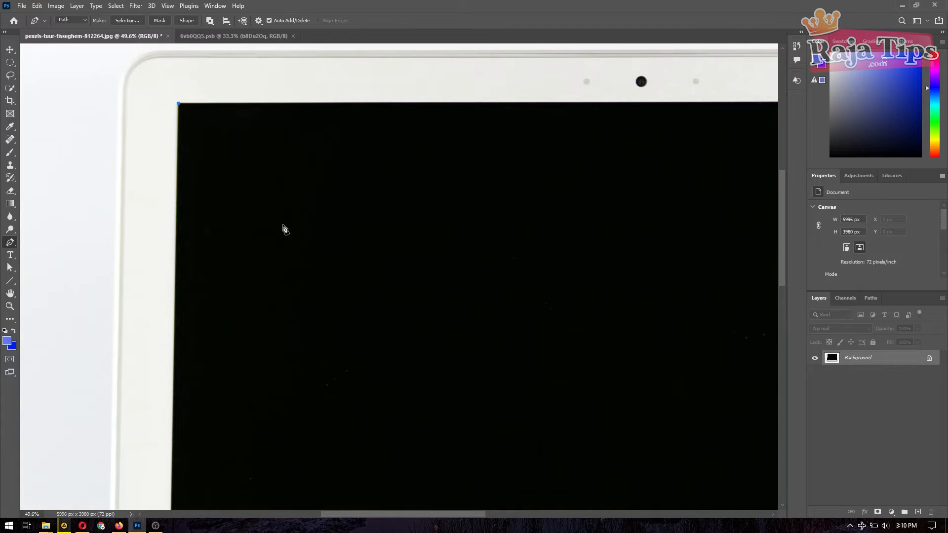
{"action": "scroll", "coordinate": [276, 277], "scroll_direction": "down", "scroll_amount": 4}
{"action": "scroll", "coordinate": [211, 360], "scroll_direction": "up", "scroll_amount": 2}
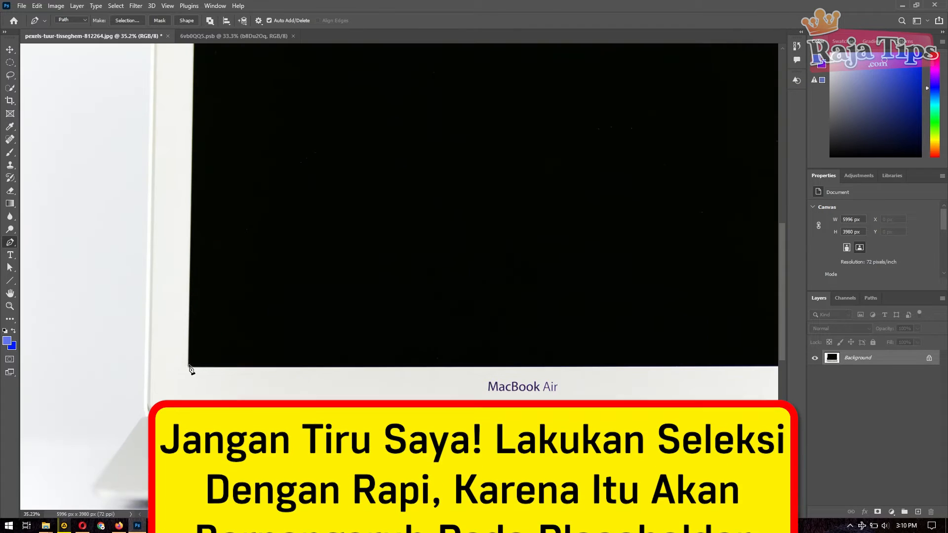
{"action": "left_click", "coordinate": [189, 370]}
{"action": "scroll", "coordinate": [190, 369], "scroll_direction": "down", "scroll_amount": 2}
{"action": "scroll", "coordinate": [568, 276], "scroll_direction": "up", "scroll_amount": 3}
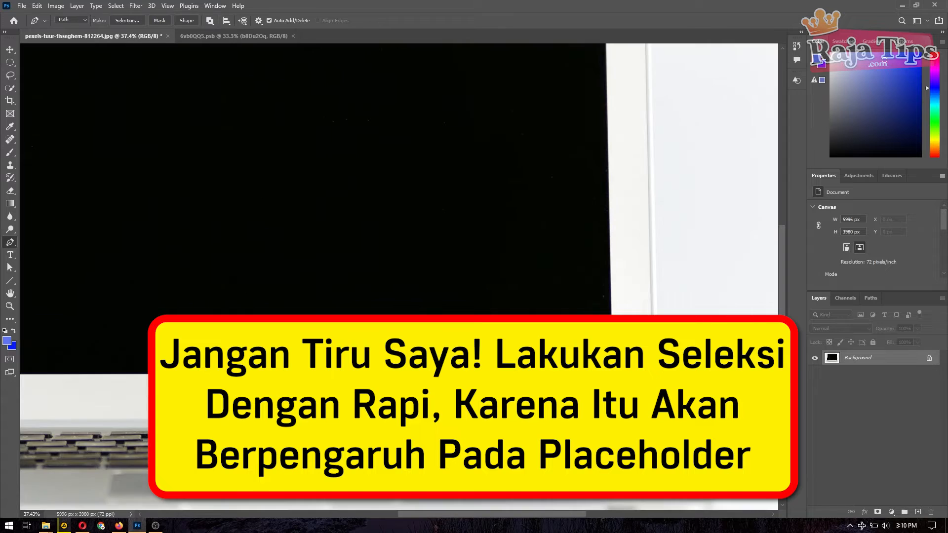
{"action": "scroll", "coordinate": [650, 264], "scroll_direction": "up", "scroll_amount": 6}
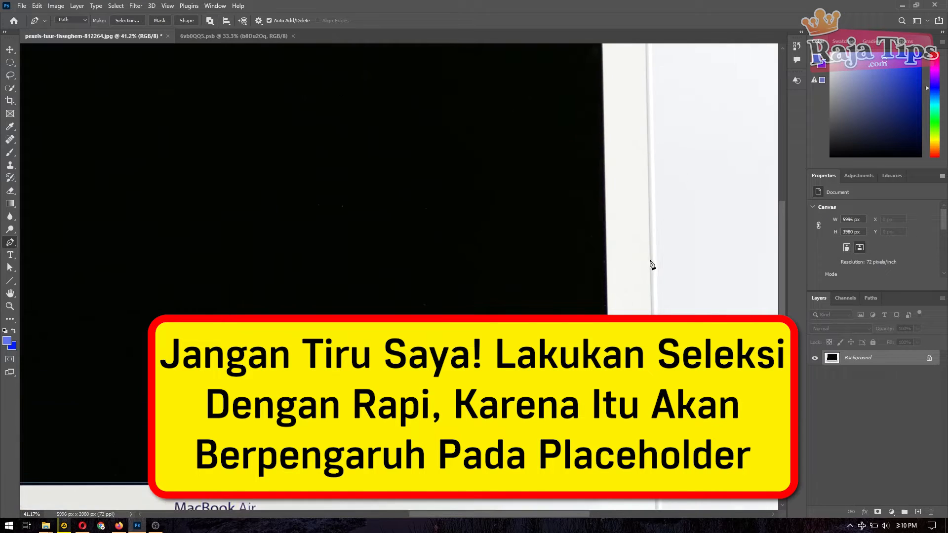
{"action": "left_click", "coordinate": [599, 130]}
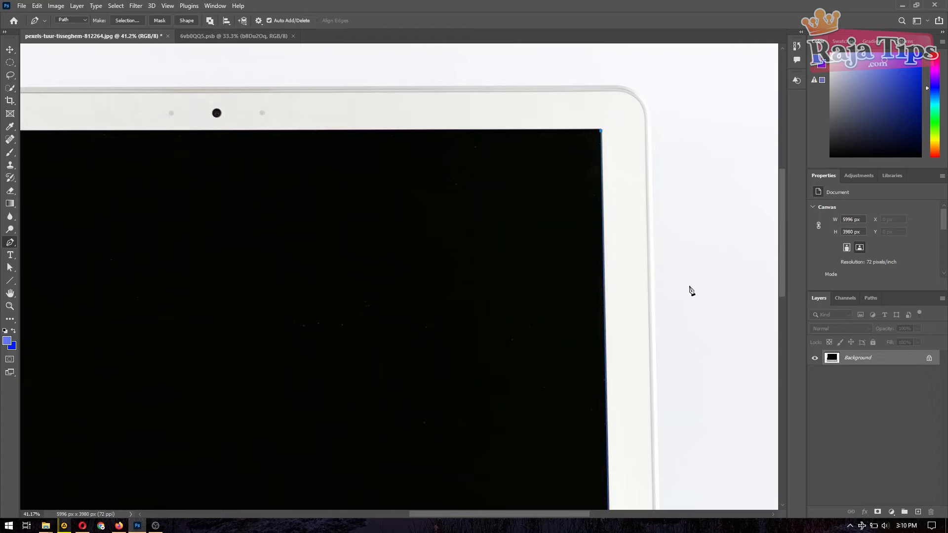
Step: Close the path around the screen and turn it into a selection with 0-pixel feather
{"action": "key", "text": "ctrl+0"}
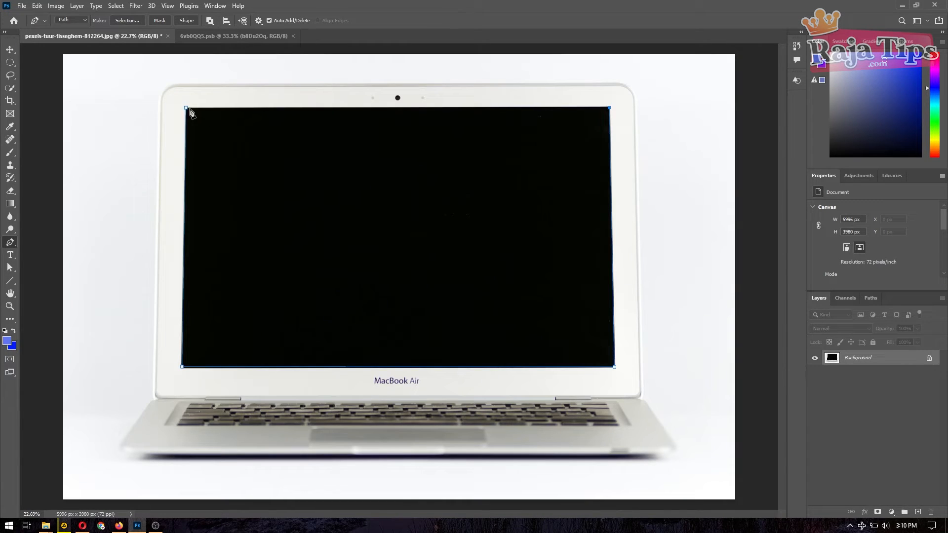
{"action": "left_click", "coordinate": [187, 108]}
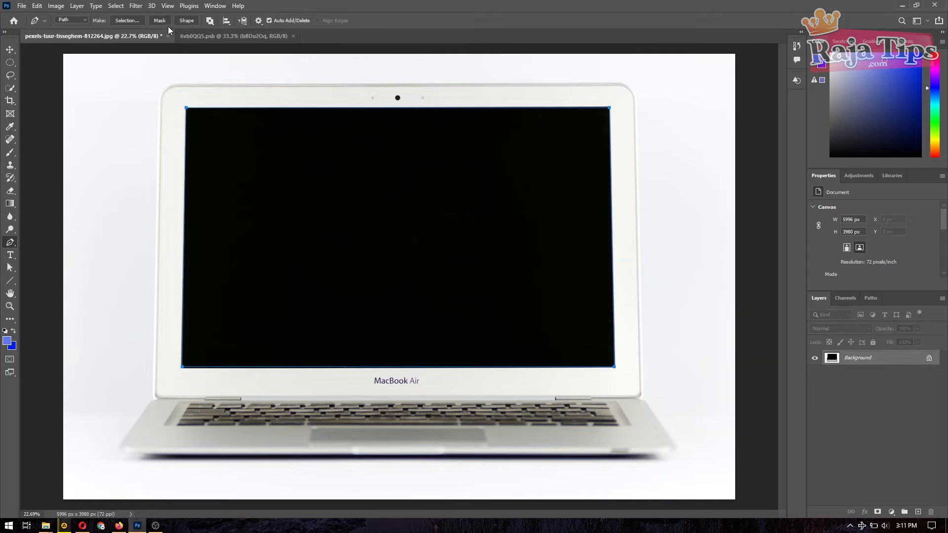
{"action": "left_click", "coordinate": [122, 22]}
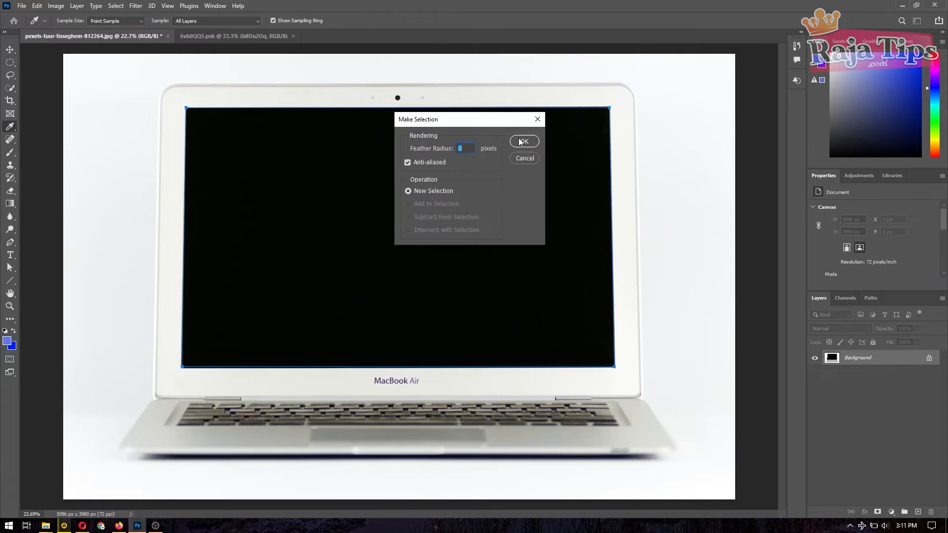
{"action": "left_click", "coordinate": [523, 141]}
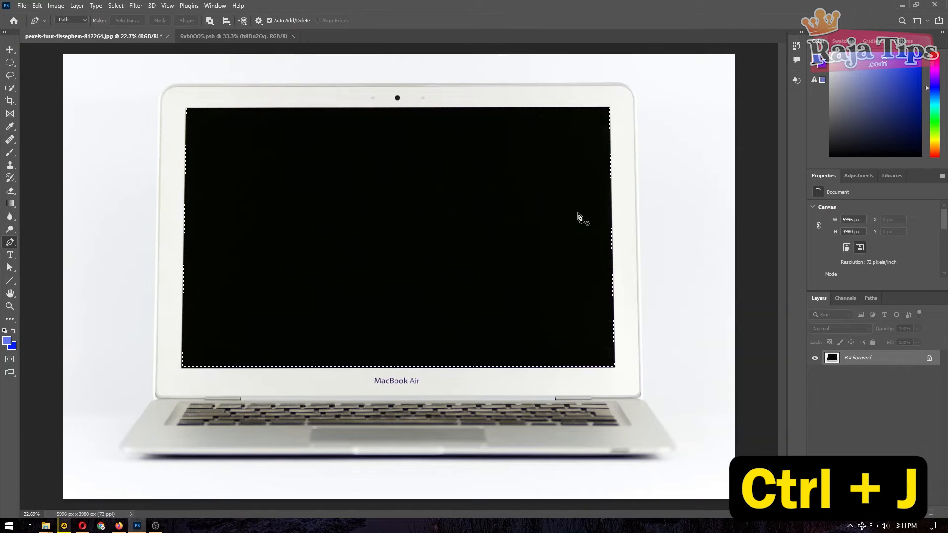
Step: Copy the screen selection to Layer 1, convert it to a smart object, and check its .psb contents
{"action": "key", "text": "ctrl+j"}
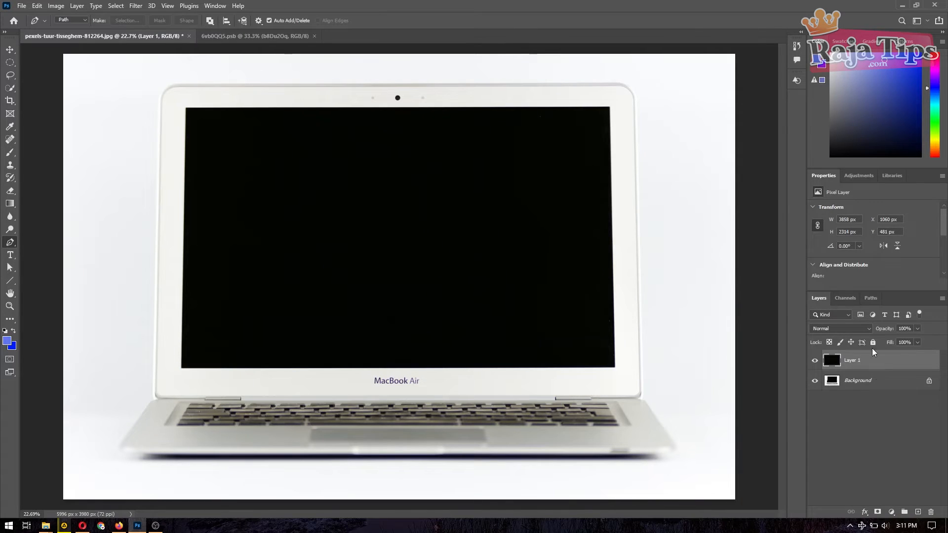
{"action": "right_click", "coordinate": [865, 365]}
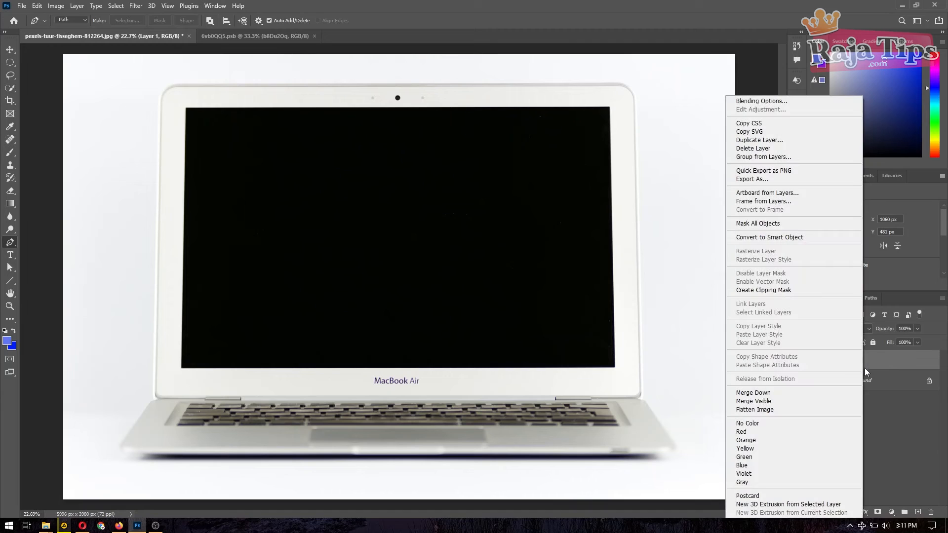
{"action": "left_click", "coordinate": [783, 237]}
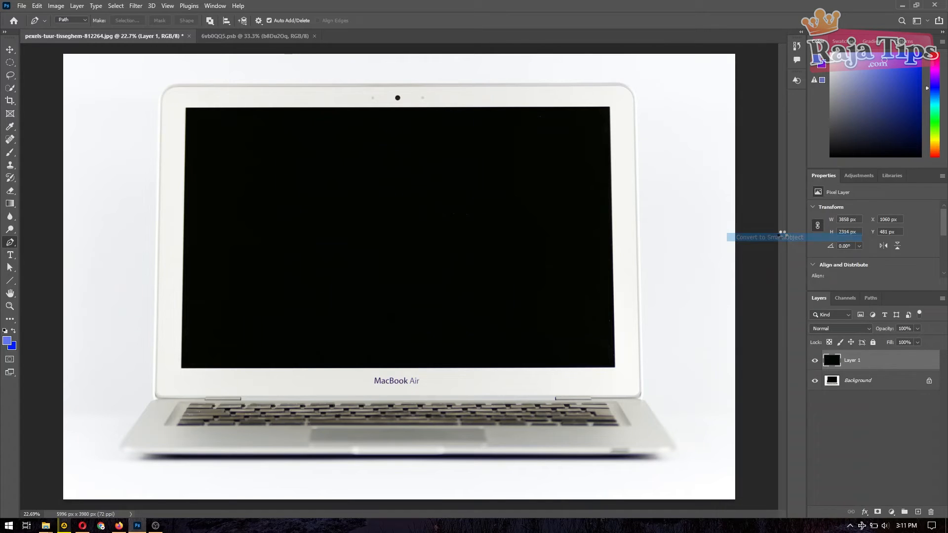
{"action": "left_click", "coordinate": [862, 439]}
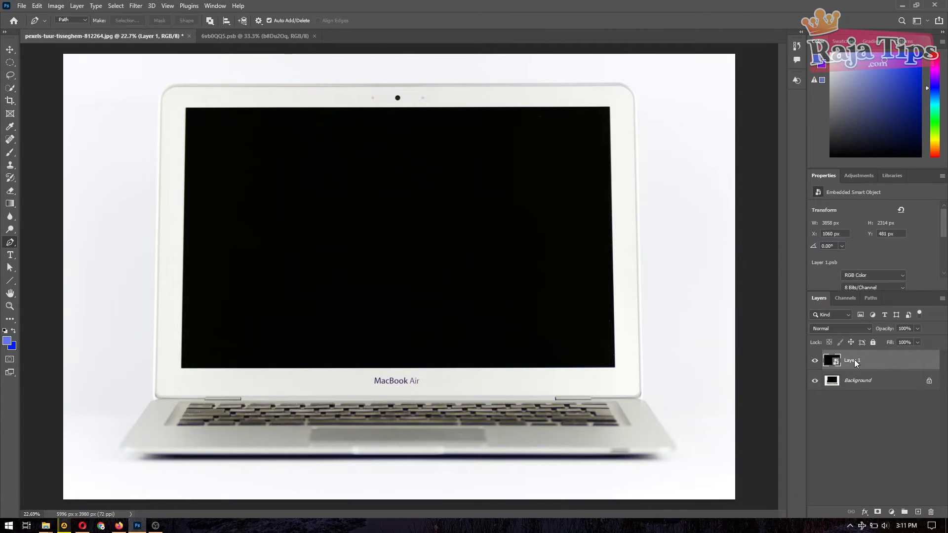
{"action": "double_click", "coordinate": [830, 362]}
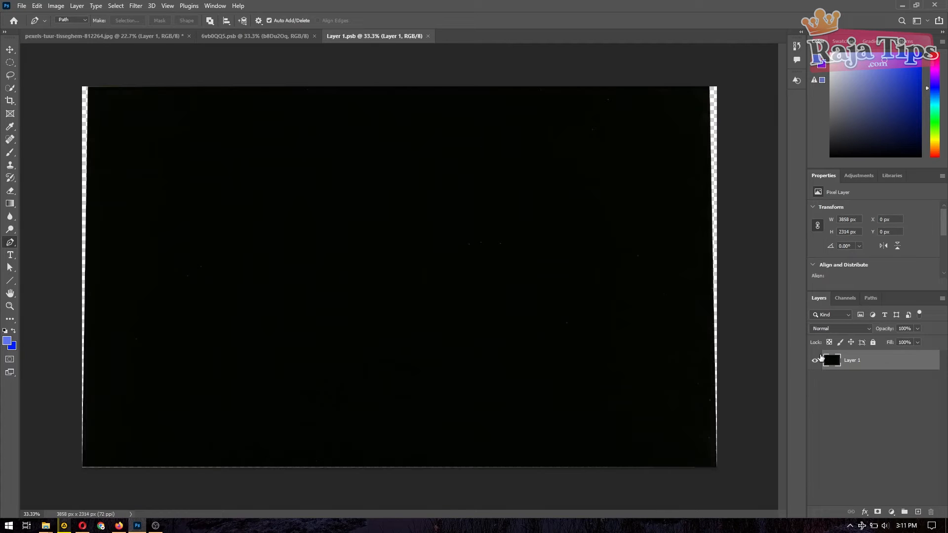
{"action": "left_click", "coordinate": [428, 38]}
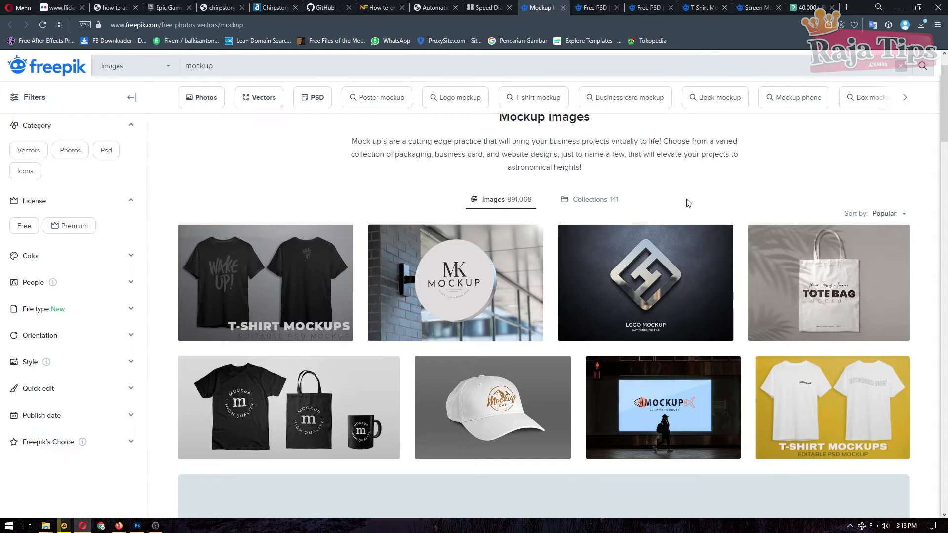
{"action": "scroll", "coordinate": [731, 198], "scroll_direction": "down", "scroll_amount": 1}
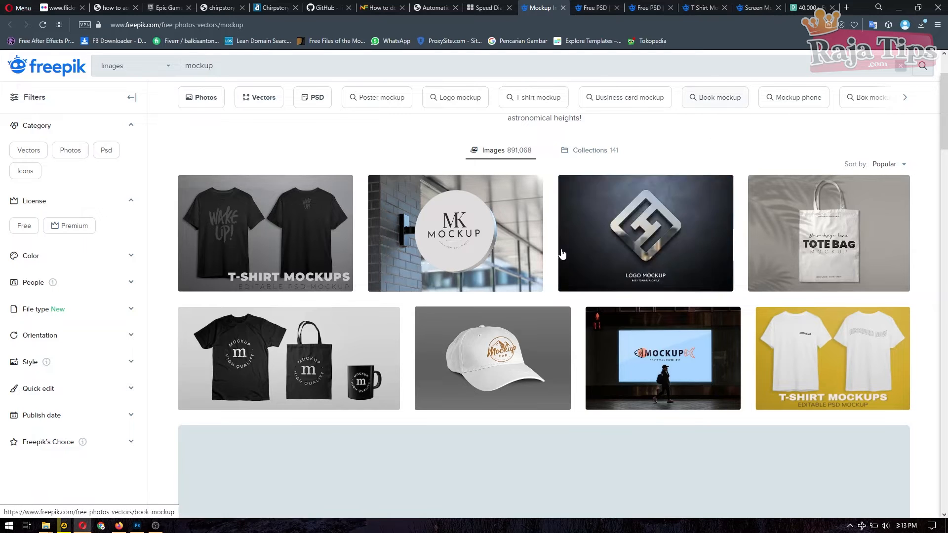
{"action": "scroll", "coordinate": [621, 252], "scroll_direction": "down", "scroll_amount": 5}
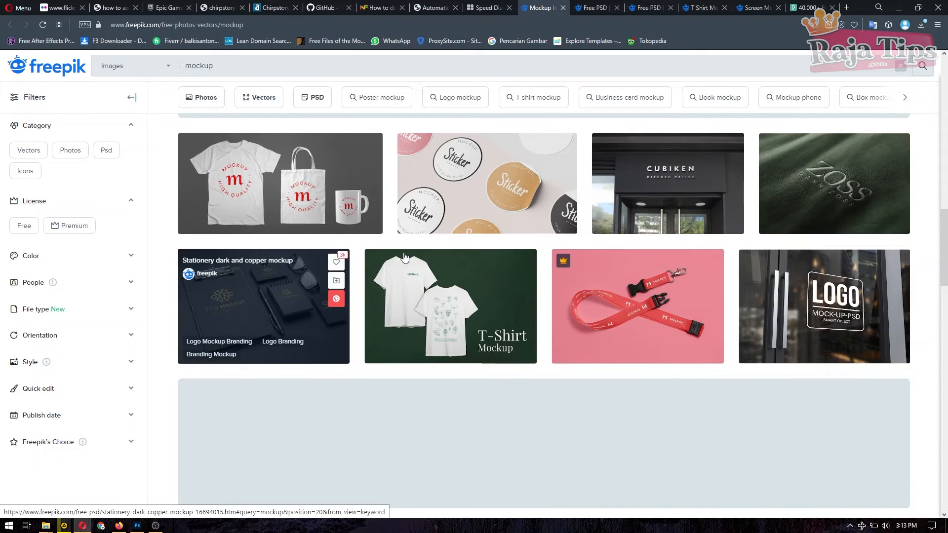
{"action": "mouse_move", "coordinate": [198, 312]}
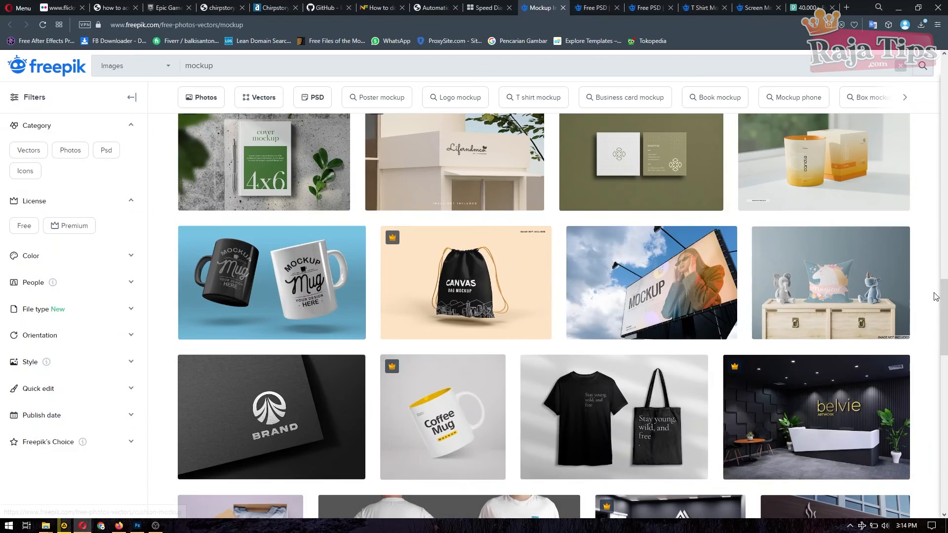
{"action": "left_click_drag", "start_coordinate": [944, 320], "coordinate": [947, 410]}
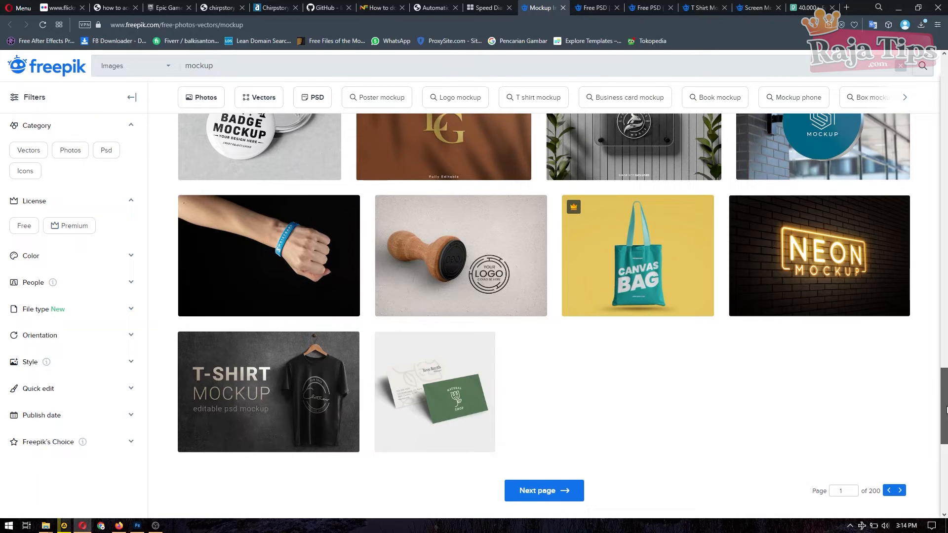
{"action": "left_click_drag", "start_coordinate": [946, 410], "coordinate": [947, 327]}
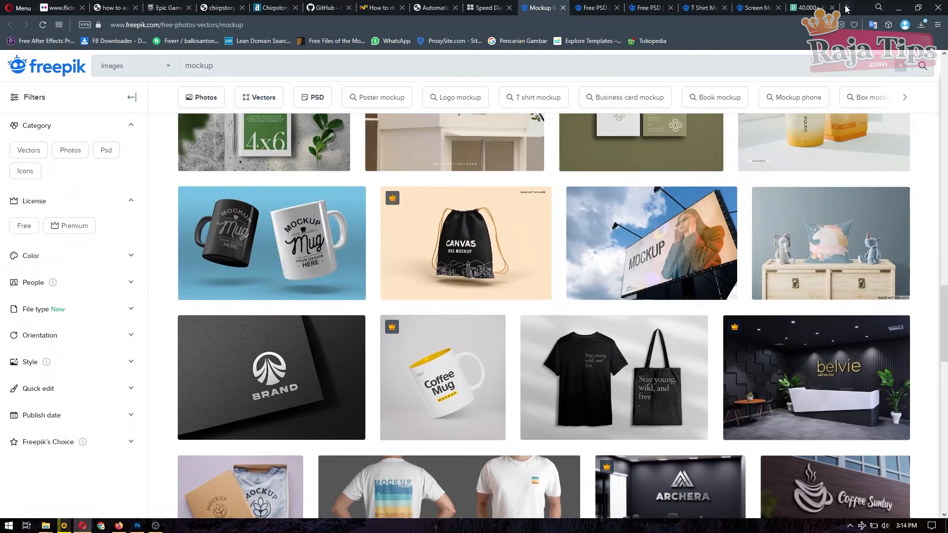
{"action": "left_click", "coordinate": [847, 8]}
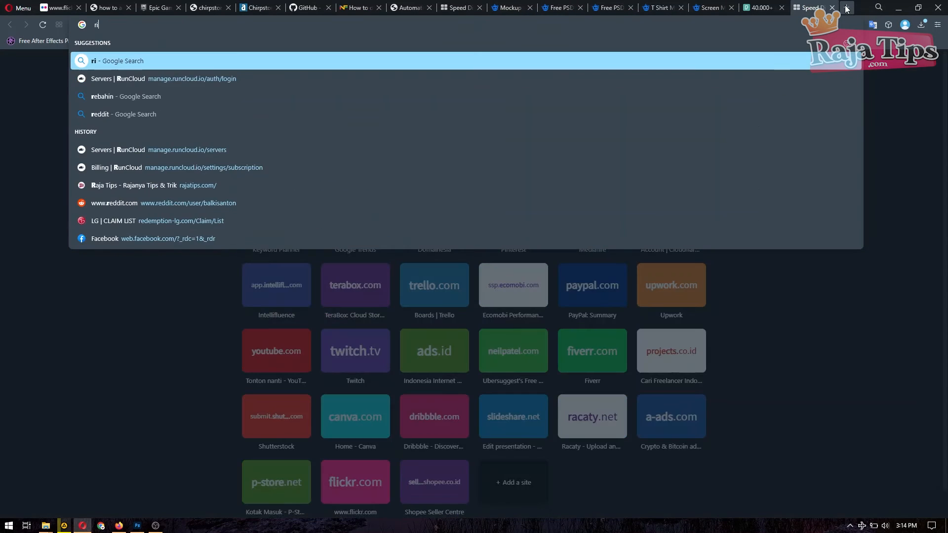
{"action": "key", "text": "Return"}
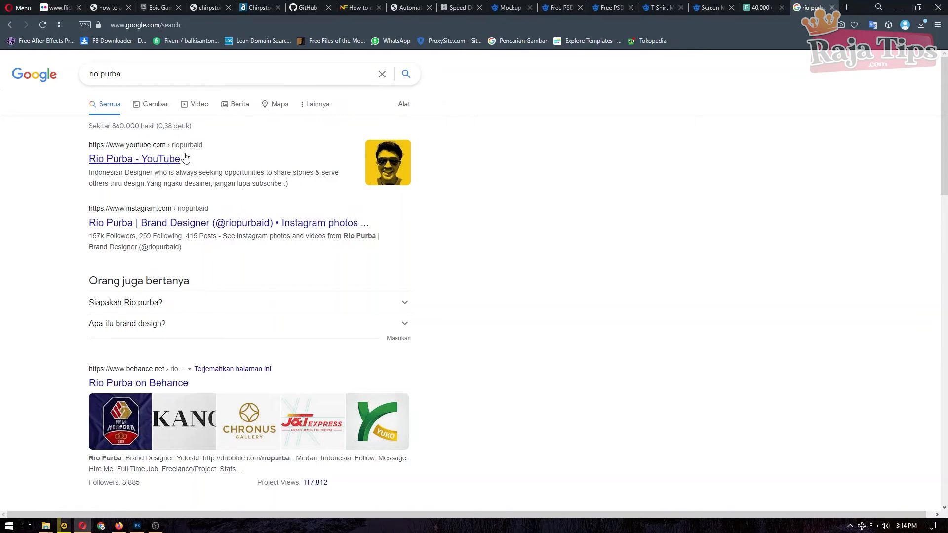
{"action": "left_click", "coordinate": [134, 159]}
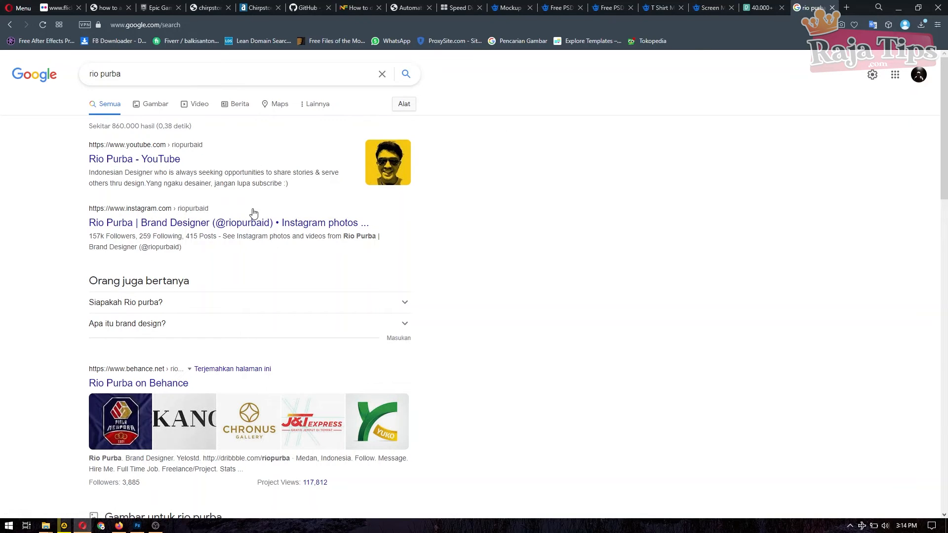
{"action": "left_click", "coordinate": [832, 8]}
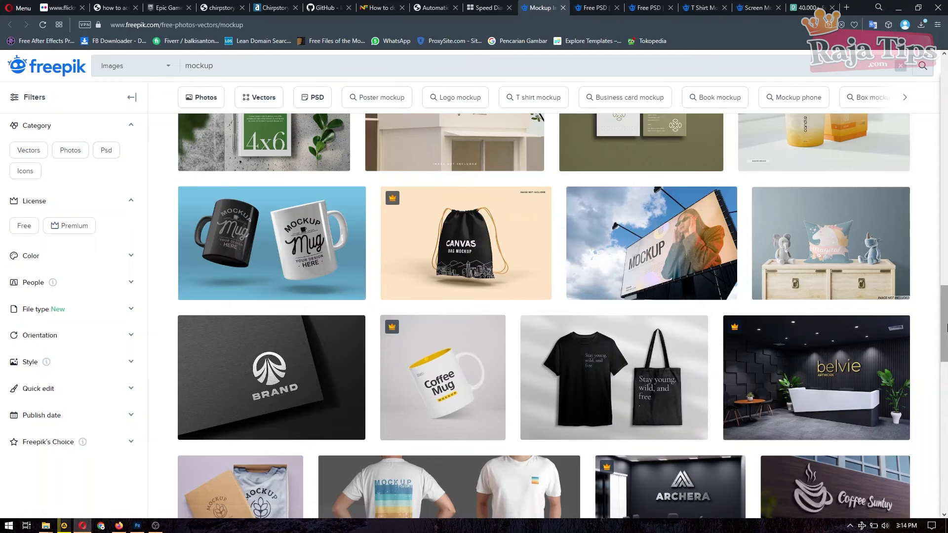
Step: Browse Freepik's Blank billboard mockup page, then launch File Explorer at This PC
{"action": "scroll", "coordinate": [922, 331], "scroll_direction": "down", "scroll_amount": 2}
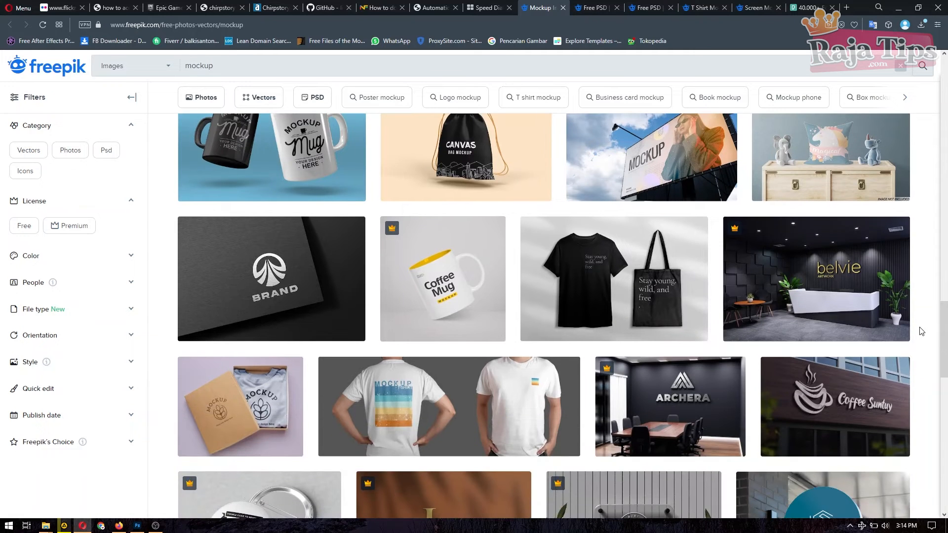
{"action": "scroll", "coordinate": [909, 316], "scroll_direction": "down", "scroll_amount": 2}
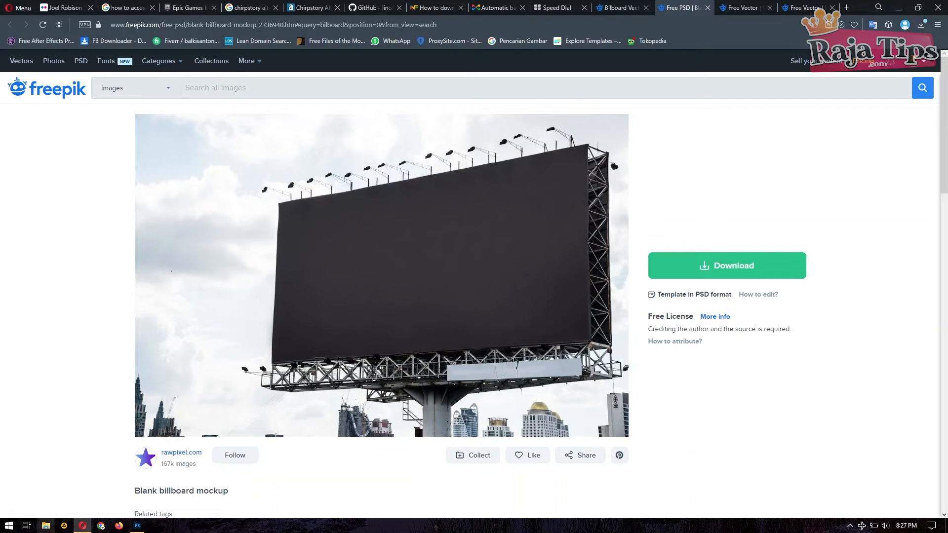
{"action": "key", "text": "super+e"}
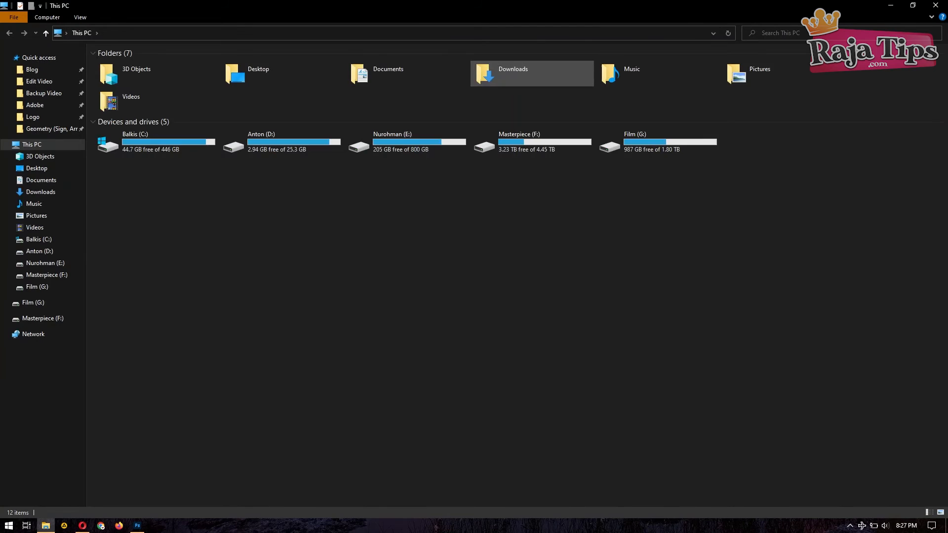
Step: Open the blank-billboard-mockup file from Downloads in Photoshop
{"action": "double_click", "coordinate": [489, 74]}
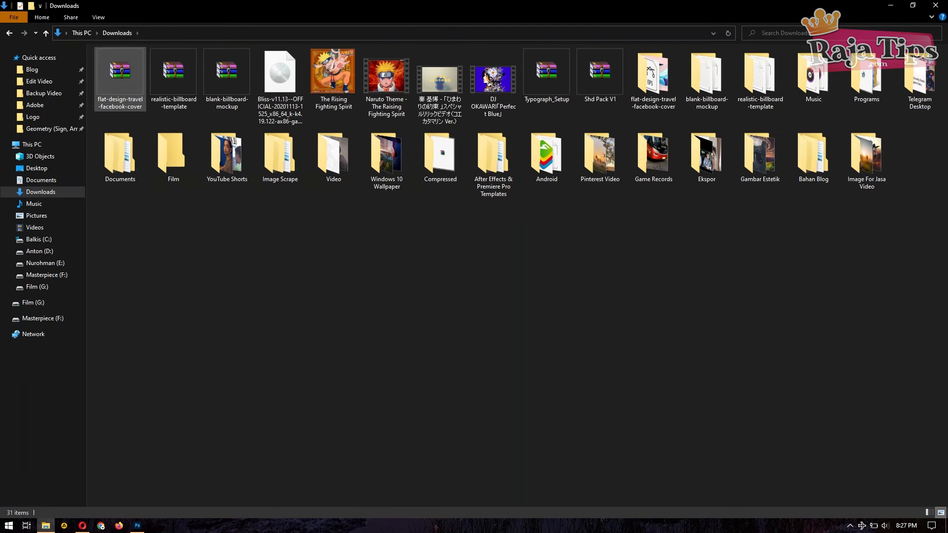
{"action": "double_click", "coordinate": [706, 79]}
{"action": "left_click_drag", "start_coordinate": [173, 74], "coordinate": [137, 525]}
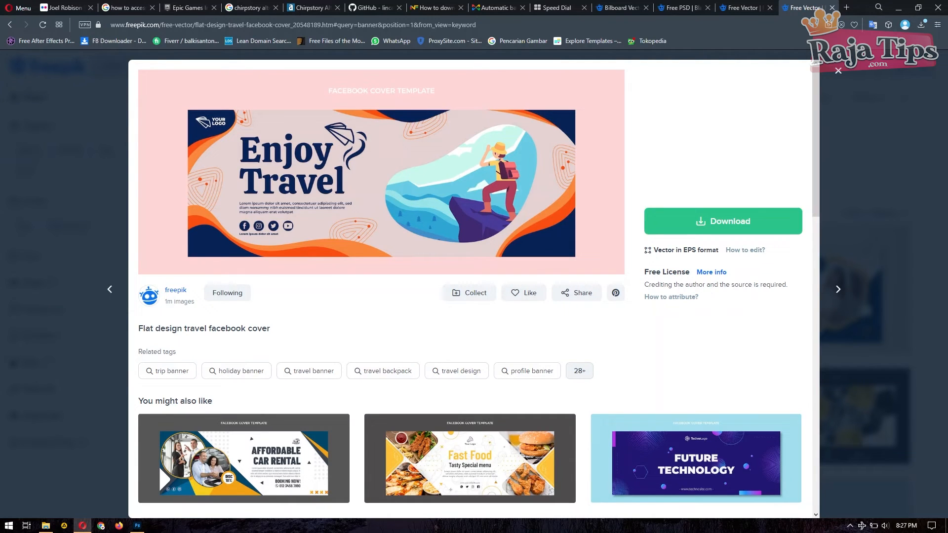
Step: Open the 6311207 Enjoy Travel banner JPG from the flat-design-travel-facebook-cover folder in Photoshop
{"action": "left_click", "coordinate": [45, 525]}
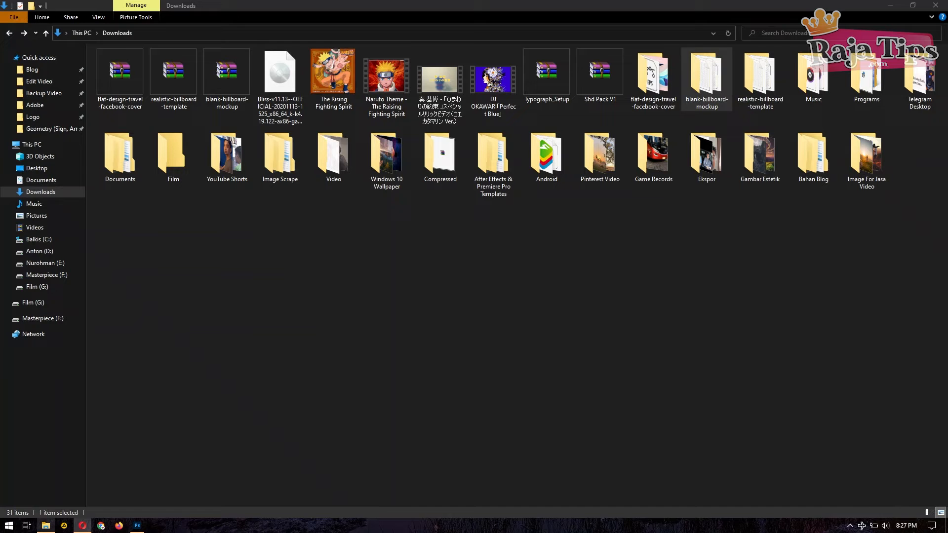
{"action": "double_click", "coordinate": [653, 79]}
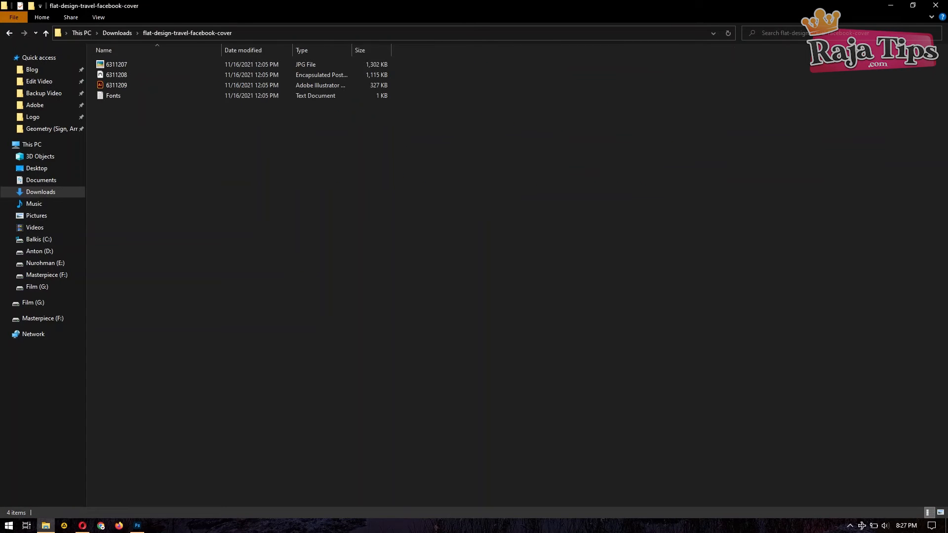
{"action": "left_click", "coordinate": [116, 65]}
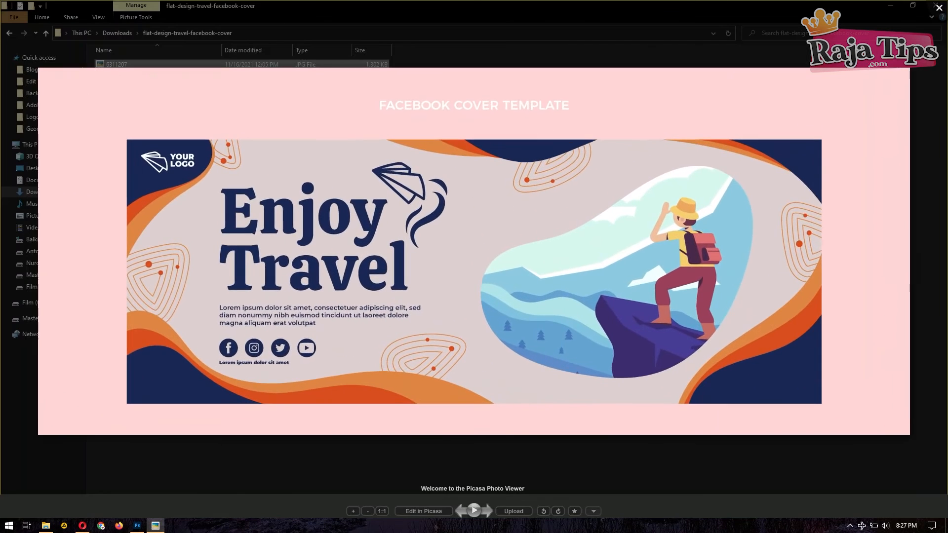
{"action": "key", "text": "Escape"}
{"action": "left_click_drag", "start_coordinate": [116, 64], "coordinate": [403, 36]}
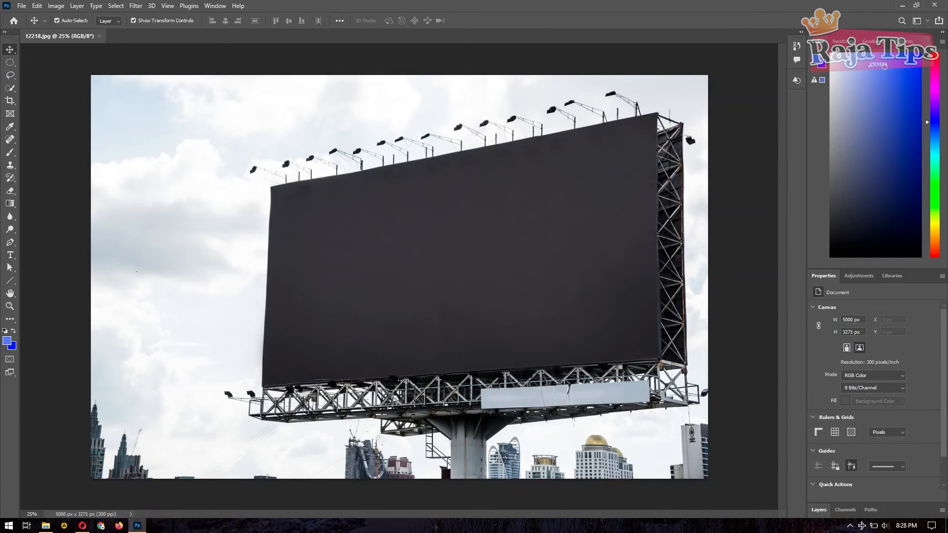
Step: Crop the Enjoy Travel banner to 3793 × 1448 pixels, removing its spare margins
{"action": "left_click", "coordinate": [9, 100]}
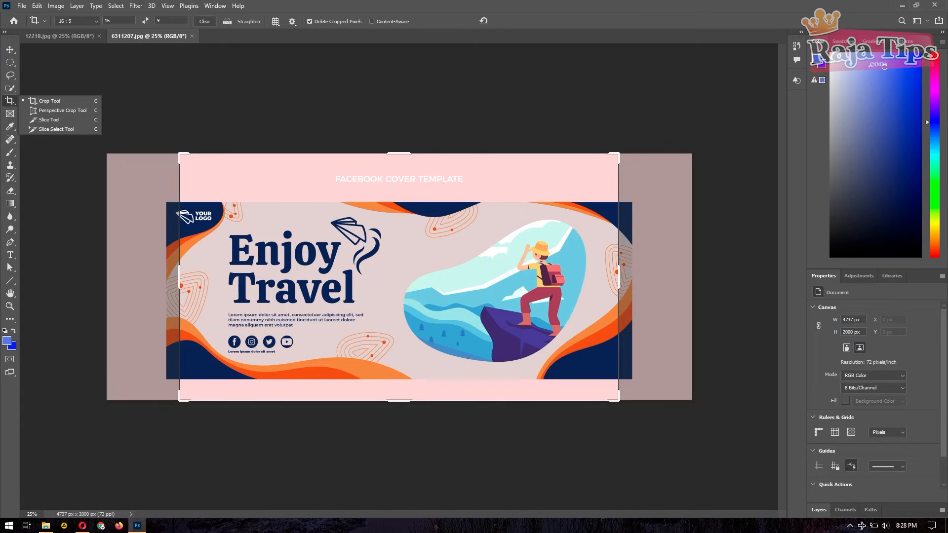
{"action": "key", "text": "Escape"}
{"action": "left_click_drag", "start_coordinate": [399, 153], "coordinate": [399, 179]}
{"action": "key", "text": "Escape"}
{"action": "left_click_drag", "start_coordinate": [107, 154], "coordinate": [135, 176]}
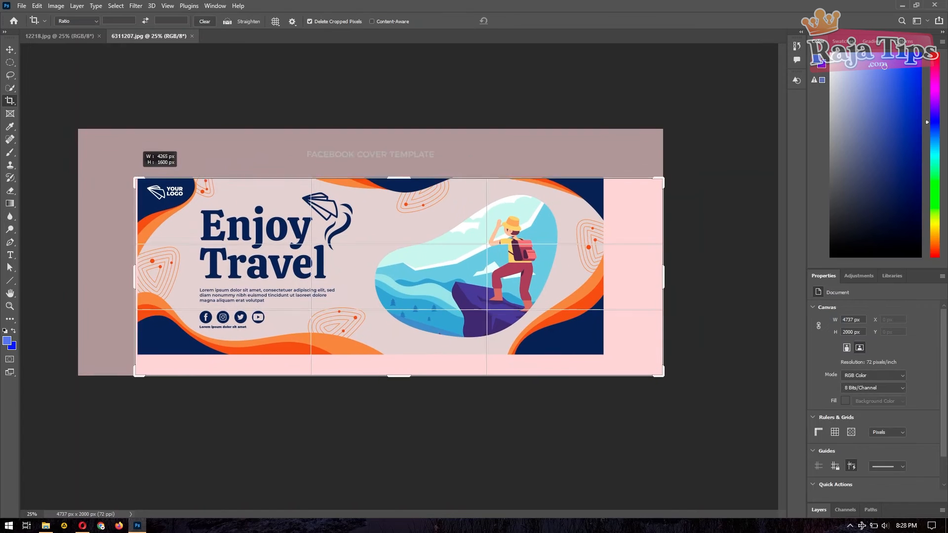
{"action": "left_click_drag", "start_coordinate": [663, 377], "coordinate": [633, 364]}
{"action": "key", "text": "Return"}
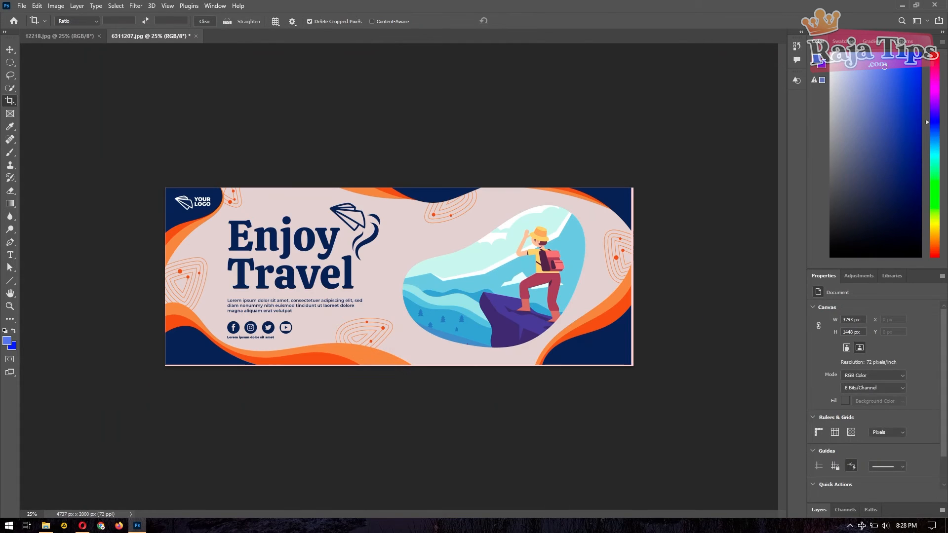
Step: Select the whole banner with the Rectangular Marquee, copy it, and switch to 12218.jpg
{"action": "key", "text": "v"}
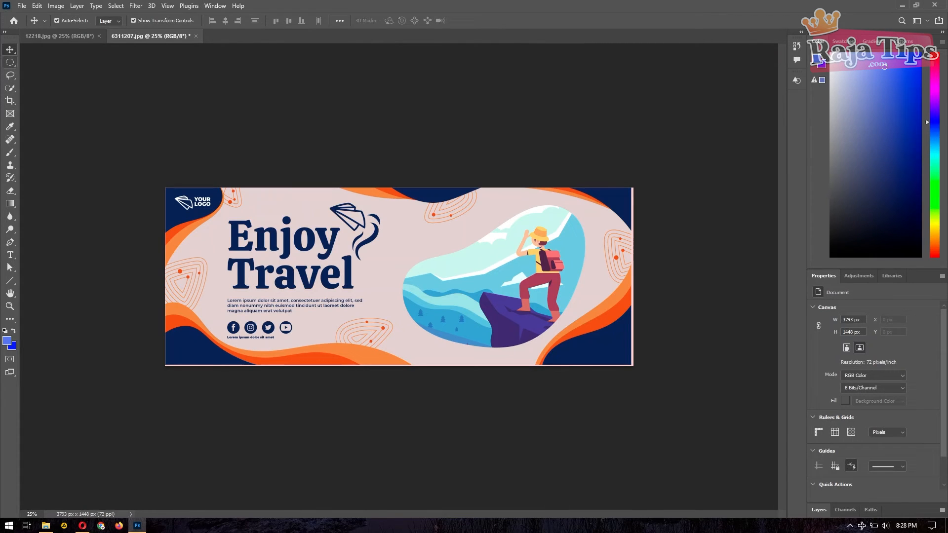
{"action": "left_click", "coordinate": [10, 63]}
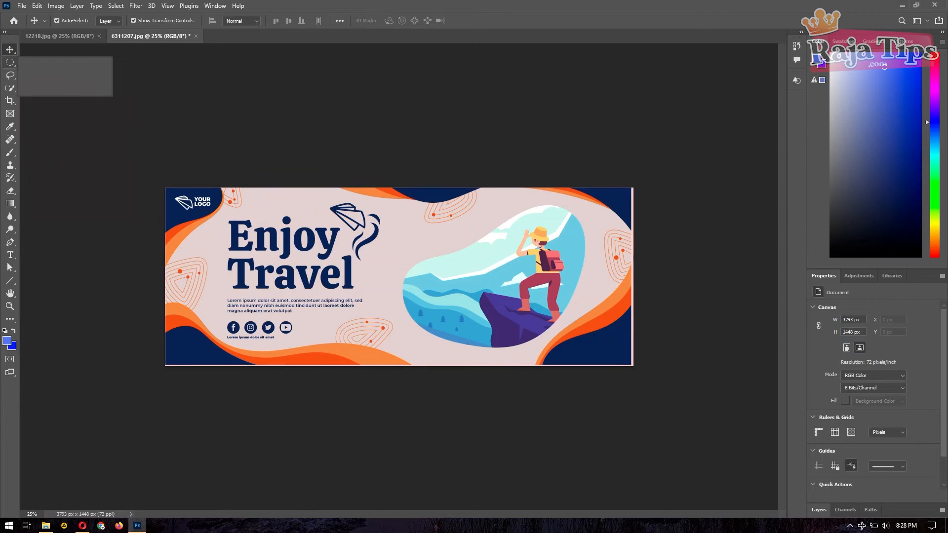
{"action": "left_click", "coordinate": [10, 62]}
{"action": "right_click", "coordinate": [10, 62]}
{"action": "left_click", "coordinate": [47, 62]}
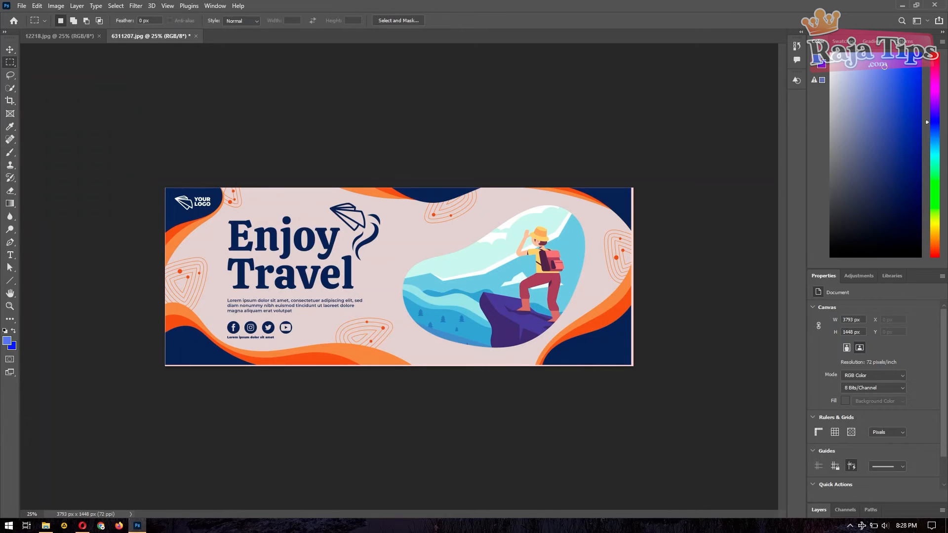
{"action": "left_click_drag", "start_coordinate": [162, 185], "coordinate": [652, 384]}
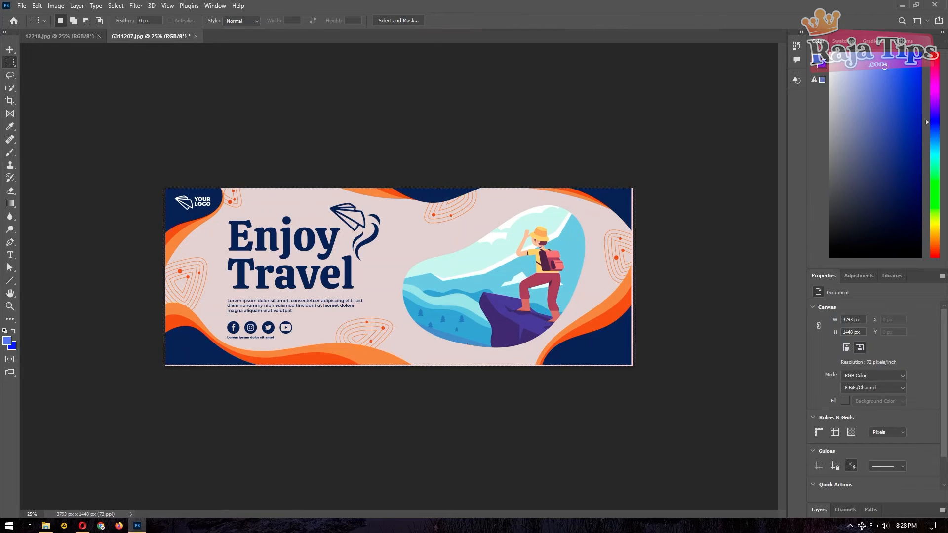
{"action": "key", "text": "ctrl+c"}
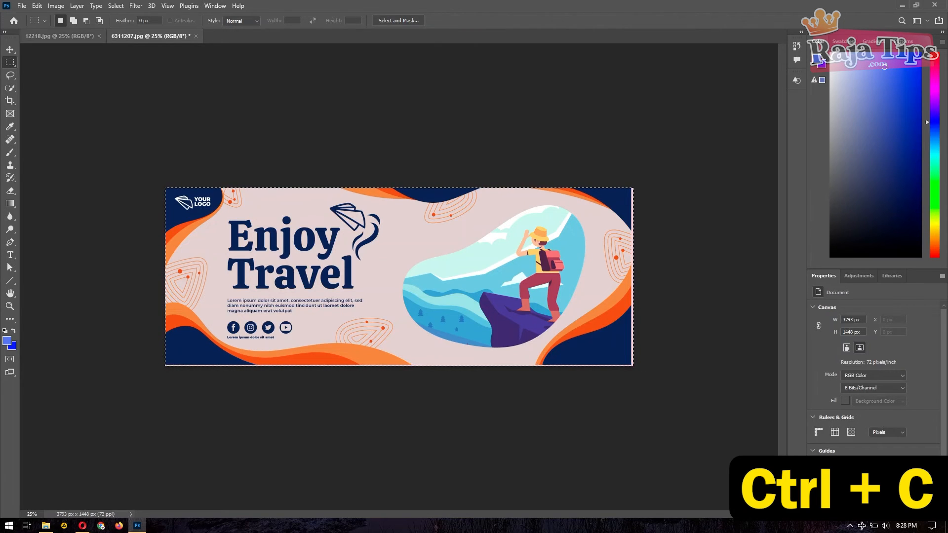
{"action": "key", "text": "ctrl+Tab"}
{"action": "key", "text": "v"}
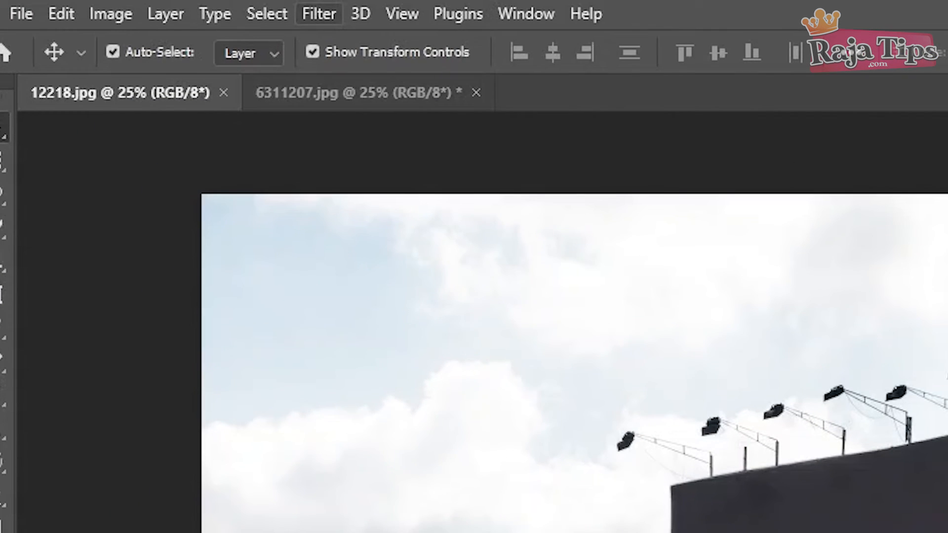
Step: In Vanishing Point, create a perspective plane on the billboard's four front corners
{"action": "left_click", "coordinate": [135, 6]}
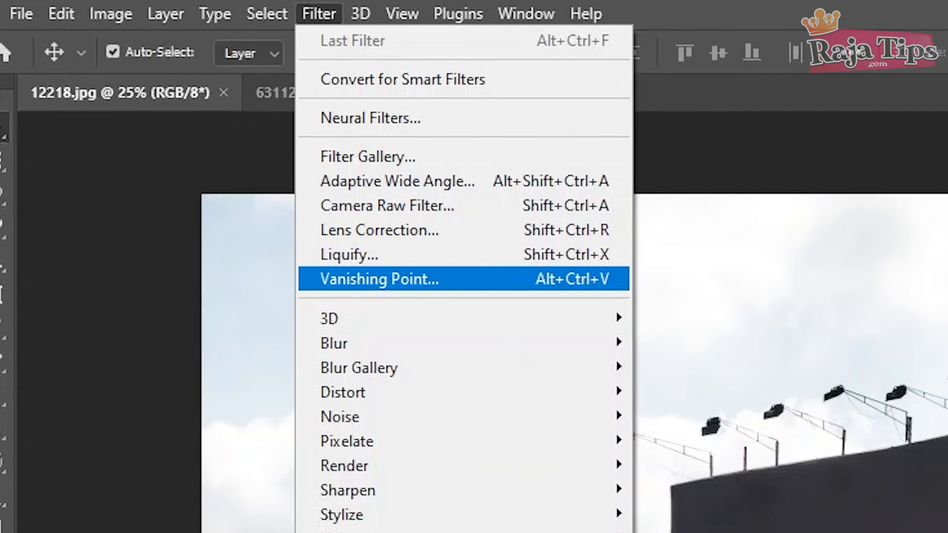
{"action": "left_click", "coordinate": [379, 279]}
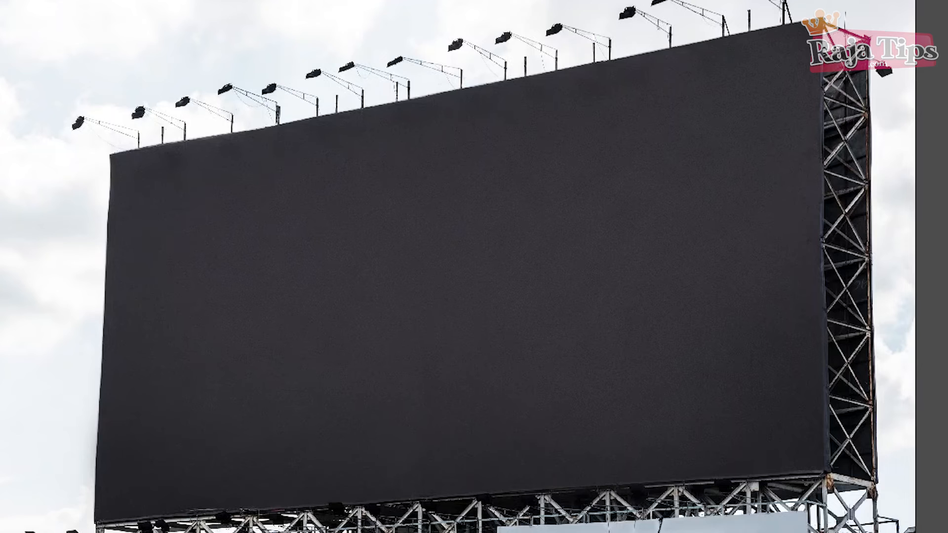
{"action": "left_click", "coordinate": [109, 154]}
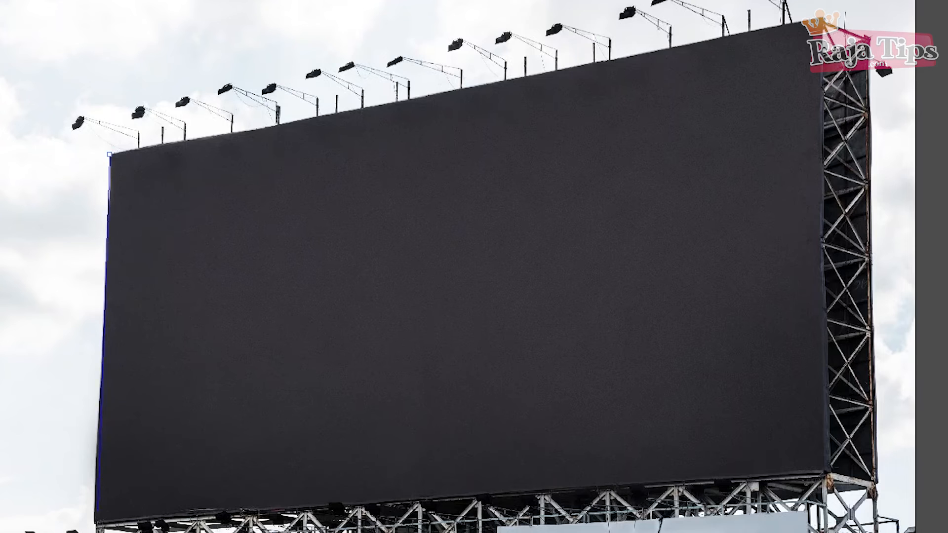
{"action": "left_click", "coordinate": [94, 519]}
{"action": "left_click", "coordinate": [826, 473]}
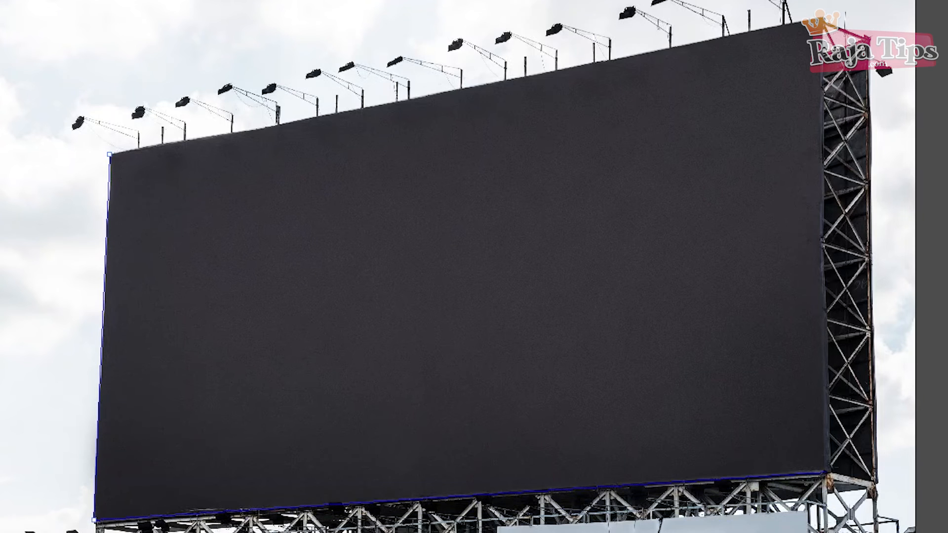
{"action": "left_click", "coordinate": [820, 23]}
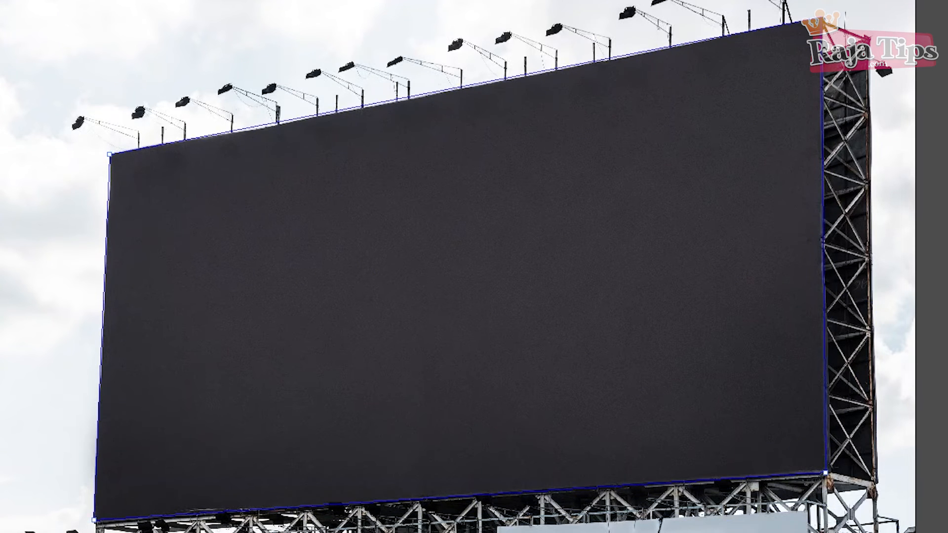
{"action": "left_click", "coordinate": [822, 16]}
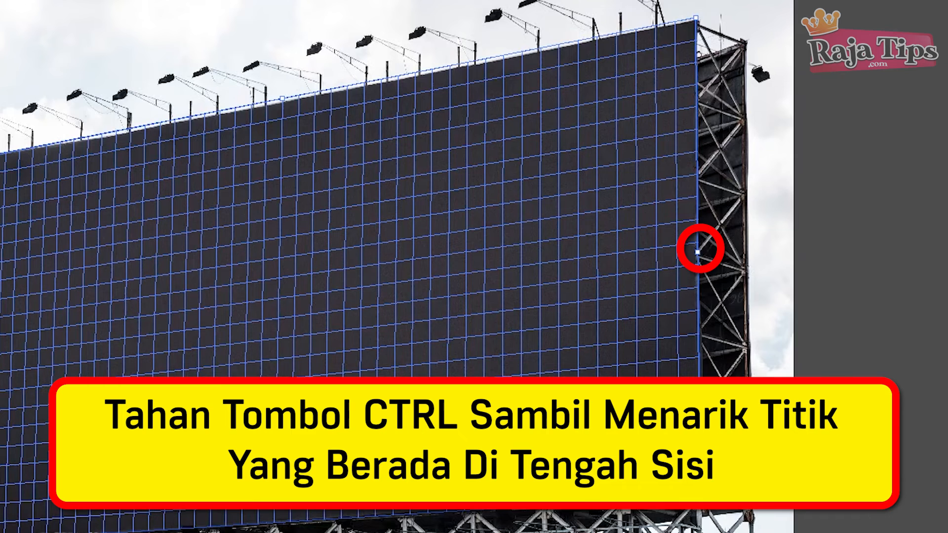
Step: Extend a side plane along the billboard's frame and reselect the front plane
{"action": "left_click_drag", "start_coordinate": [698, 252], "coordinate": [757, 272]}
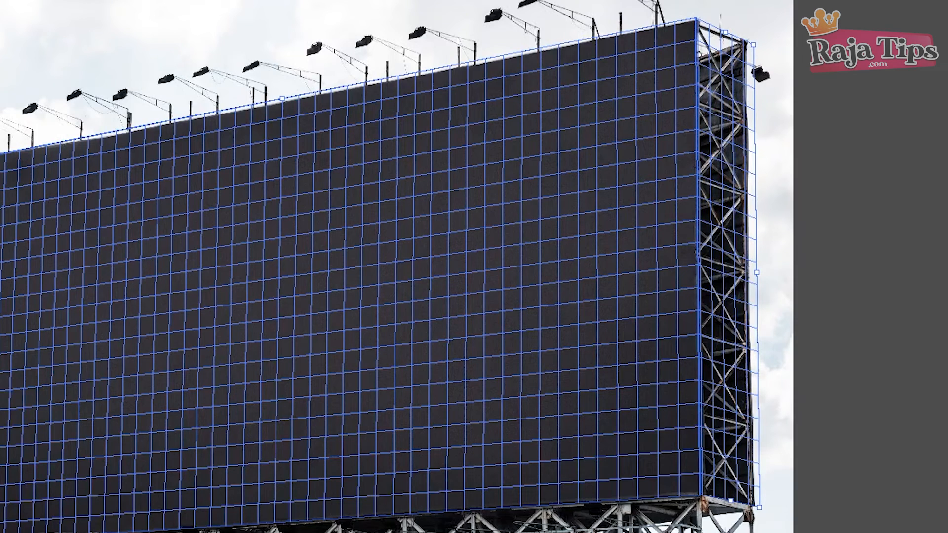
{"action": "left_click_drag", "start_coordinate": [757, 273], "coordinate": [756, 273]}
{"action": "left_click", "coordinate": [549, 257]}
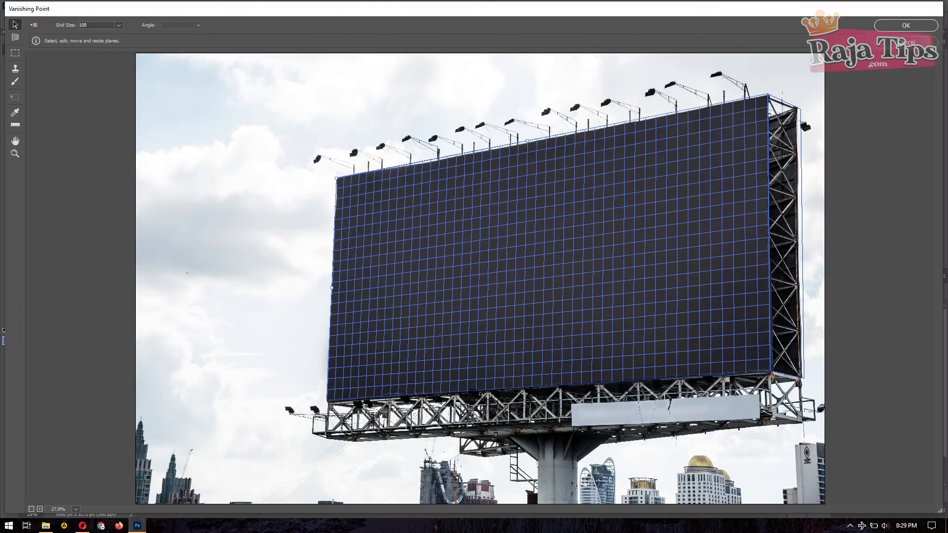
Step: Paste the Enjoy Travel banner onto the front plane, scale it to cover the board, and apply
{"action": "key", "text": "ctrl+v"}
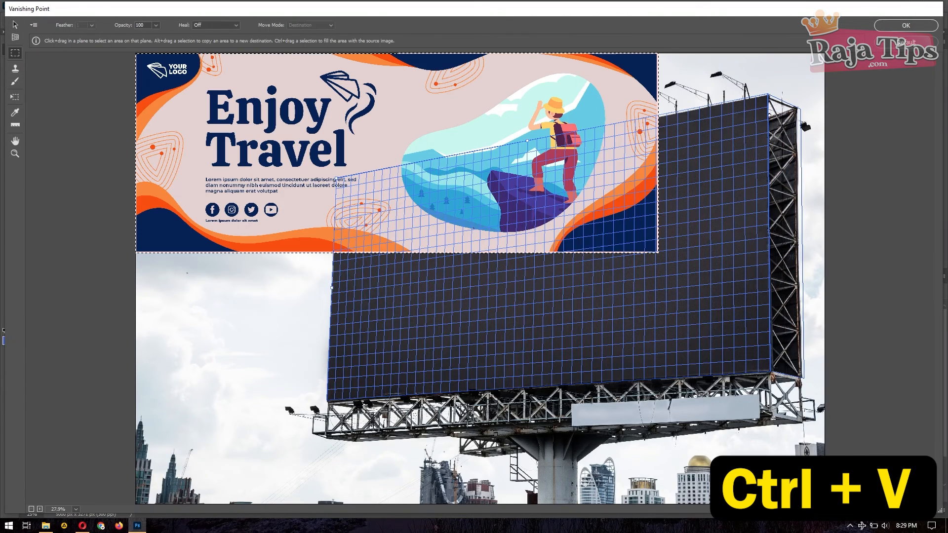
{"action": "left_click_drag", "start_coordinate": [473, 228], "coordinate": [607, 339]}
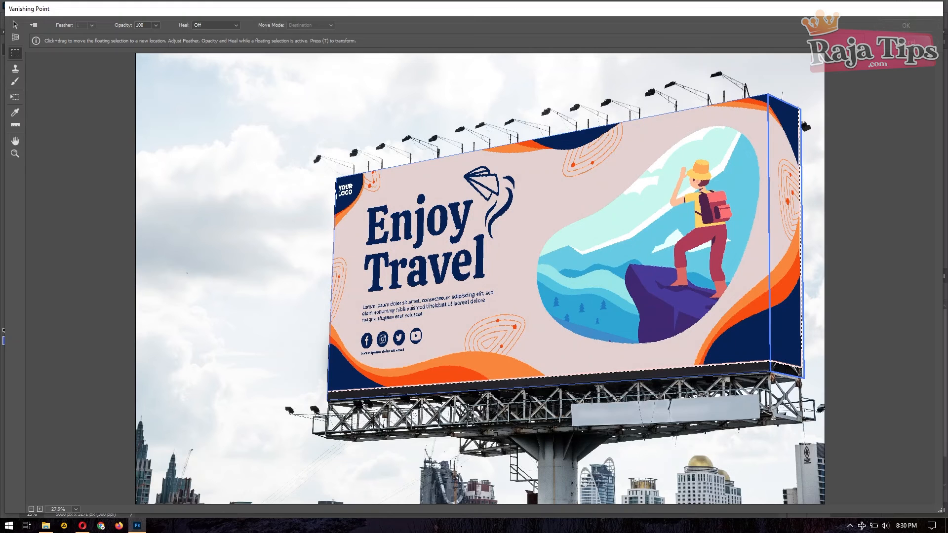
{"action": "left_click_drag", "start_coordinate": [642, 247], "coordinate": [543, 267]}
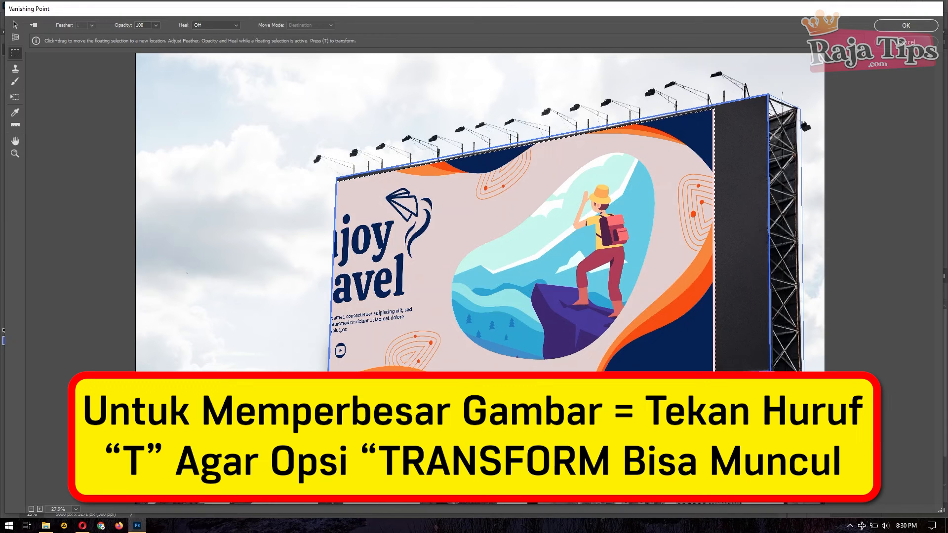
{"action": "key", "text": "t"}
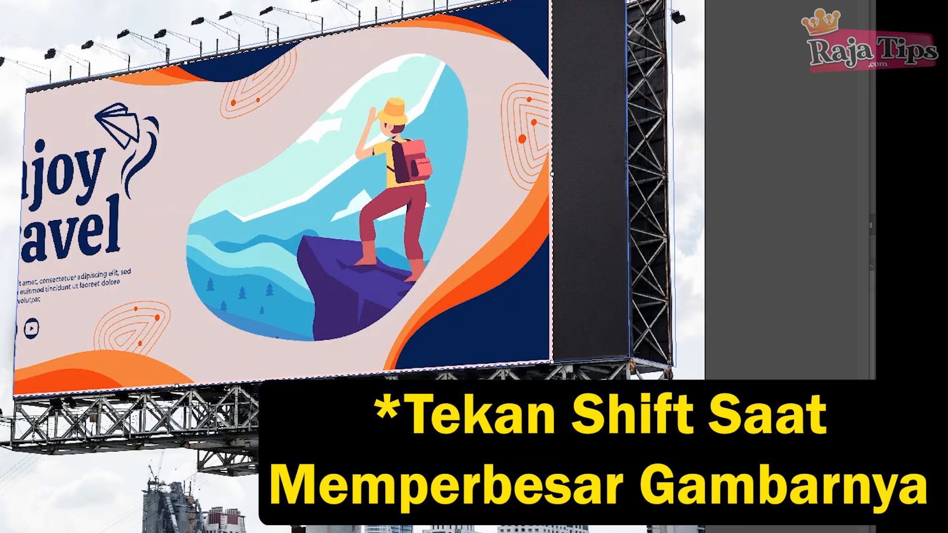
{"action": "left_click_drag", "start_coordinate": [346, 222], "coordinate": [266, 164]}
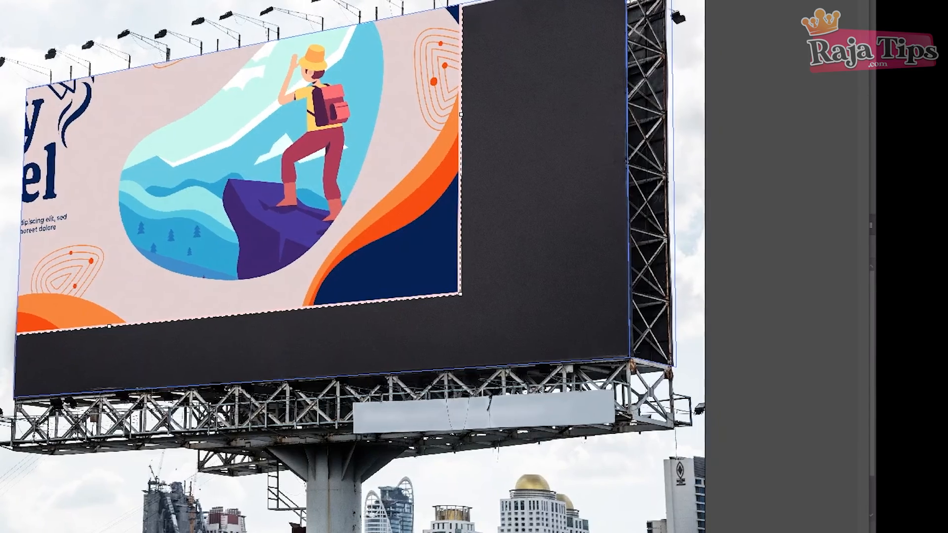
{"action": "left_click_drag", "start_coordinate": [460, 295], "coordinate": [582, 338]}
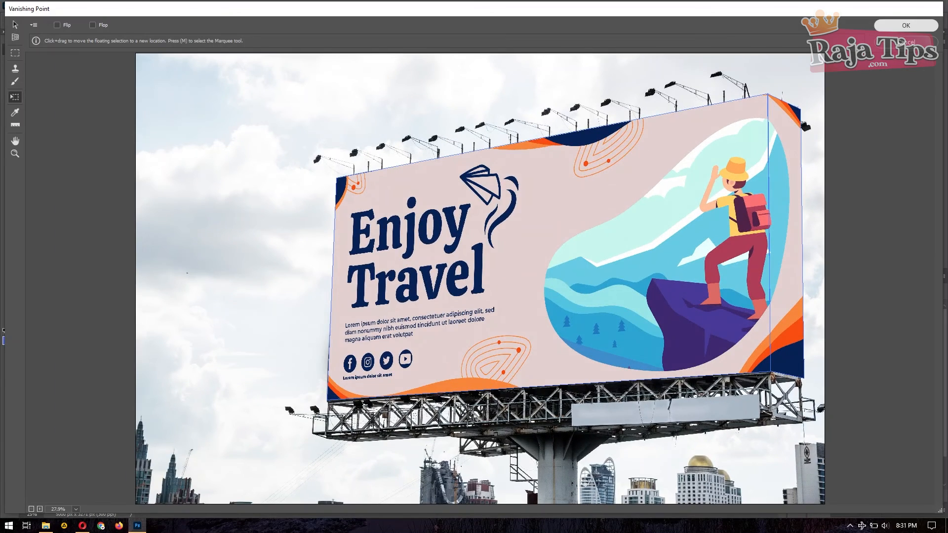
{"action": "left_click", "coordinate": [907, 25]}
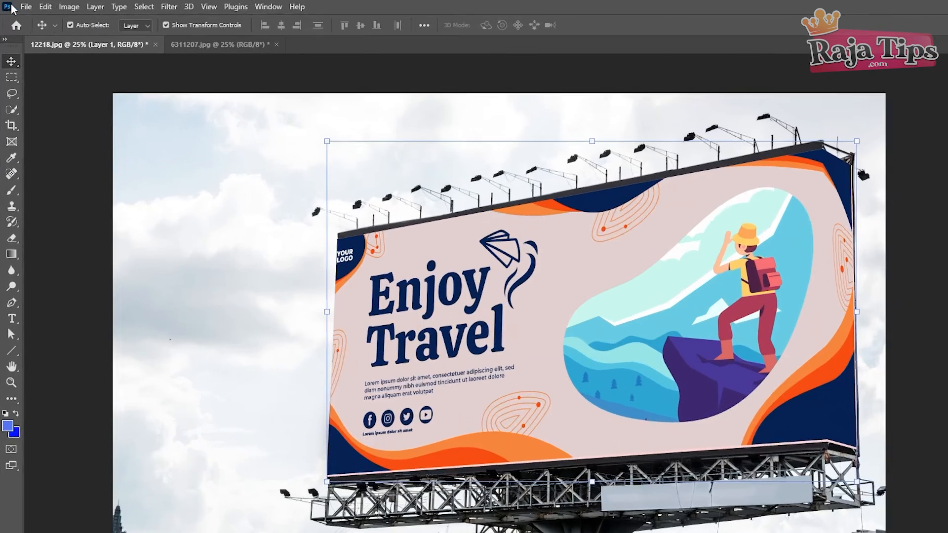
Step: Save the billboard mockup as 12218.psd in Photoshop format, accepting the format options
{"action": "left_click", "coordinate": [22, 5]}
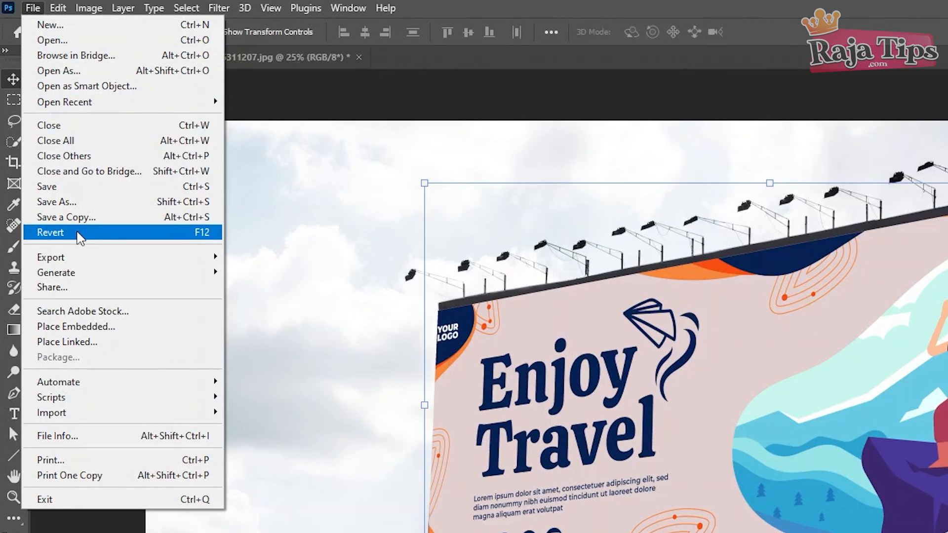
{"action": "left_click", "coordinate": [66, 186]}
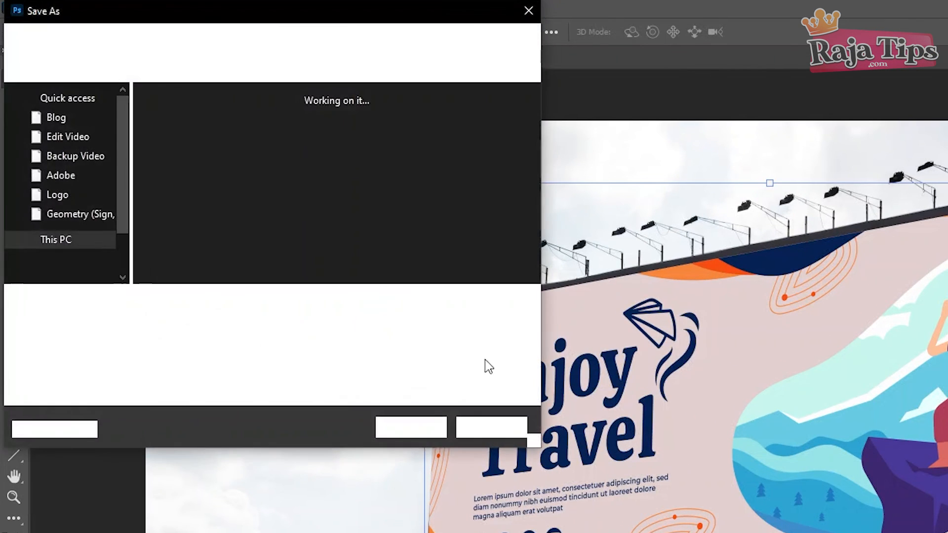
{"action": "left_click", "coordinate": [150, 318]}
{"action": "left_click", "coordinate": [153, 324]}
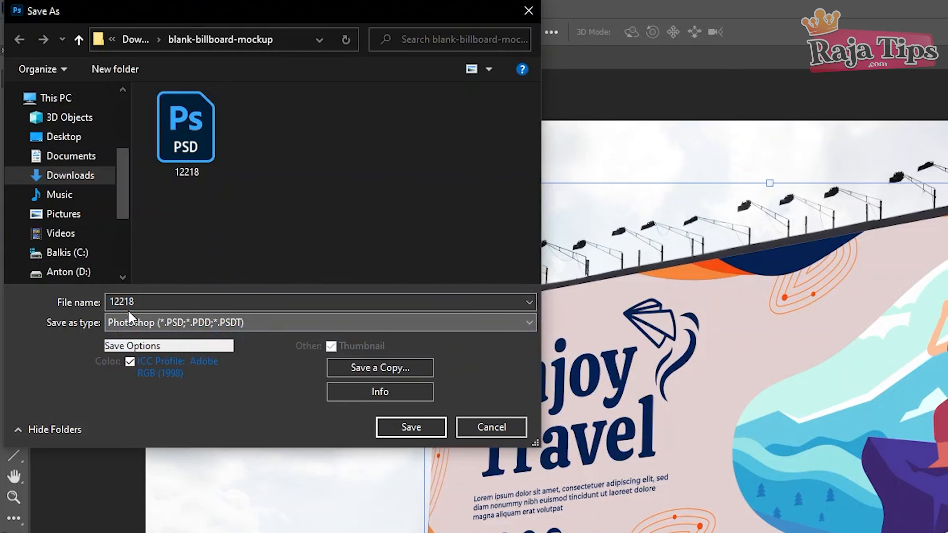
{"action": "left_click", "coordinate": [82, 137]}
{"action": "left_click", "coordinate": [412, 426]}
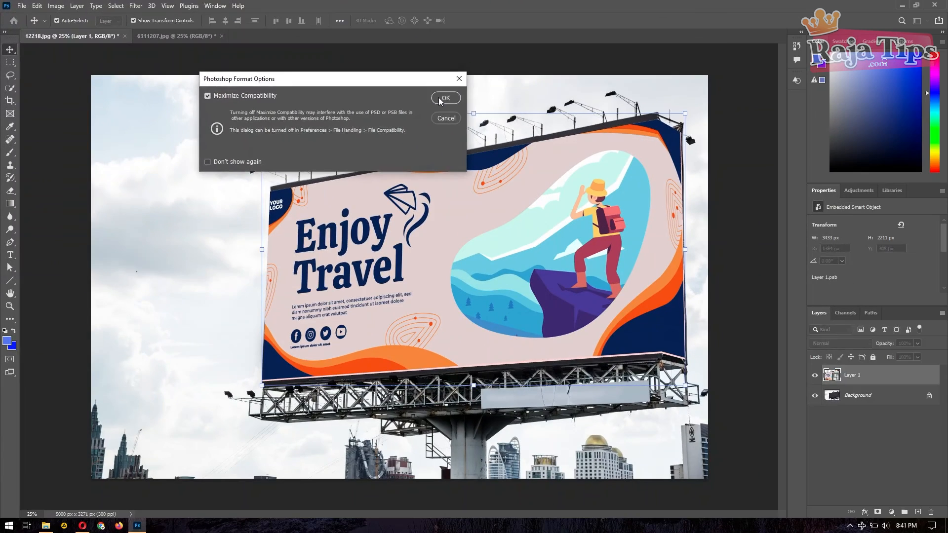
{"action": "left_click", "coordinate": [724, 157]}
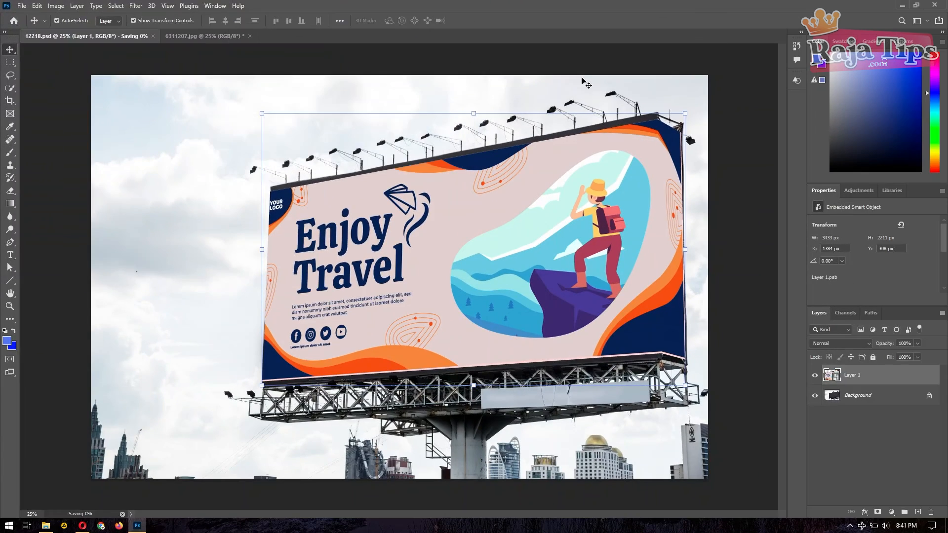